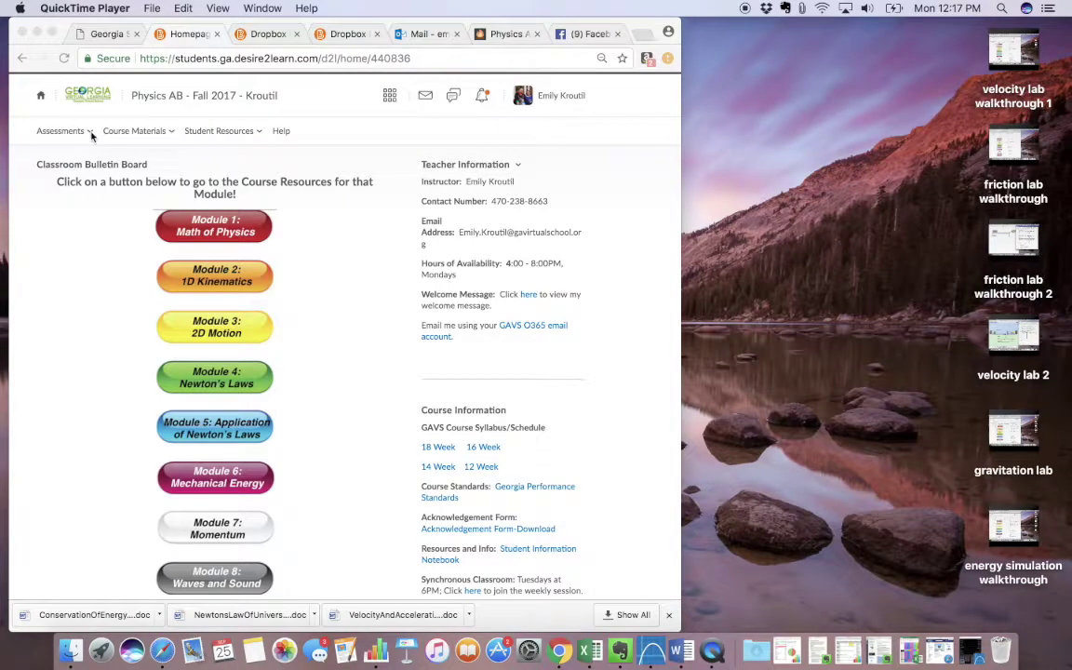
# - Open the "Complete pages 1-4." lesson in the Momentum module of the course content
pyautogui.click(173, 136)
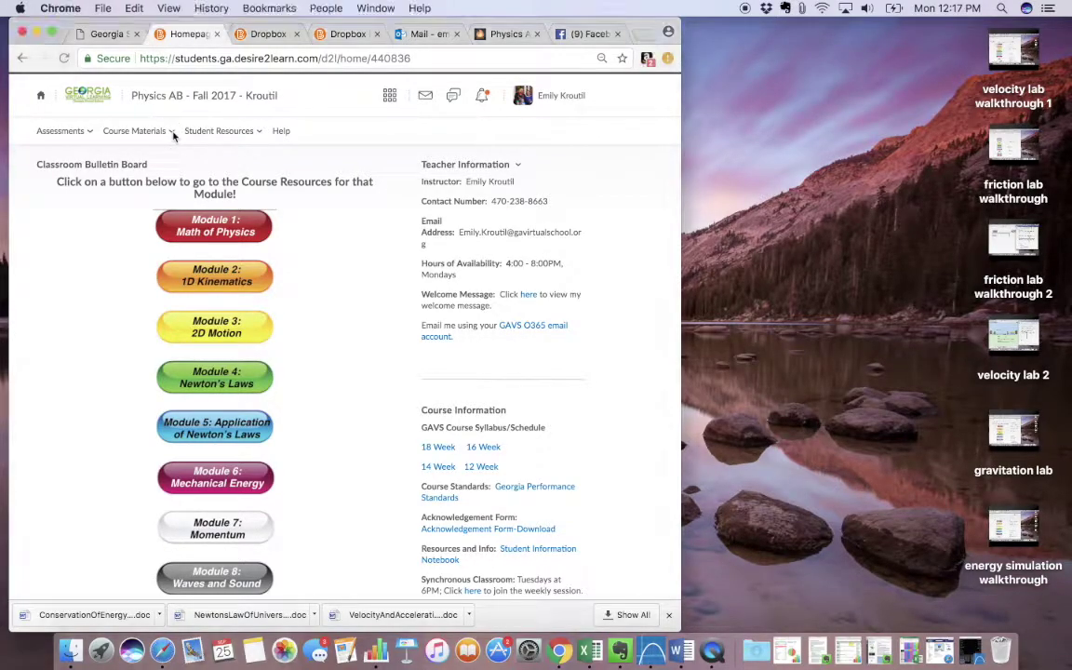
pyautogui.click(142, 131)
pyautogui.click(148, 216)
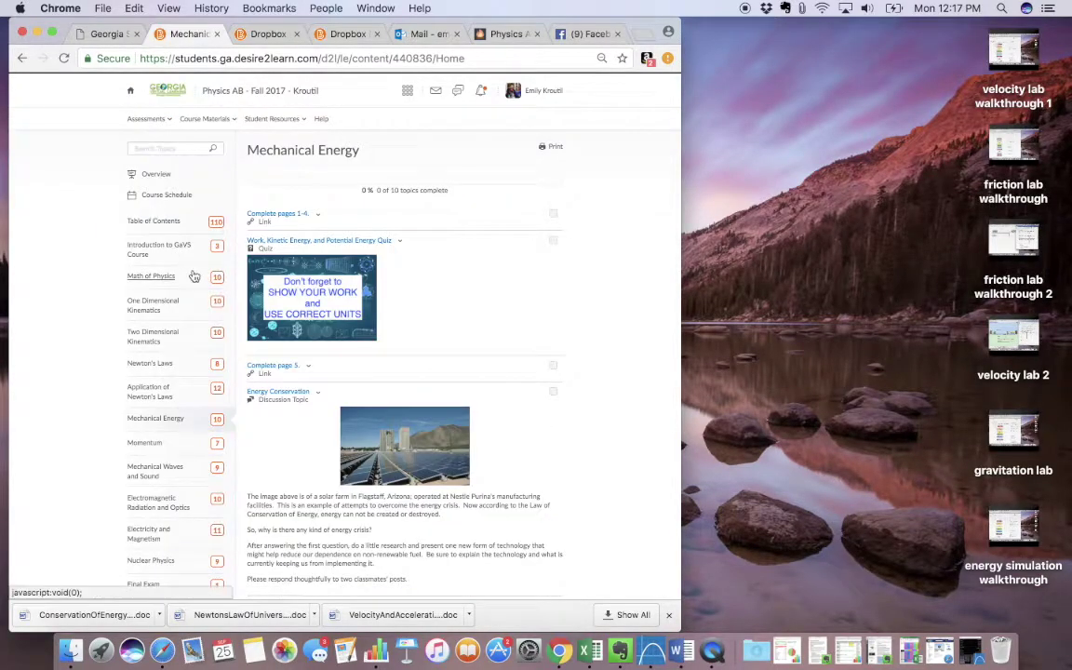
pyautogui.click(156, 445)
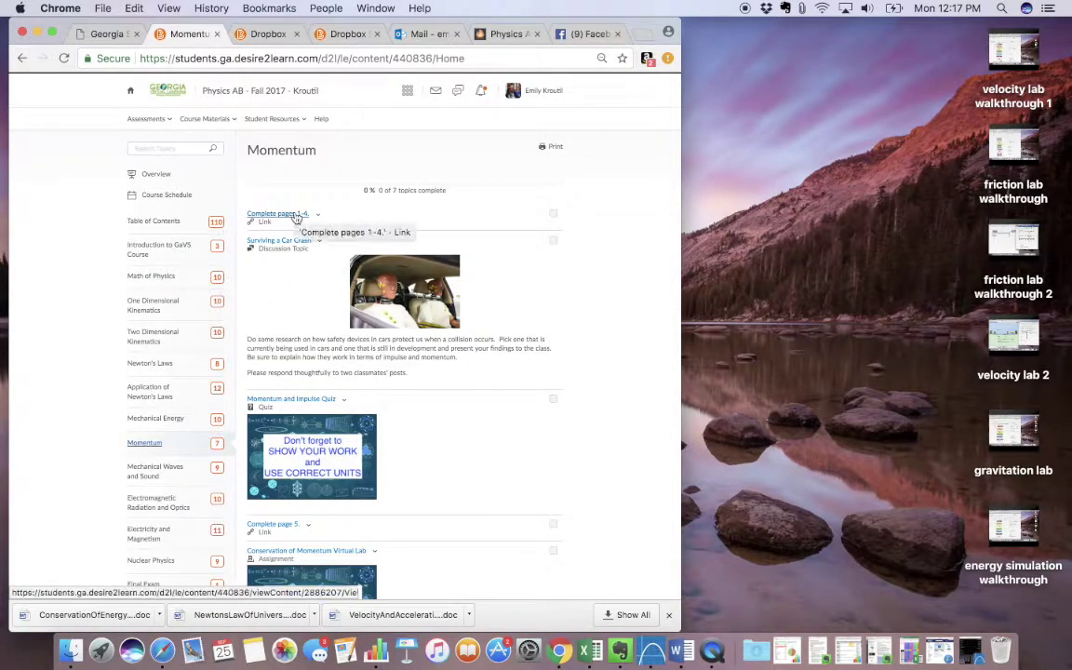
pyautogui.click(296, 215)
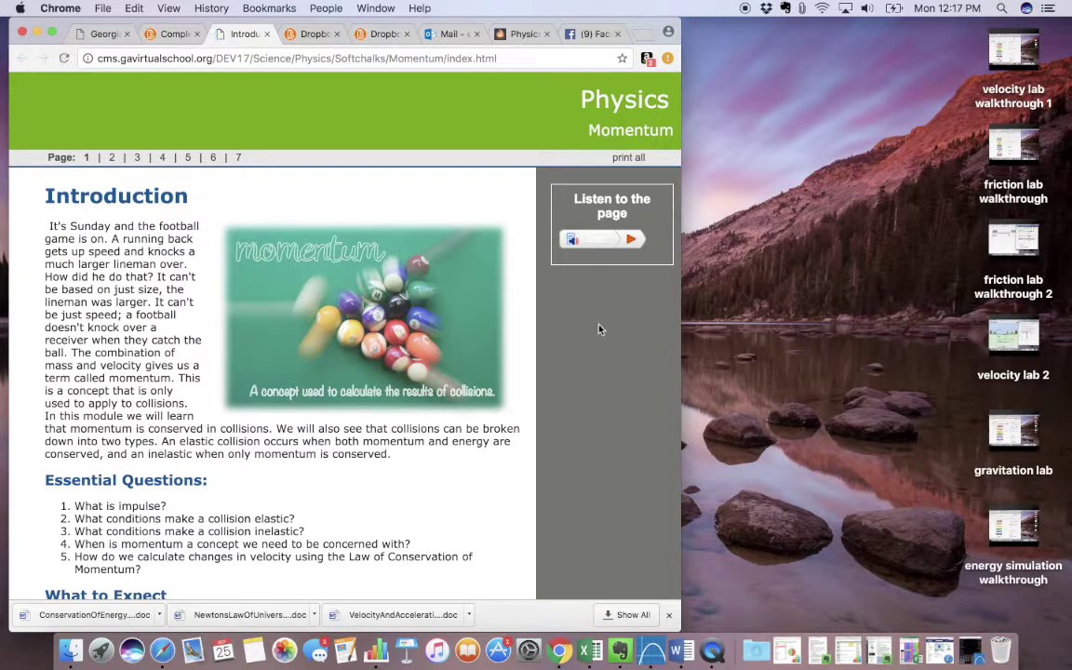
# - Go through the Momentum lesson pages 2, 3 and 4 to page 5, Conservation of Momentum
pyautogui.click(113, 159)
pyautogui.click(136, 158)
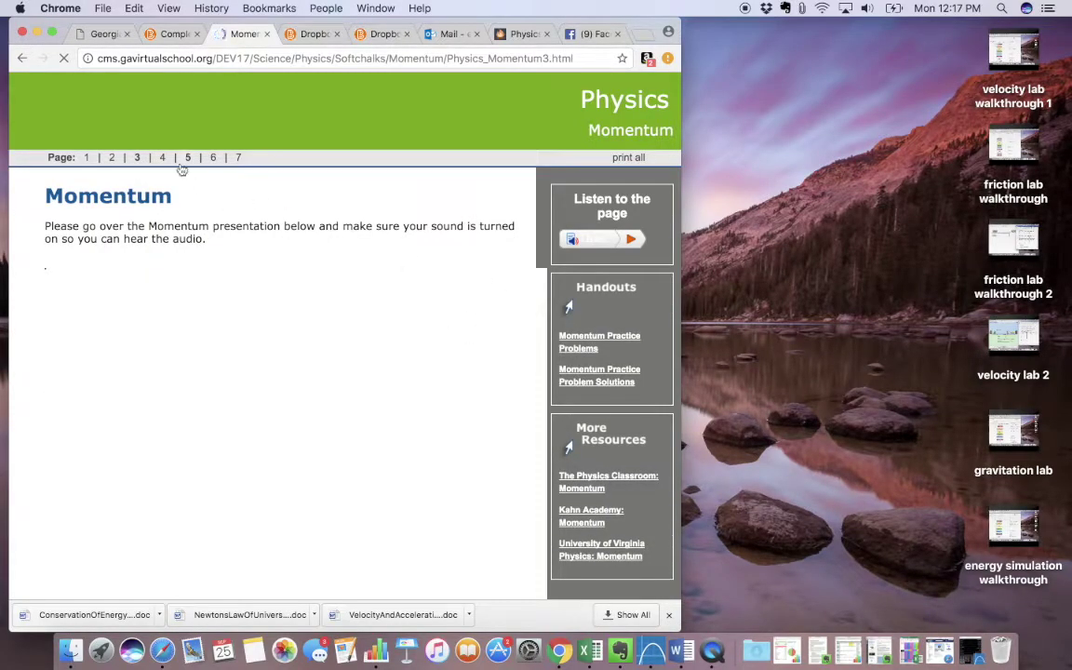
pyautogui.click(162, 157)
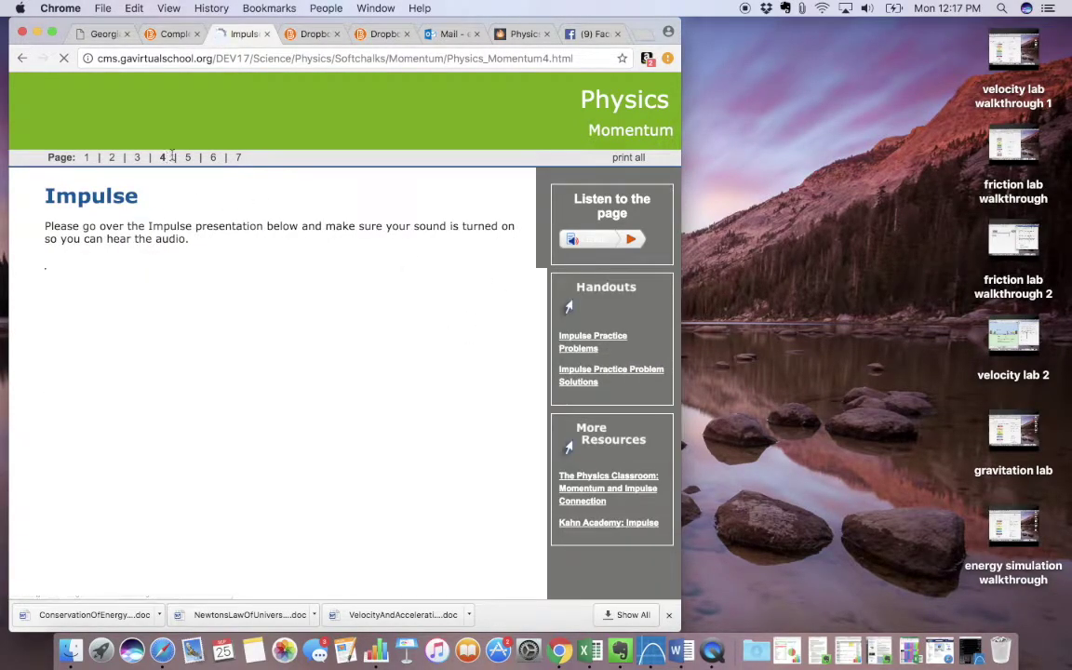
pyautogui.click(188, 158)
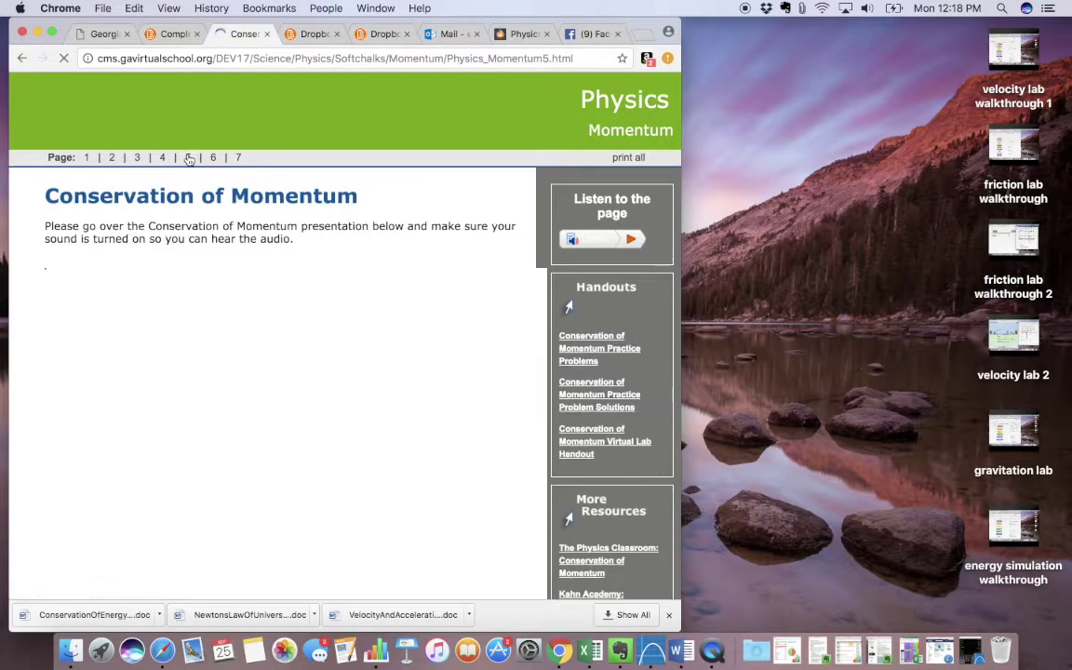
# - Download the Conservation of Momentum Virtual Lab Handout and open ConservationOfMomentumVirtualLab in Word from the Downloads folder
pyautogui.click(589, 444)
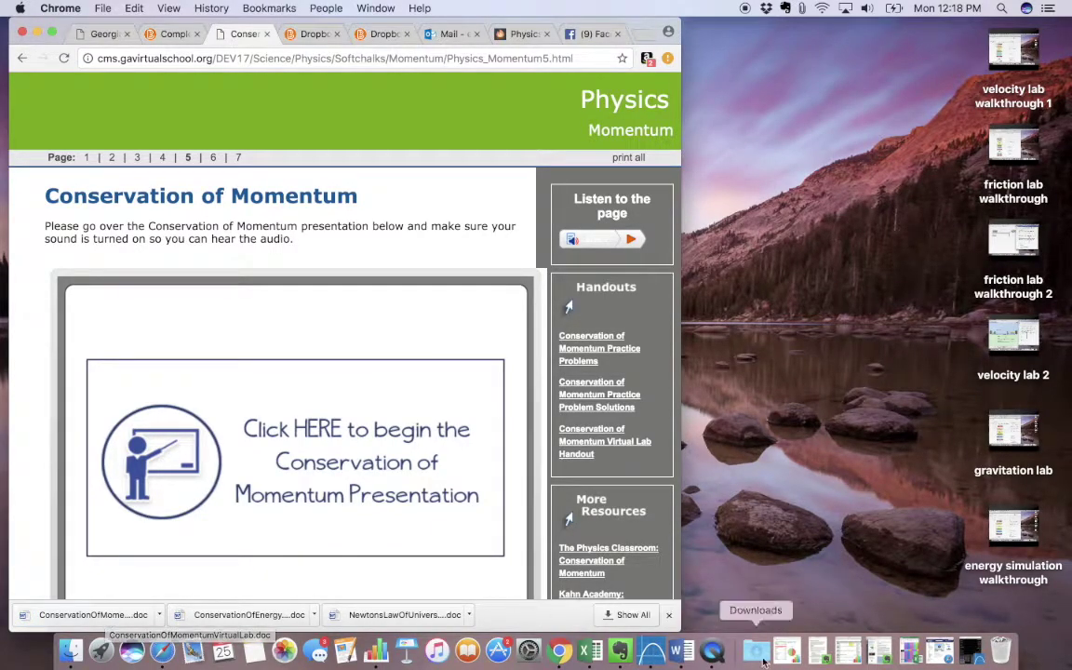
pyautogui.click(756, 649)
pyautogui.click(759, 602)
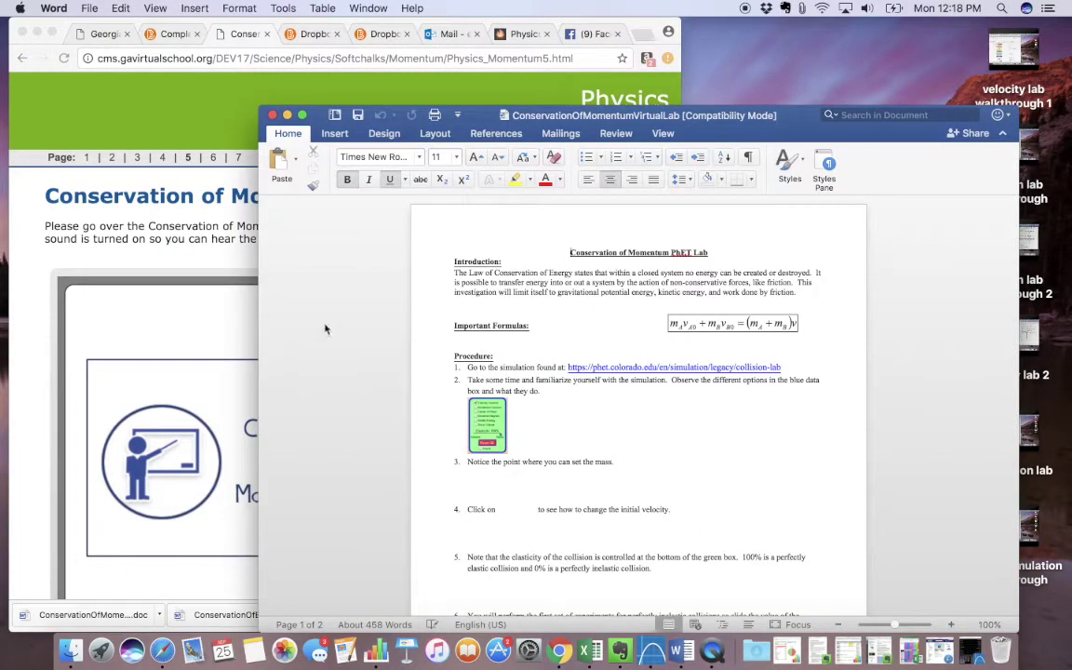
# - Narrow the handout window, place it in the upper-right area of the desktop, and minimize the Chrome window
pyautogui.moveTo(260, 330); pyautogui.dragTo(542, 329)
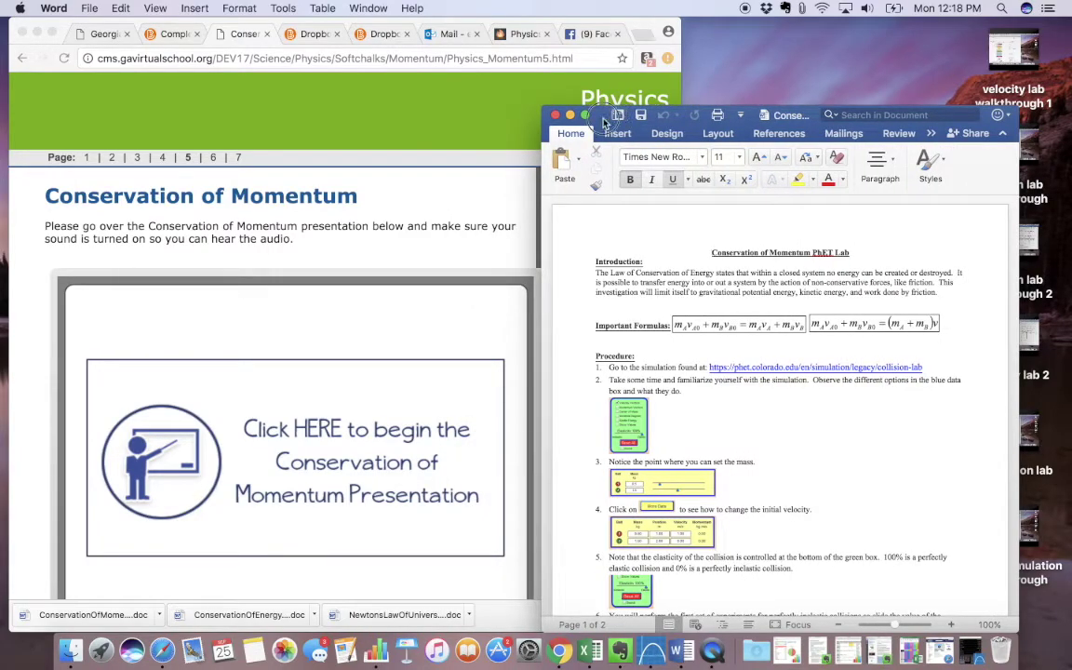
pyautogui.moveTo(603, 122); pyautogui.dragTo(655, 34)
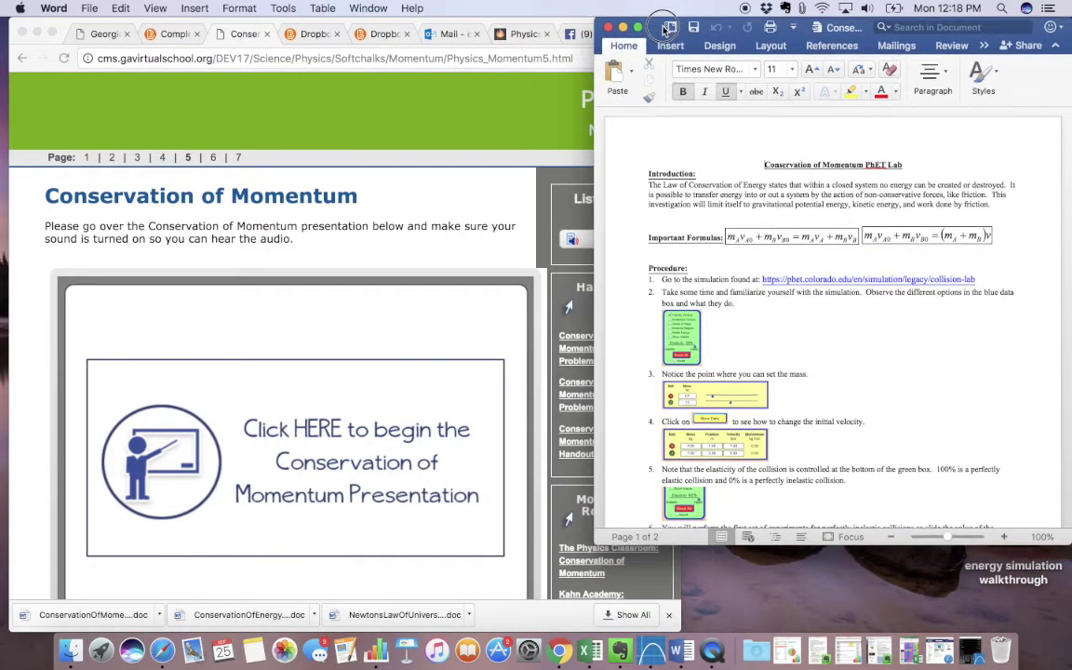
pyautogui.click(38, 34)
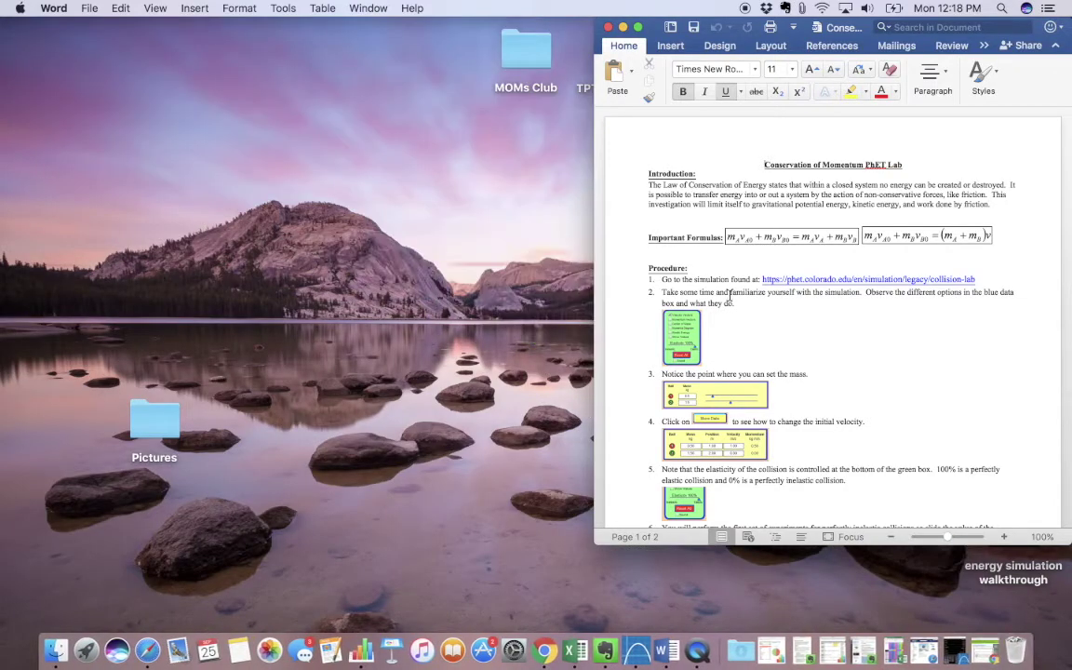
# - Open the handout's collision-lab simulation link and resize the Word window to fit beside the Safari page
pyautogui.click(788, 279)
pyautogui.click(666, 546)
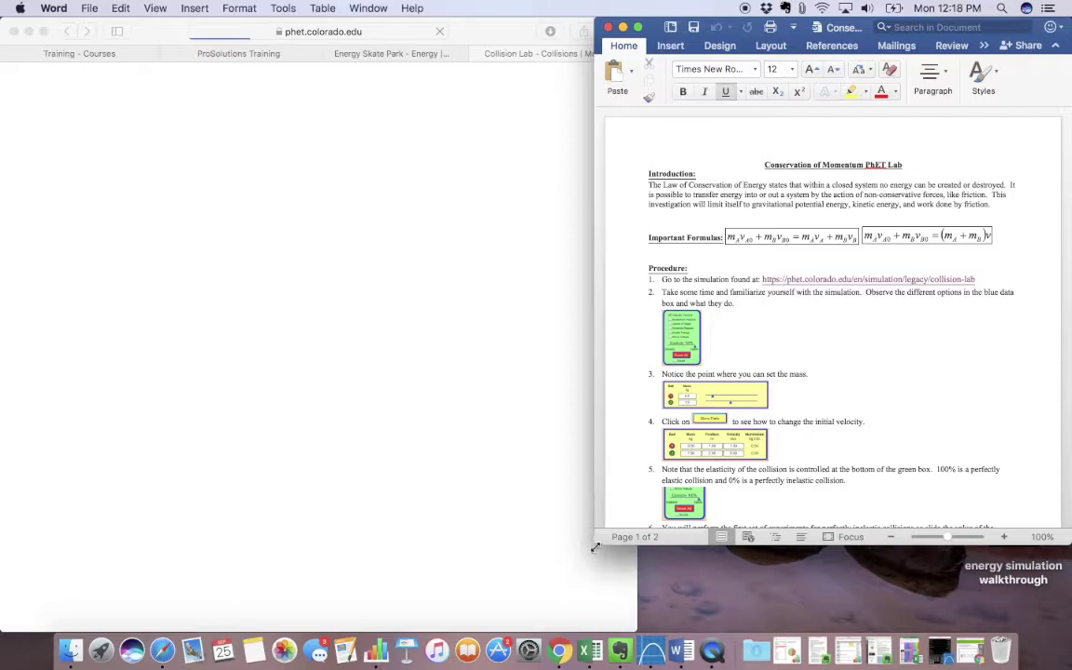
pyautogui.moveTo(594, 546); pyautogui.dragTo(642, 632)
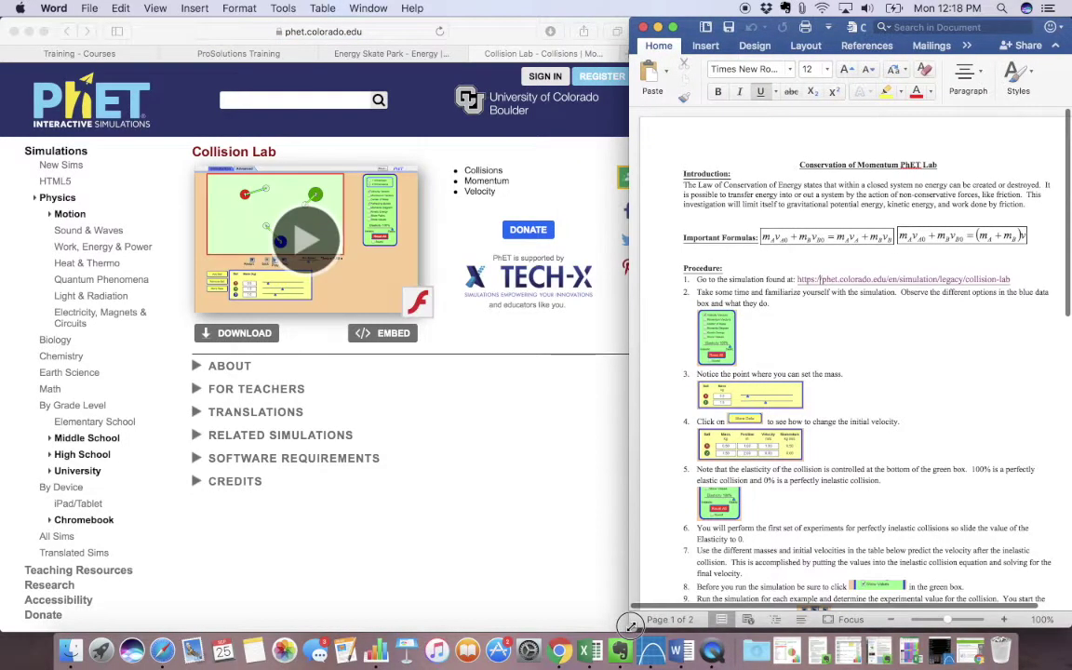
# - Download the Collision Lab simulation and try to open collision-lab_en.jar from the Downloads folder
pyautogui.click(401, 443)
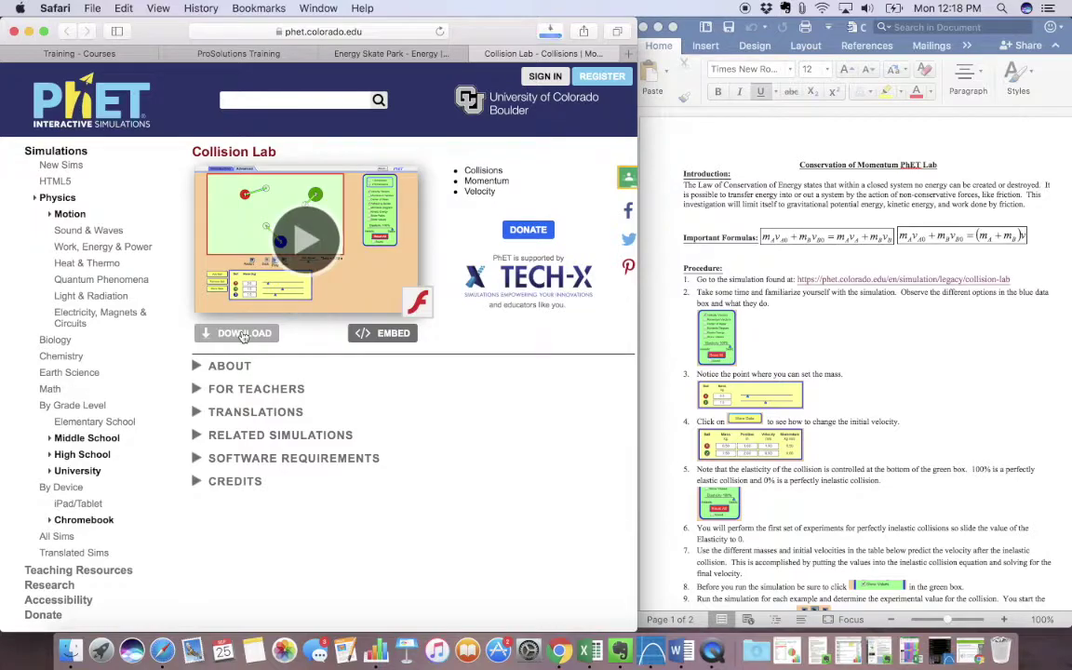
pyautogui.click(755, 646)
pyautogui.click(684, 596)
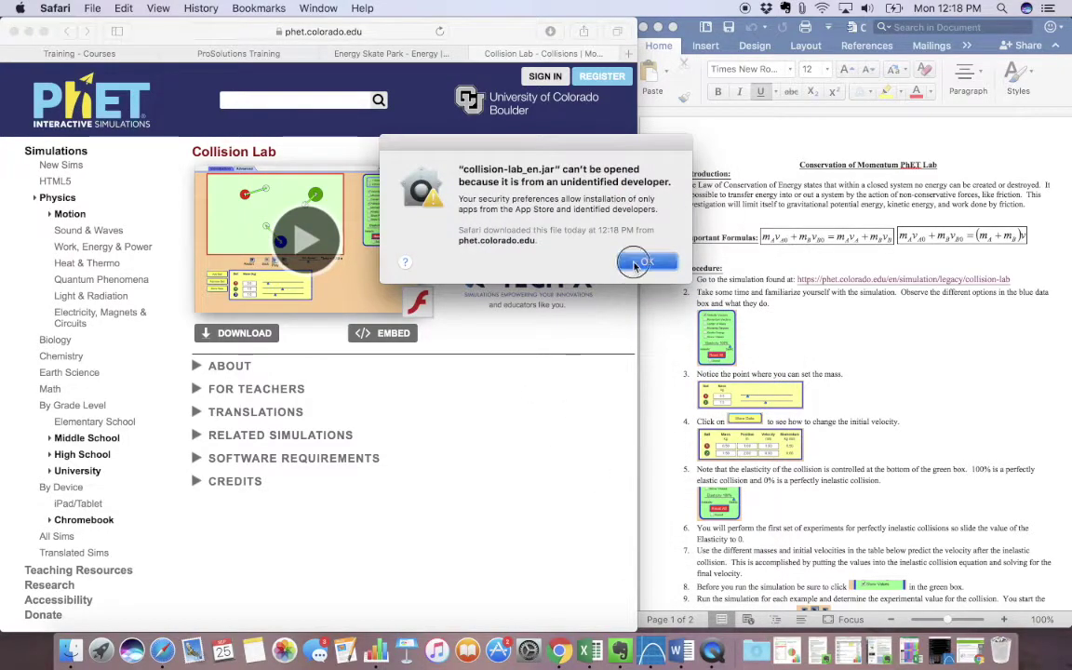
pyautogui.click(646, 261)
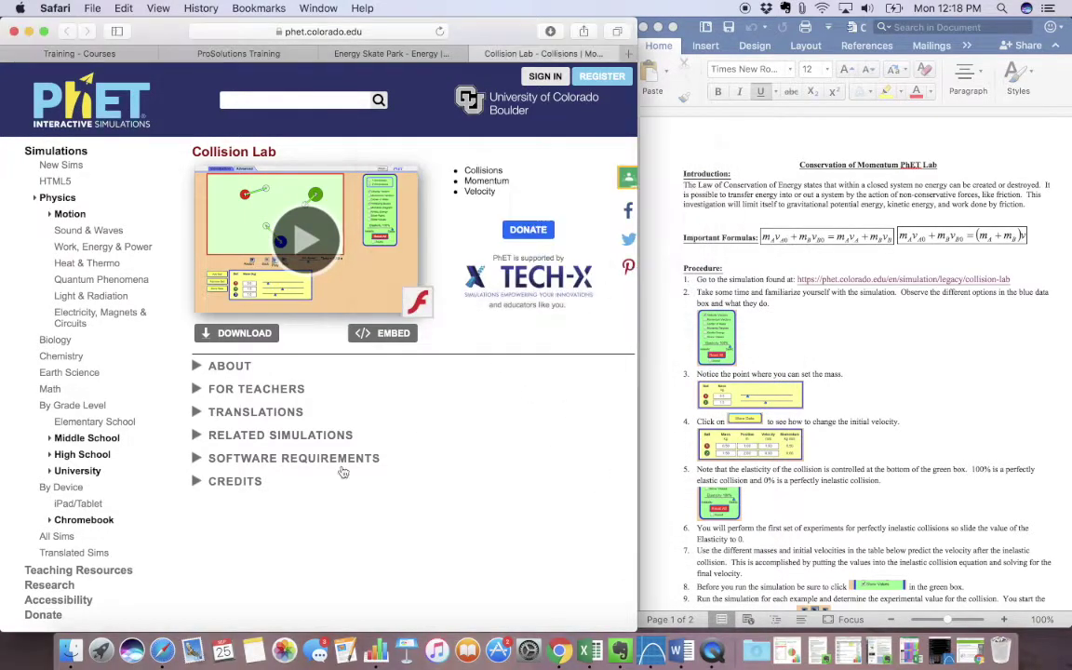
# - Allow the blocked collision-lab_en.jar to open through the Security & Privacy settings in System Preferences, then close the settings window
pyautogui.click(527, 649)
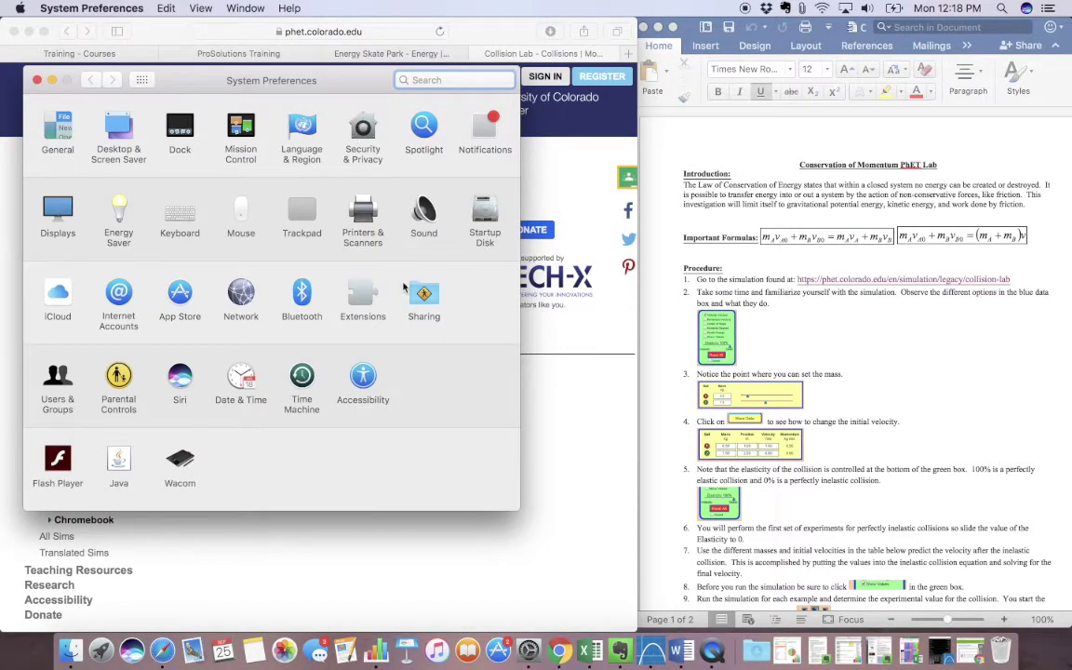
pyautogui.click(411, 364)
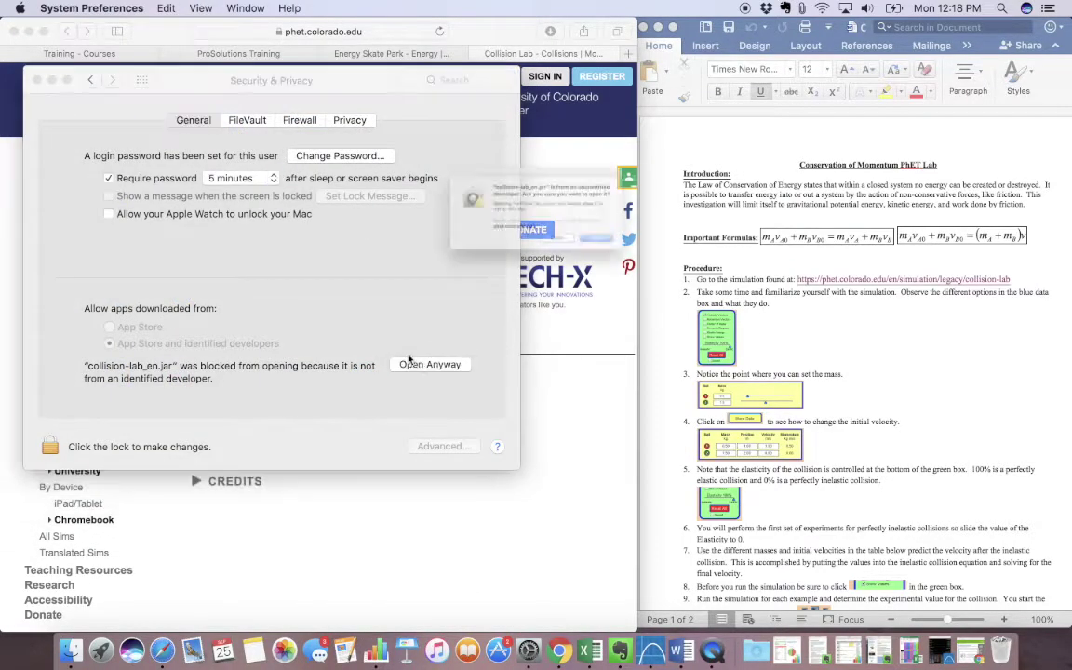
pyautogui.click(574, 262)
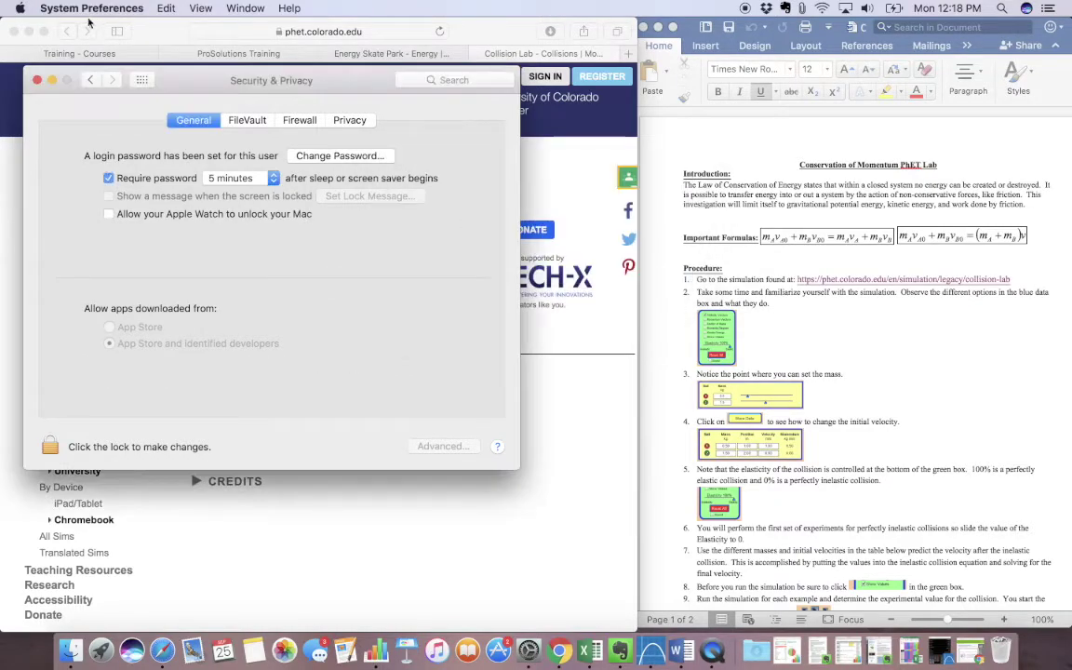
pyautogui.click(37, 81)
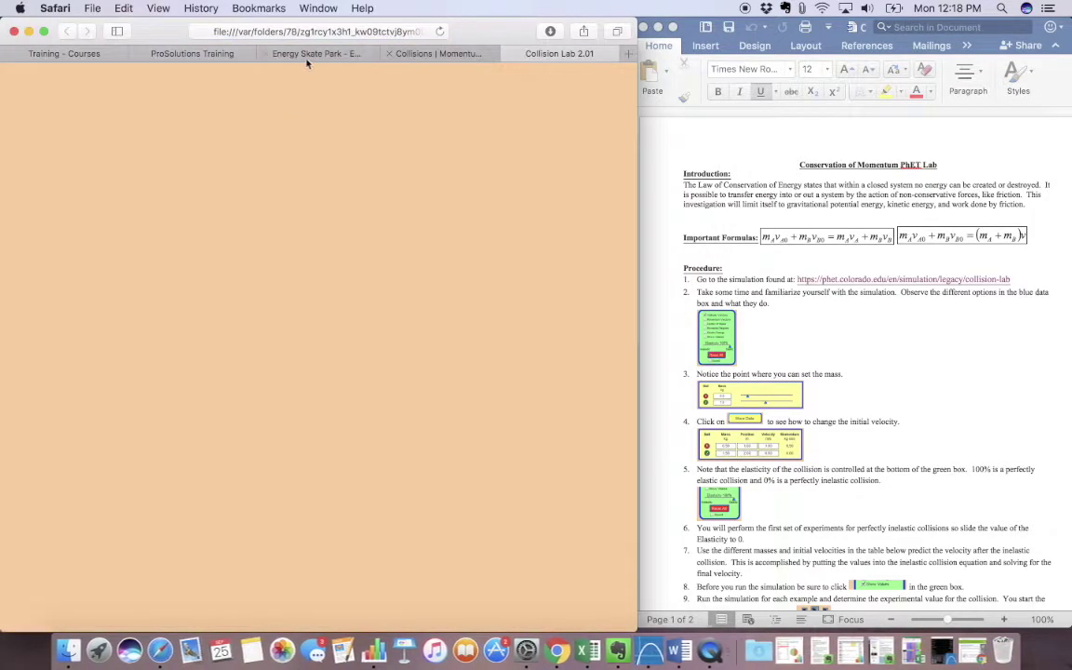
# - Close the Energy Skate Park and Collisions web page tabs in Safari and accept the simulation's Software Agreement
pyautogui.click(265, 53)
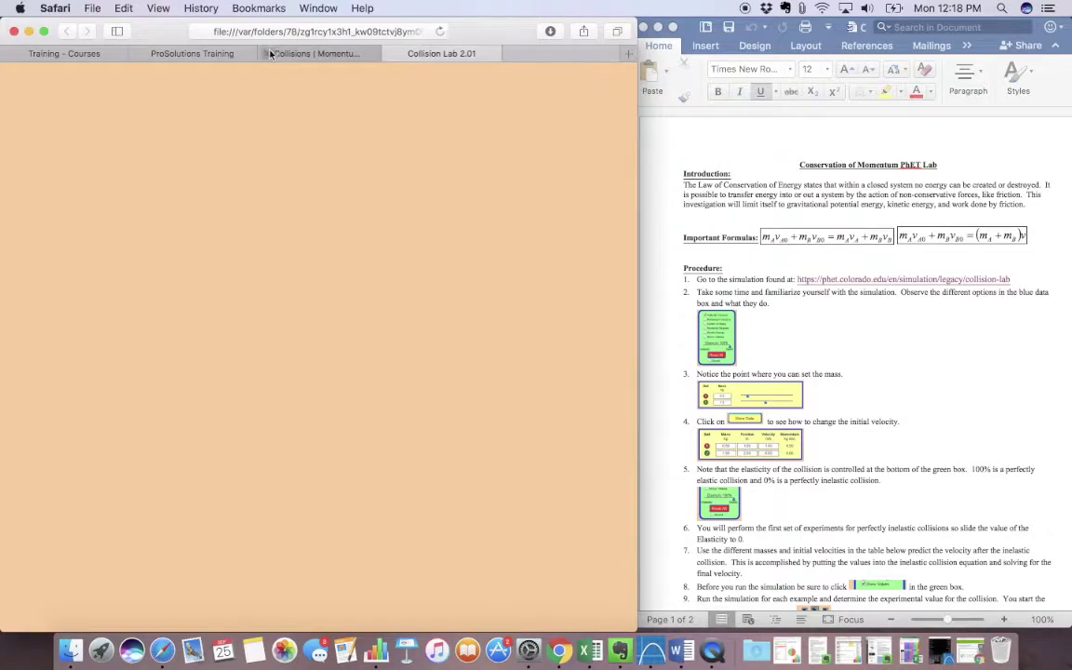
pyautogui.click(352, 53)
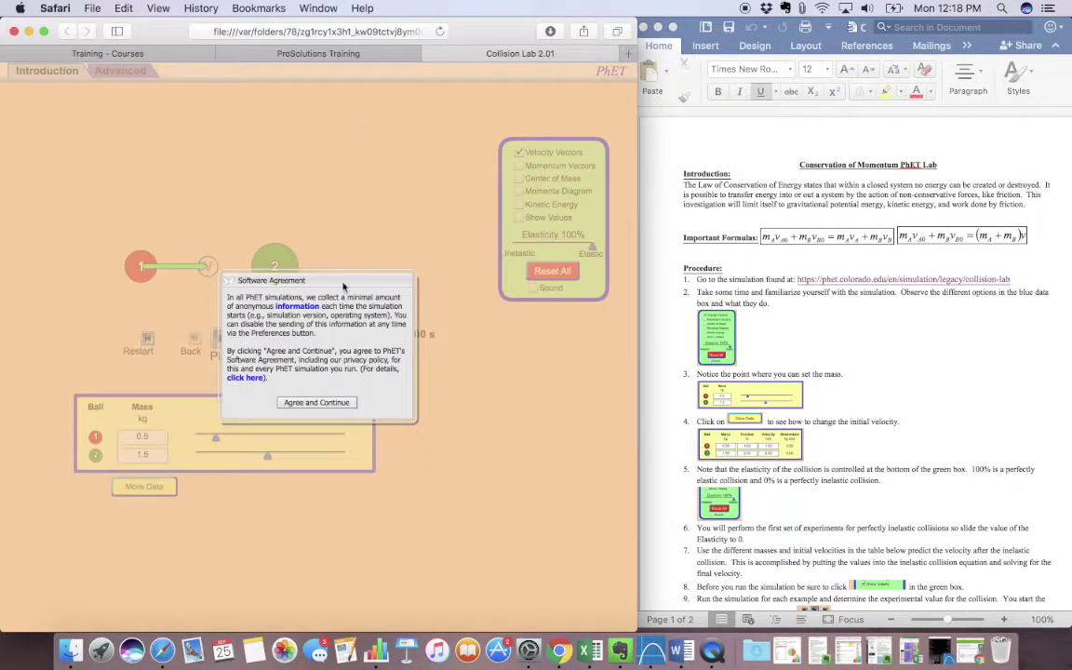
pyautogui.click(303, 402)
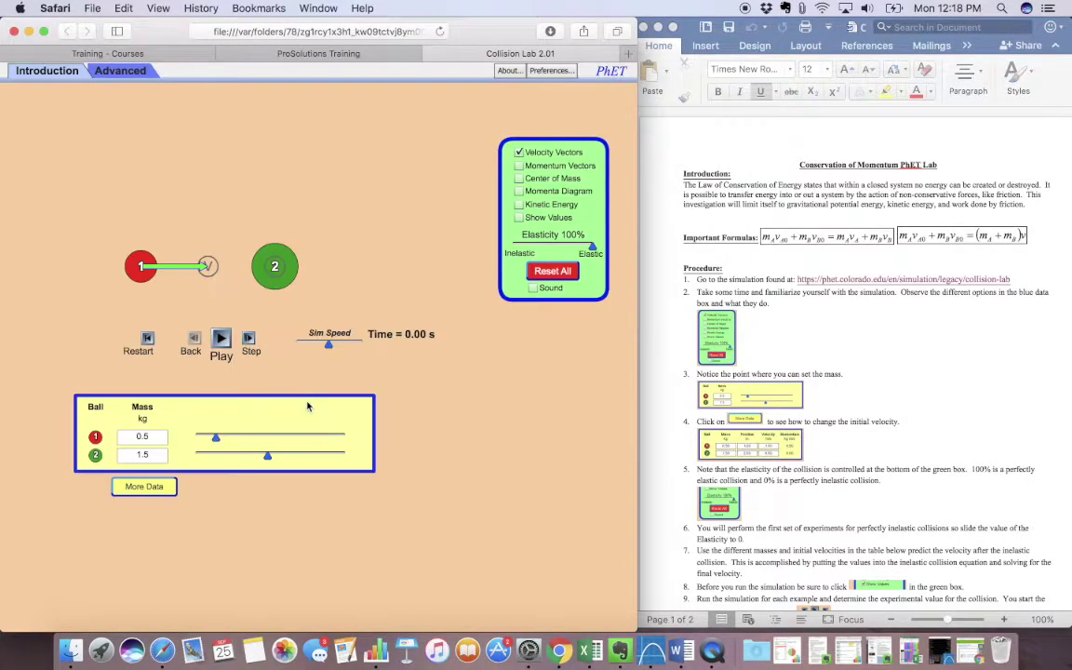
# - Review the handout's procedure, run the collision with Momentum Vectors and Center of Mass turned on, and restart it
pyautogui.click(772, 339)
pyautogui.scroll(-5, 772, 340)
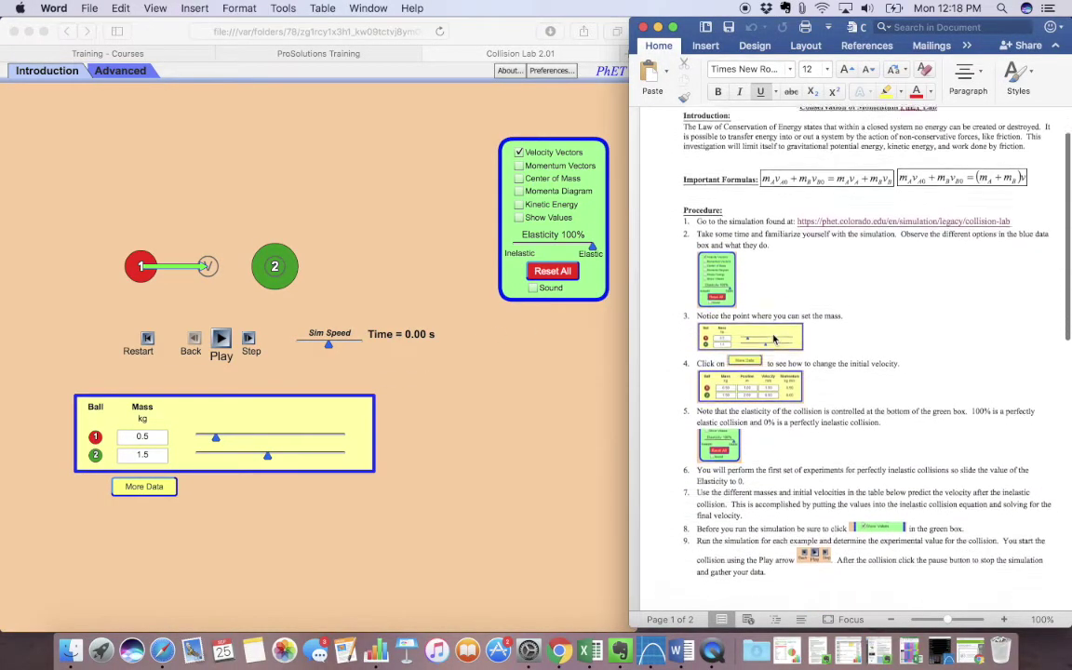
pyautogui.scroll(-3, 772, 339)
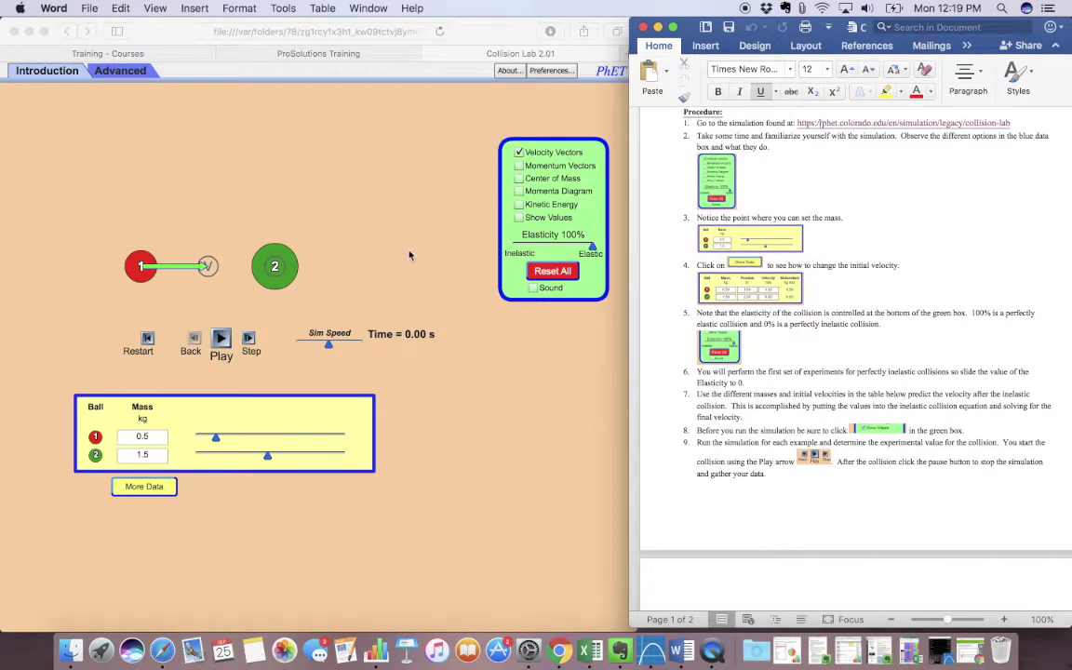
pyautogui.click(222, 338)
pyautogui.click(222, 338)
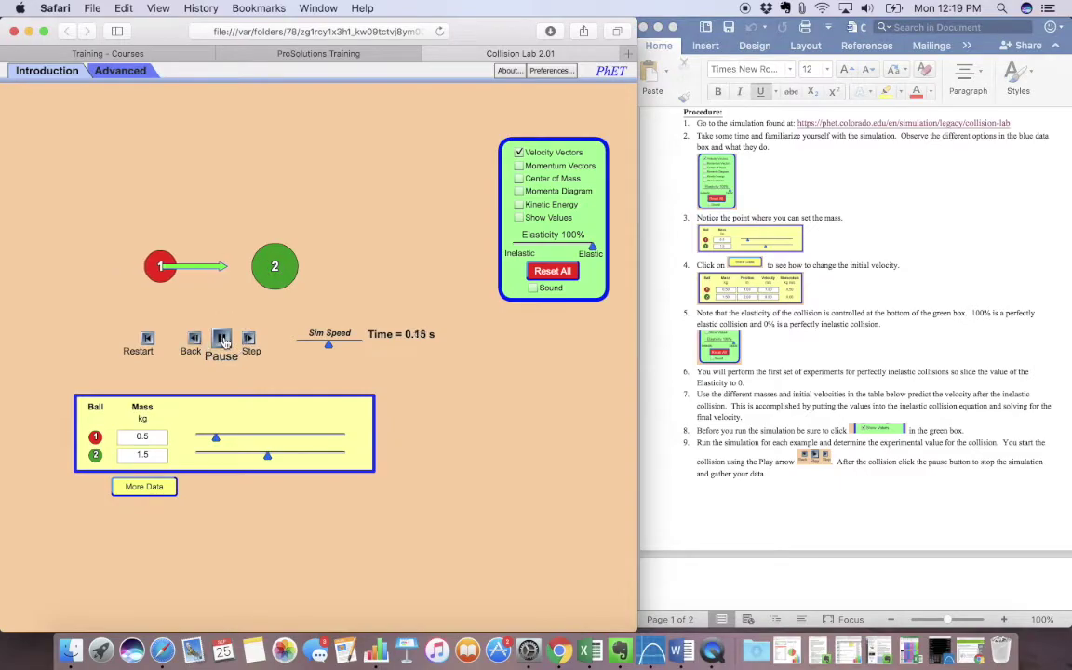
pyautogui.click(519, 166)
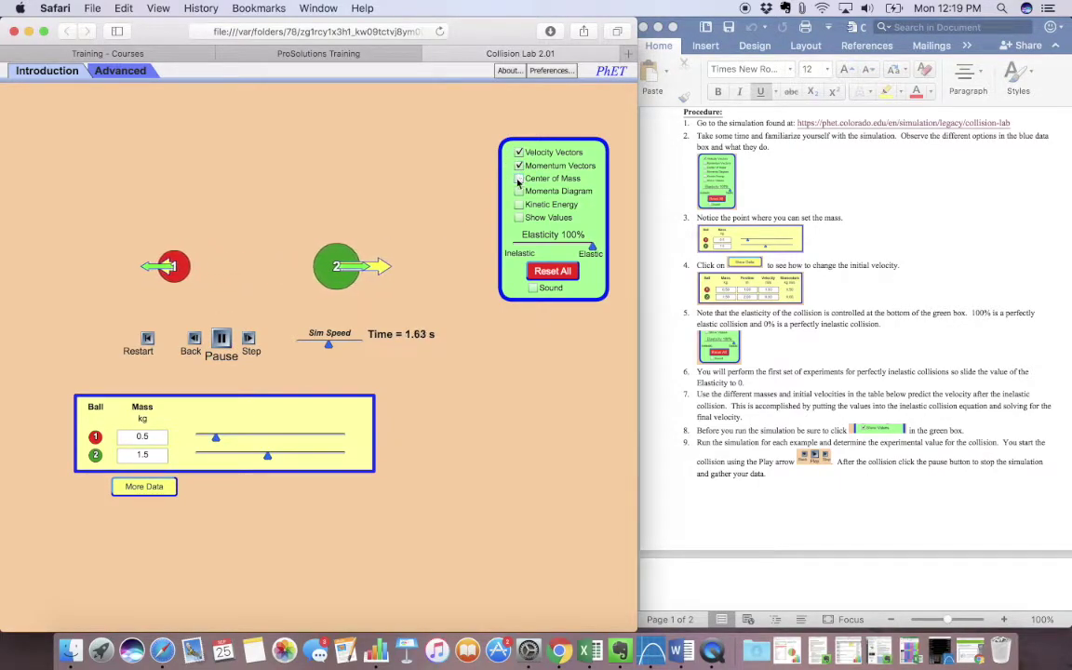
pyautogui.click(519, 178)
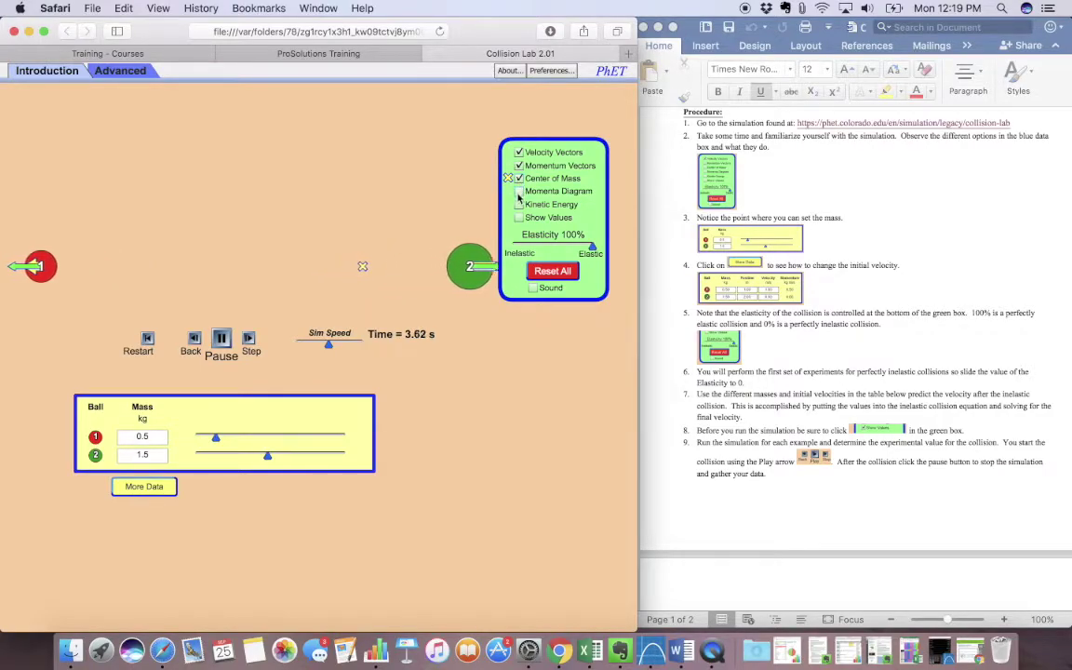
pyautogui.click(222, 342)
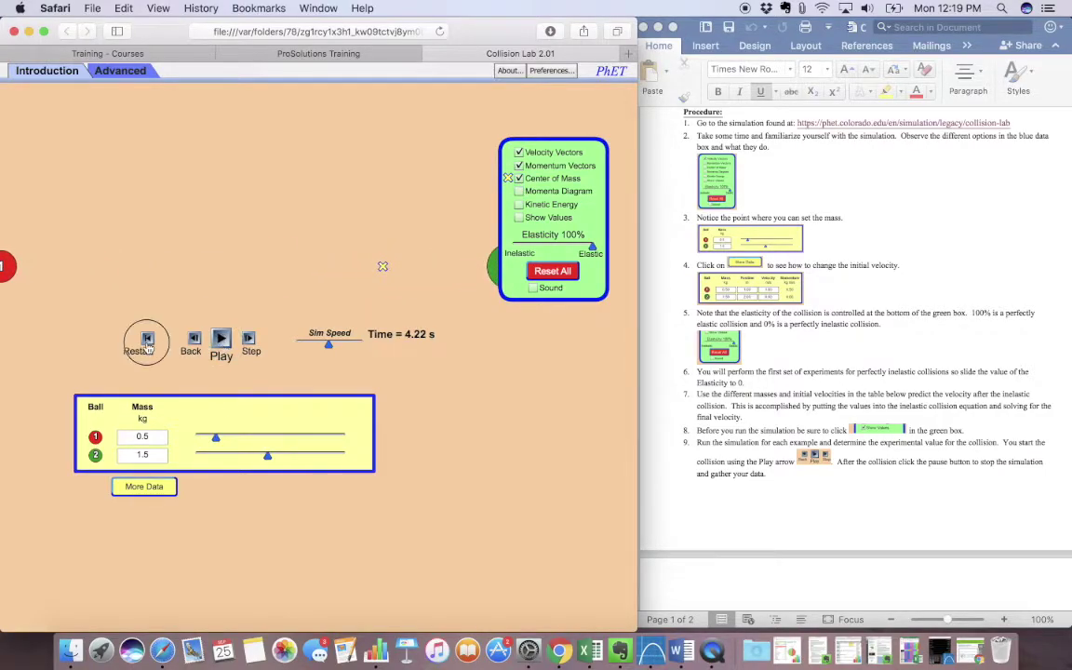
pyautogui.click(138, 339)
# - Replay the collision with Momenta Diagram, Kinetic Energy and Show Values turned on
pyautogui.click(518, 192)
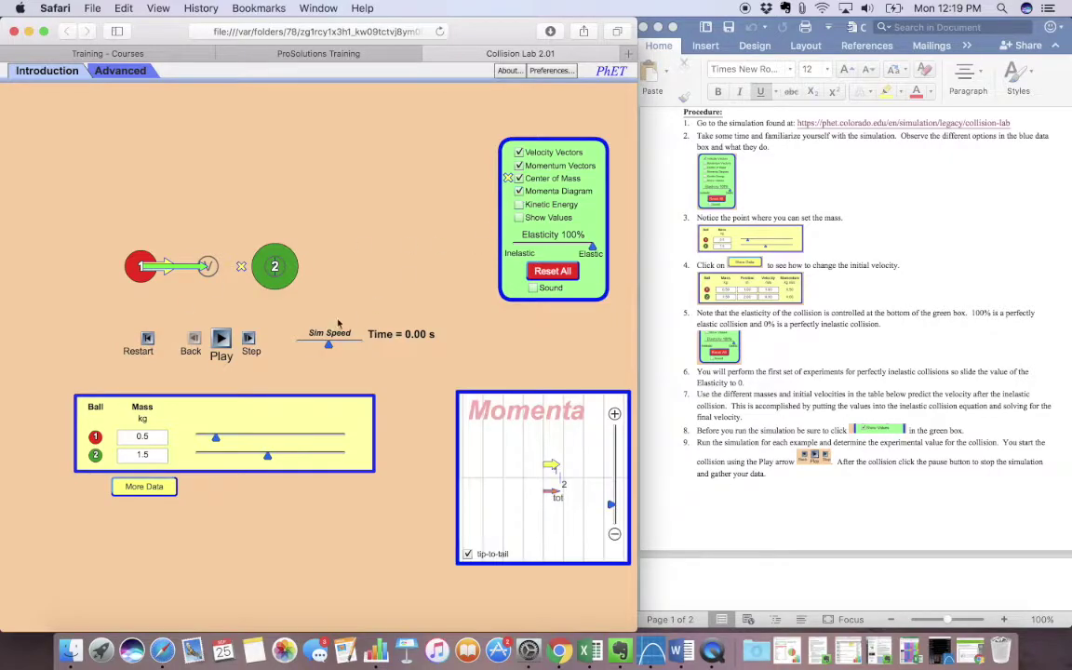
pyautogui.click(221, 339)
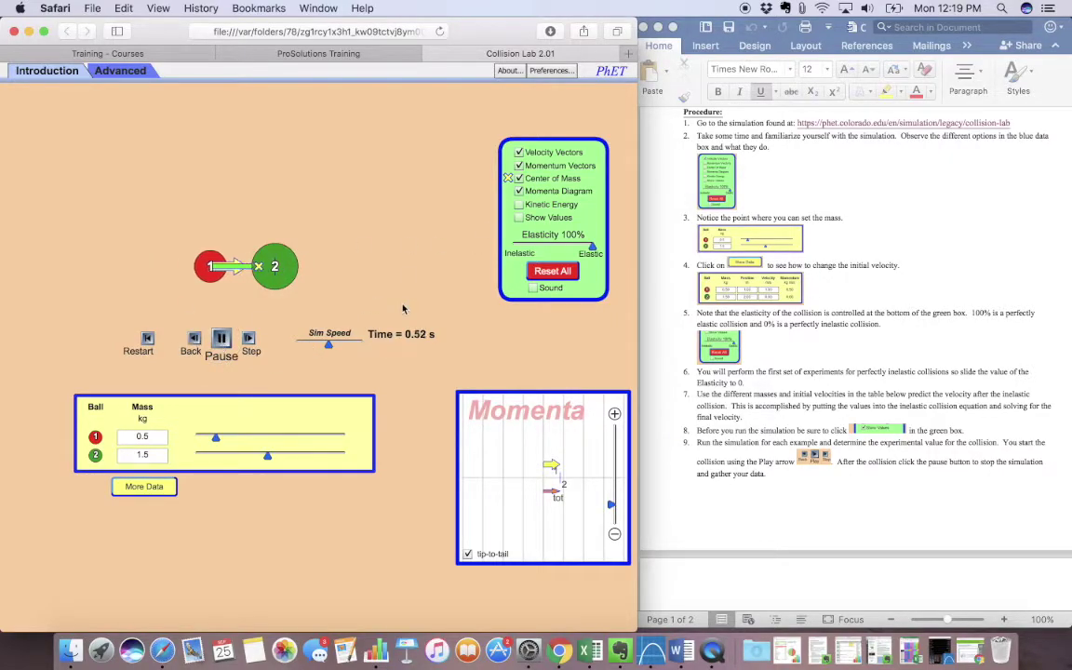
pyautogui.click(520, 205)
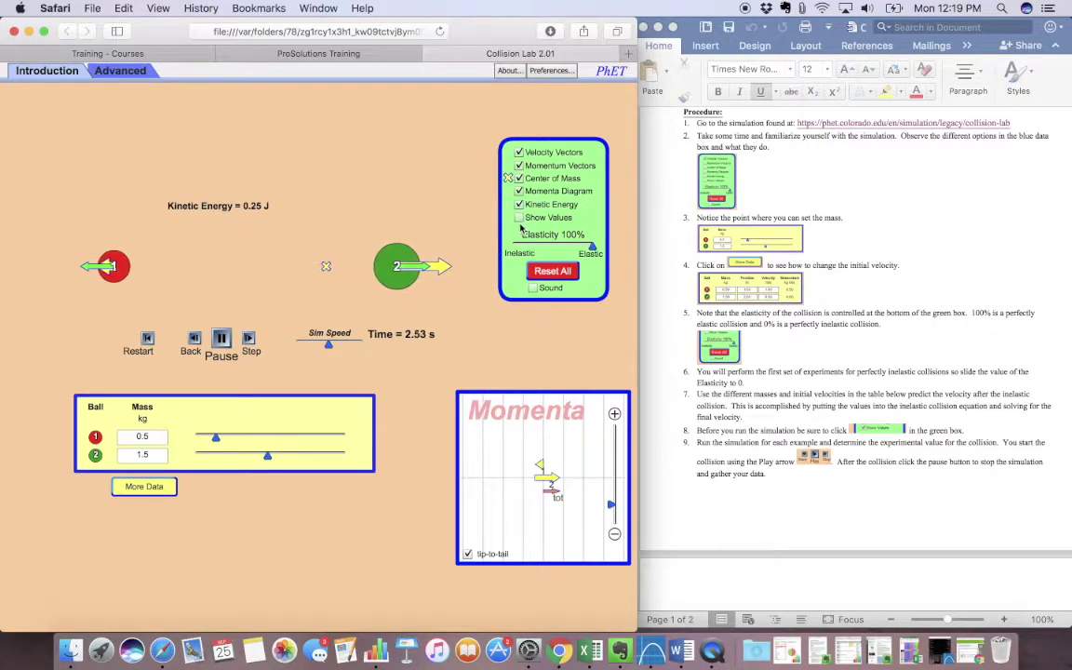
pyautogui.click(519, 218)
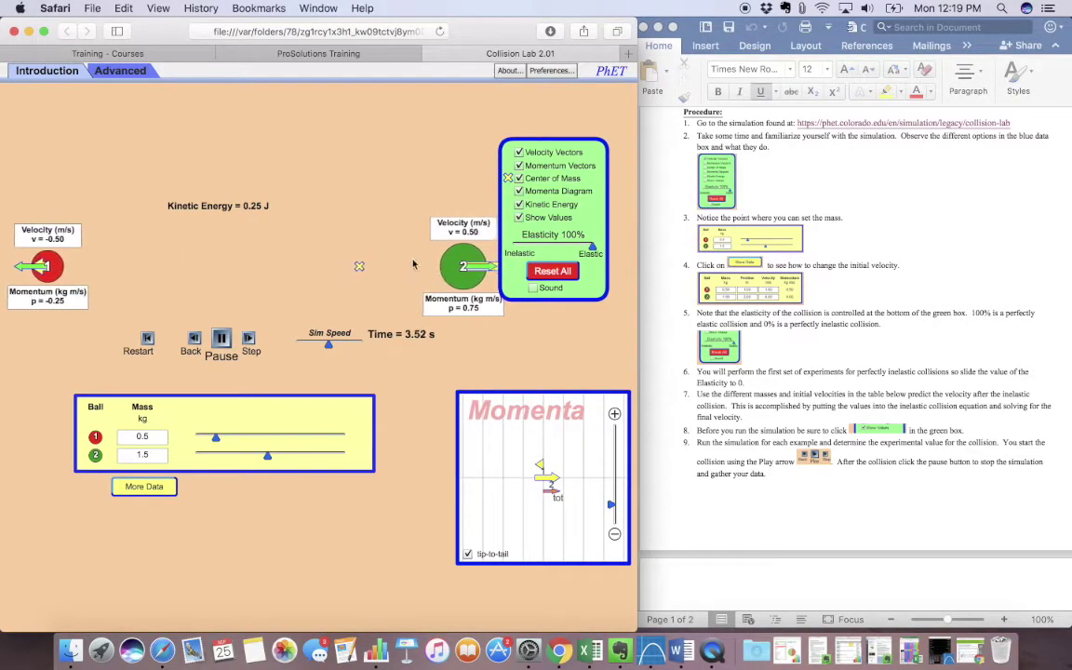
# - Turn off Center of Mass, then pause the running collision and restart it
pyautogui.click(519, 179)
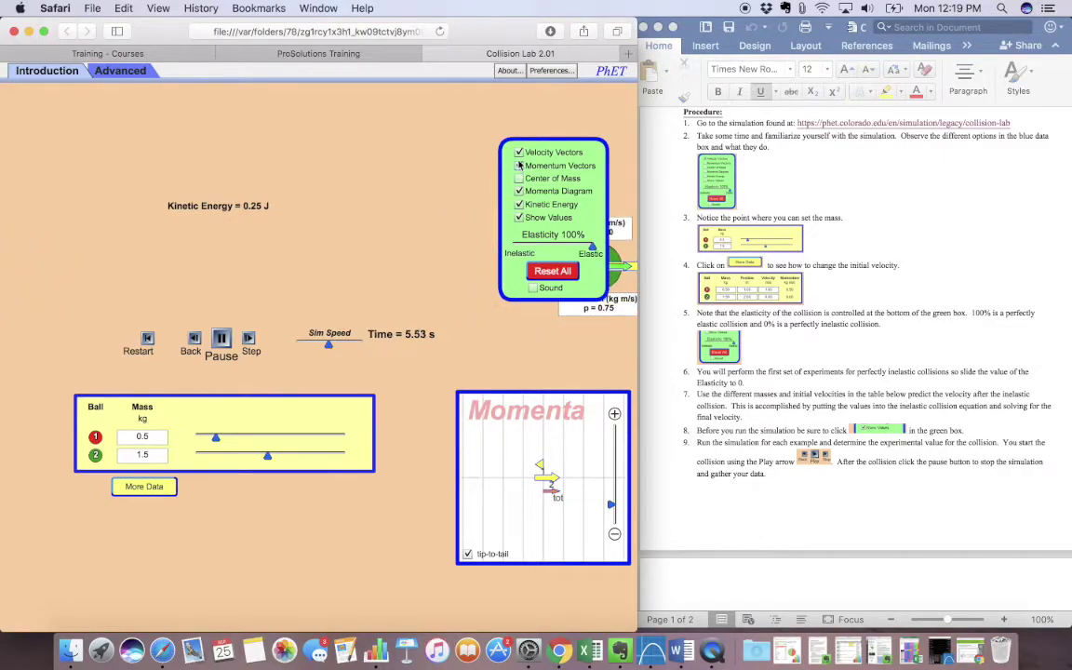
pyautogui.click(220, 340)
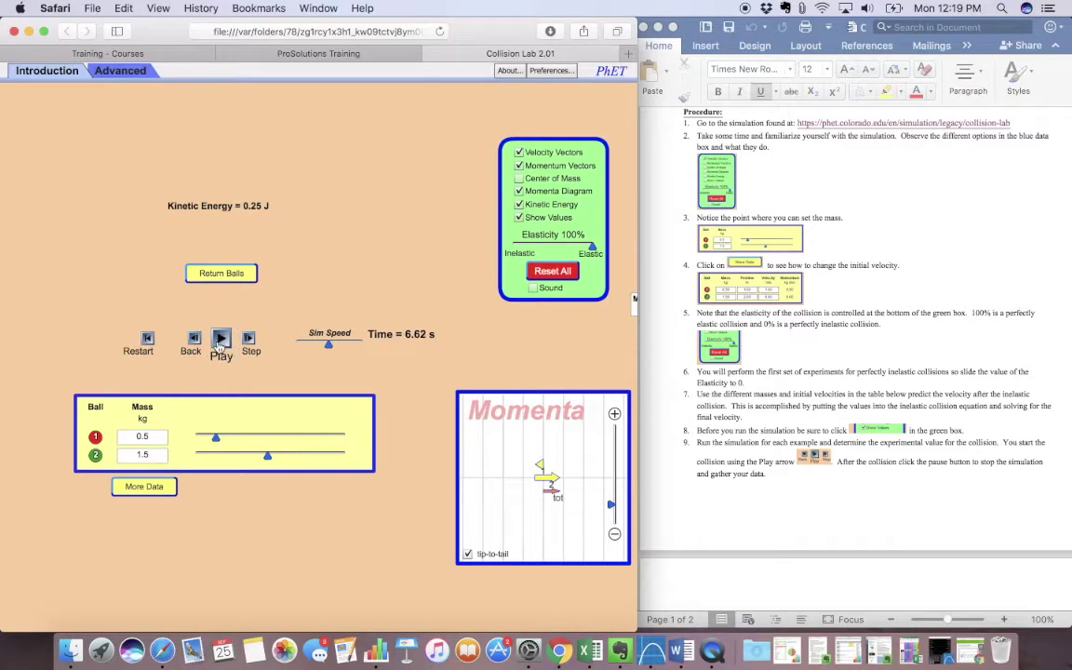
pyautogui.click(147, 339)
pyautogui.moveTo(331, 346)
pyautogui.mouseDown()
pyautogui.moveTo(311, 344)
pyautogui.moveTo(330, 345)
pyautogui.mouseUp()
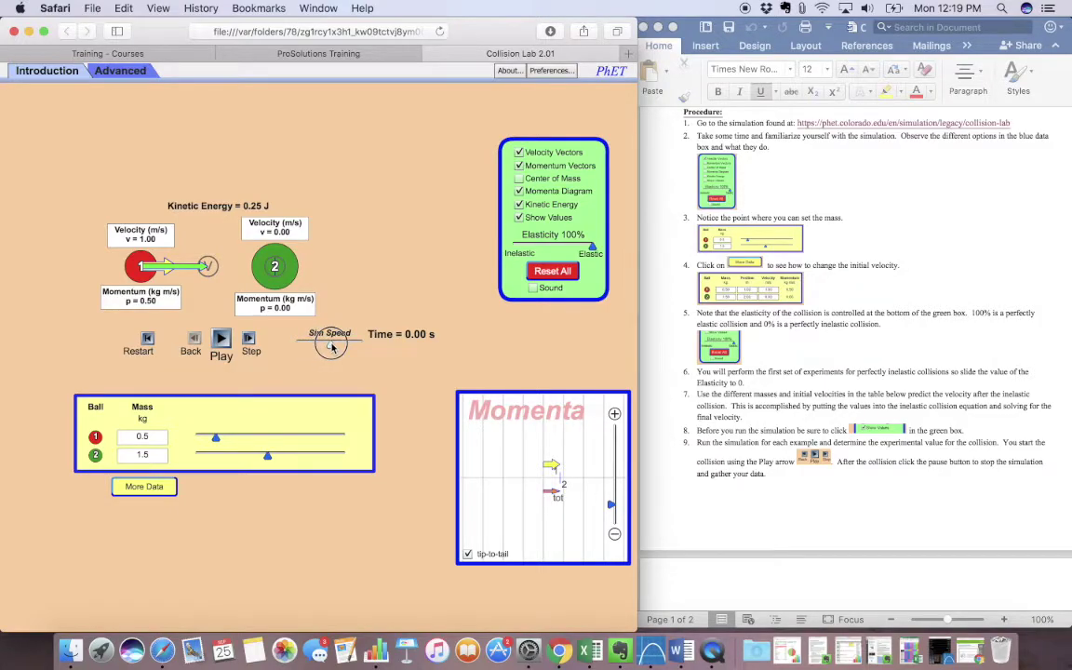
# - Expand the ball data table to include position, velocity and momentum, checking it against the handout's procedure
pyautogui.click(155, 438)
pyautogui.click(819, 399)
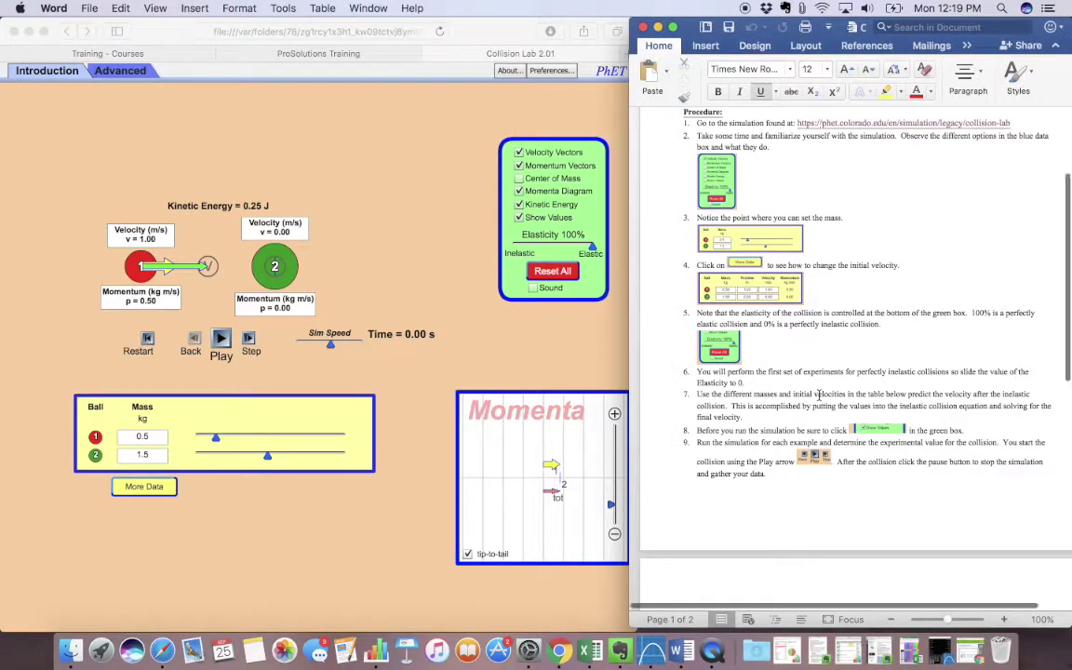
pyautogui.click(149, 499)
pyautogui.click(149, 496)
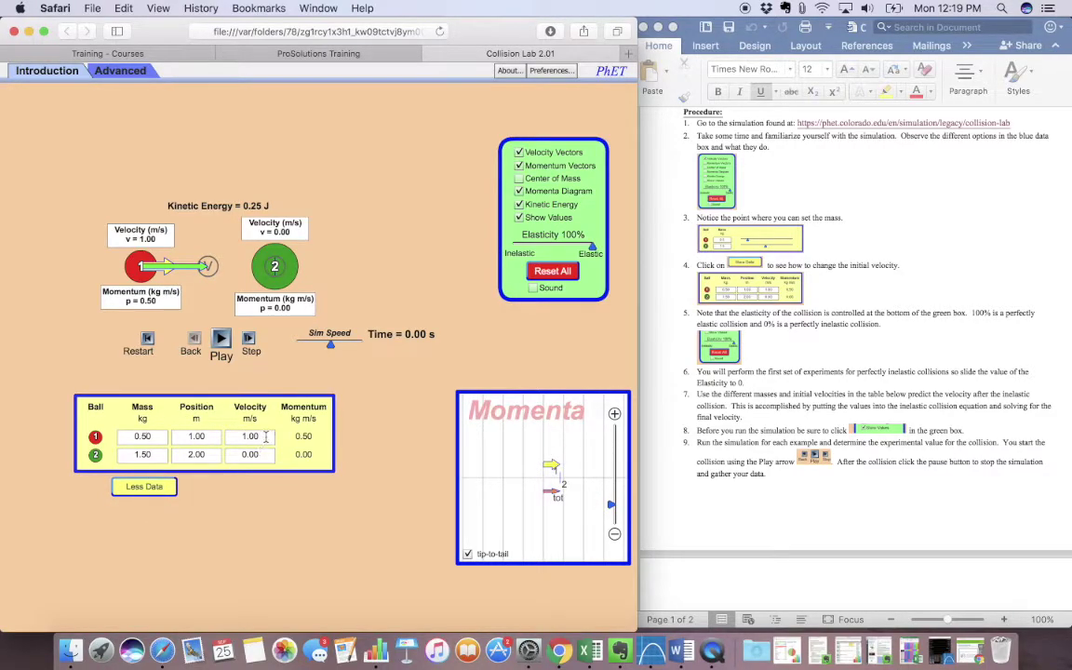
pyautogui.click(862, 312)
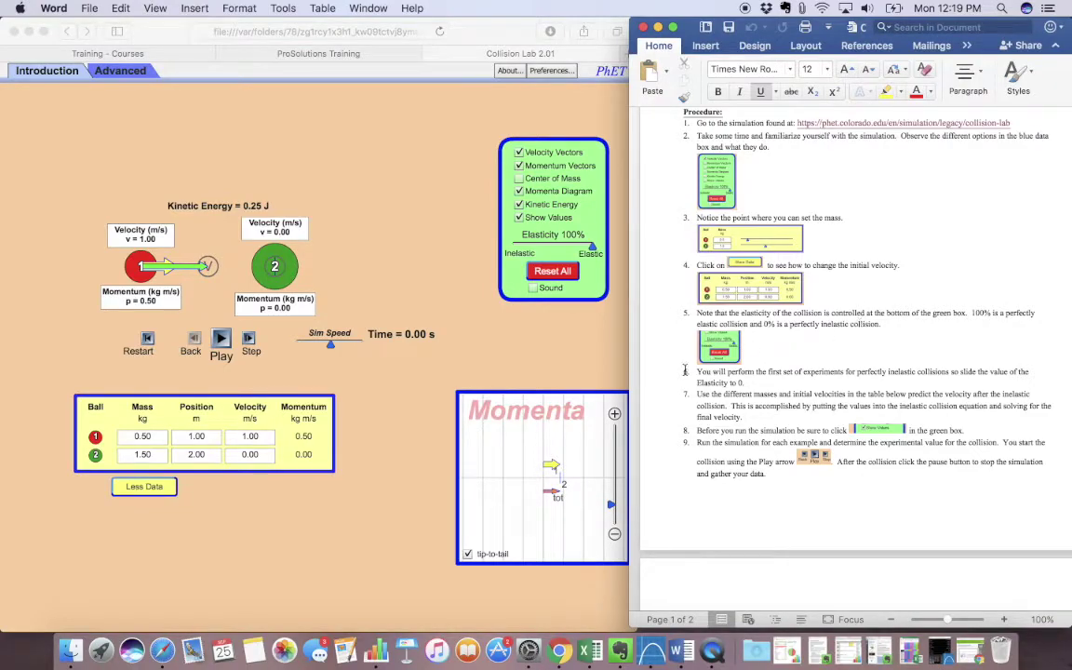
# - Set the collision's elasticity to 0%, as the handout's step 6 asks
pyautogui.click(592, 247)
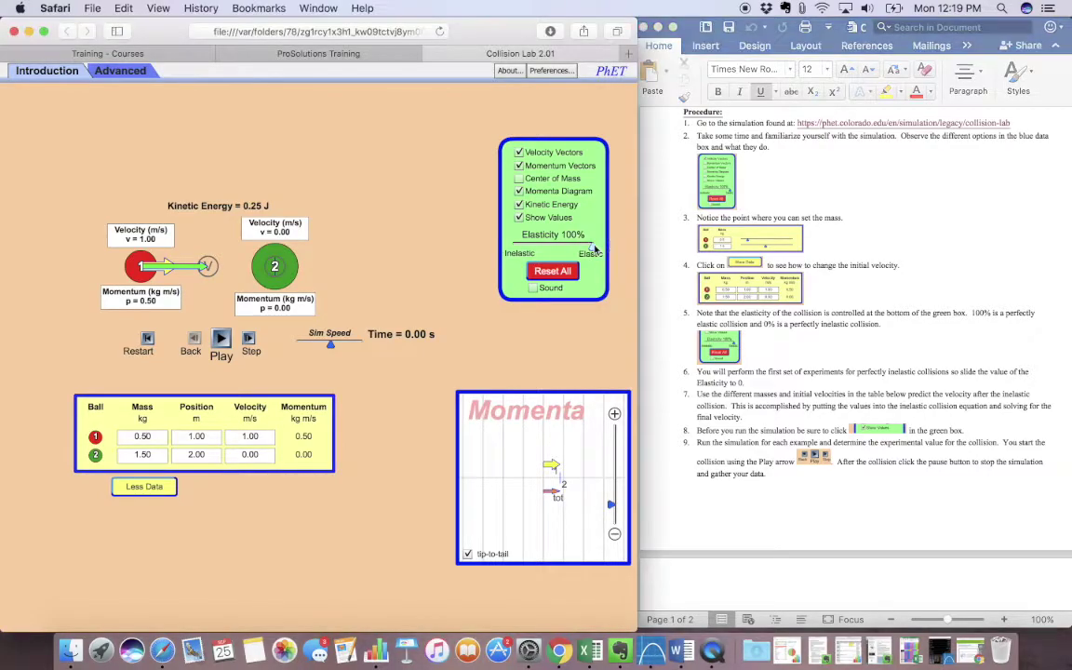
pyautogui.moveTo(594, 252)
pyautogui.mouseDown()
pyautogui.moveTo(507, 249)
pyautogui.moveTo(598, 253)
pyautogui.mouseUp()
pyautogui.click(796, 330)
pyautogui.scroll(-3, 800, 330)
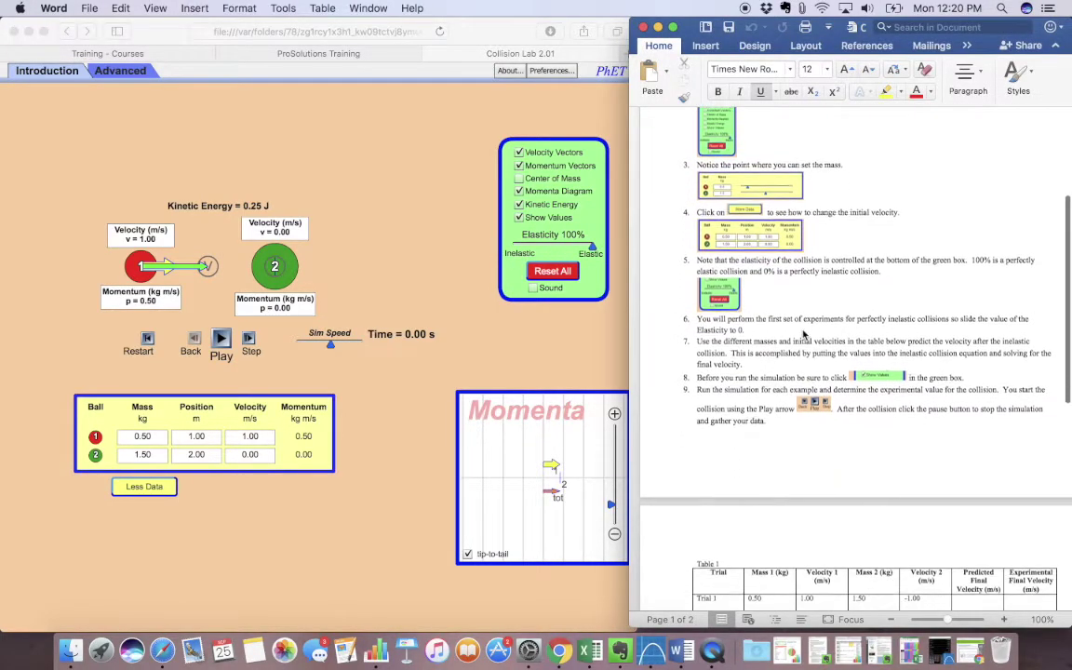
pyautogui.click(592, 248)
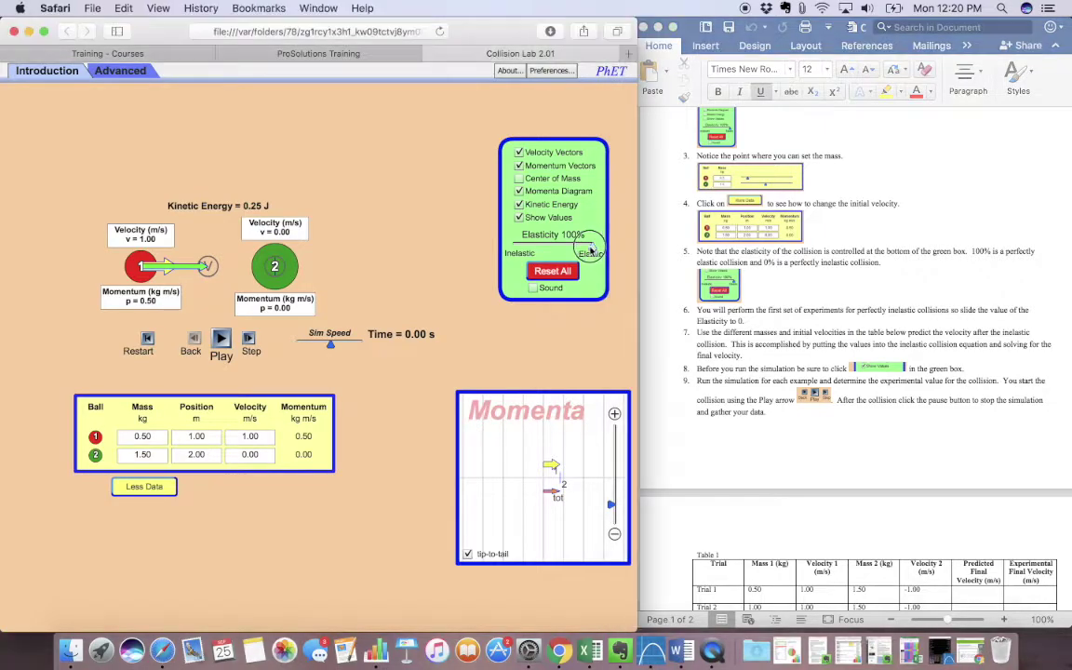
pyautogui.click(514, 247)
pyautogui.moveTo(515, 247); pyautogui.dragTo(456, 221)
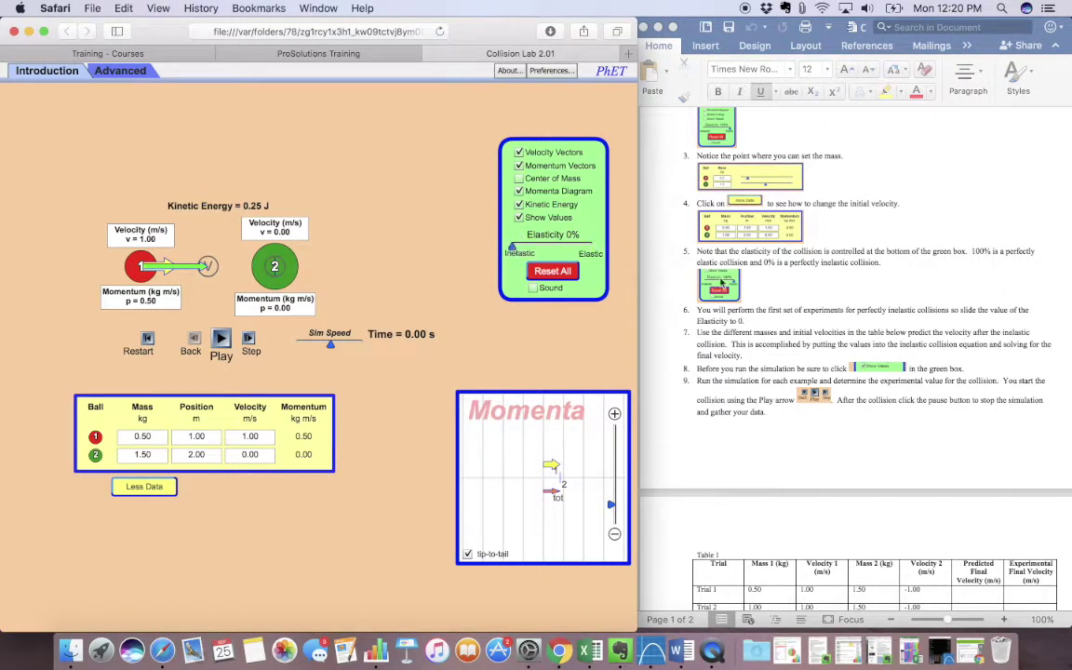
# - Highlight "slide the value of the Elasticity to 0." in yellow in the handout's step 6
pyautogui.click(877, 310)
pyautogui.scroll(-2, 922, 298)
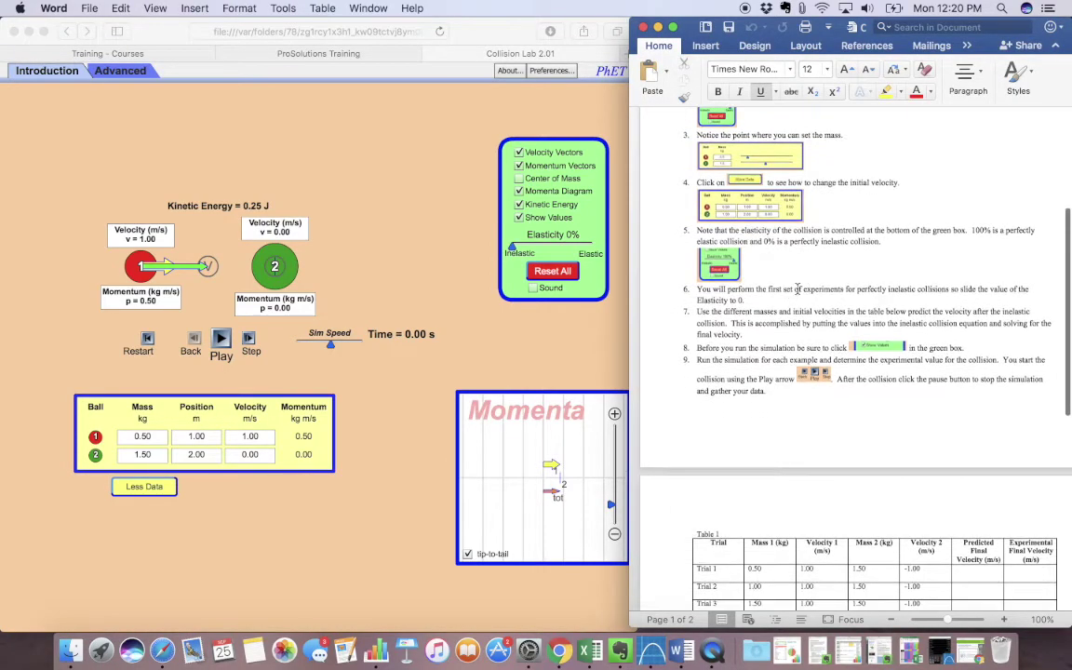
pyautogui.moveTo(958, 290)
pyautogui.mouseDown()
pyautogui.moveTo(1029, 291)
pyautogui.moveTo(745, 301)
pyautogui.mouseUp()
pyautogui.click(889, 91)
# - Highlight step 7's first sentence in yellow from "the different masses" through "inelastic collision."
pyautogui.scroll(-5, 890, 229)
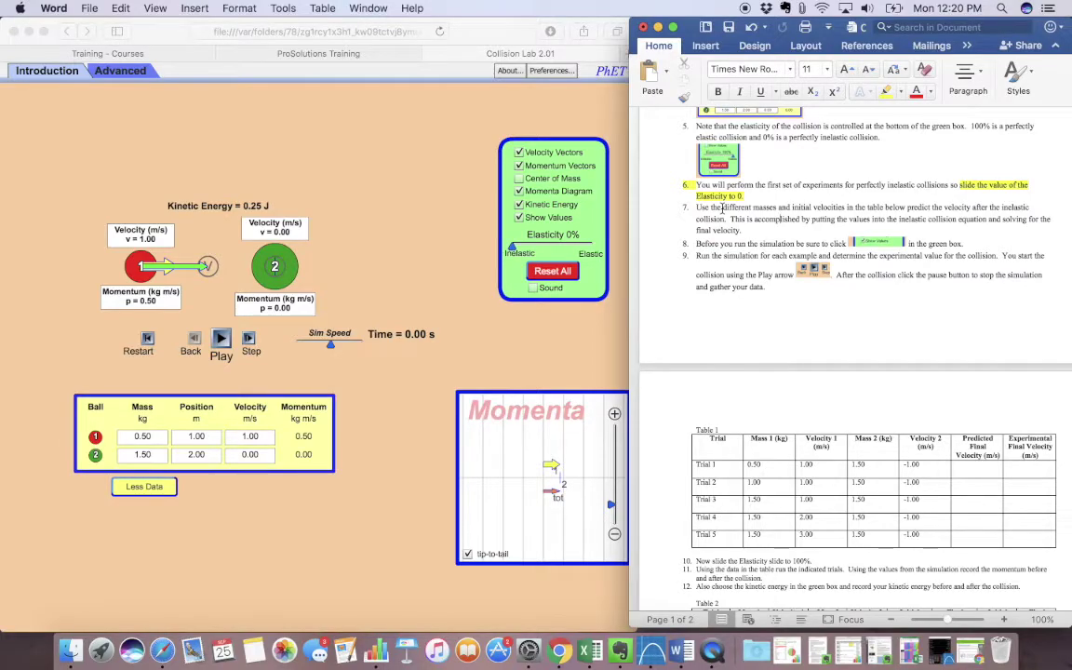
pyautogui.moveTo(722, 209); pyautogui.dragTo(731, 219)
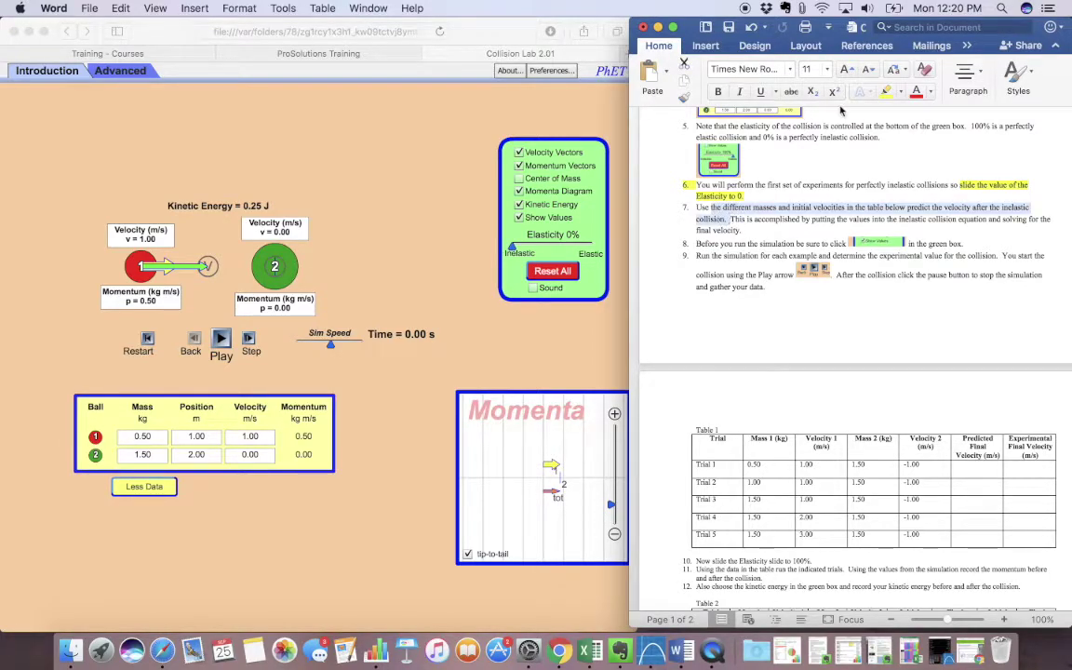
pyautogui.click(886, 94)
# - Highlight Trial 1's mass and velocity values in Table 1 in yellow
pyautogui.scroll(-2, 850, 335)
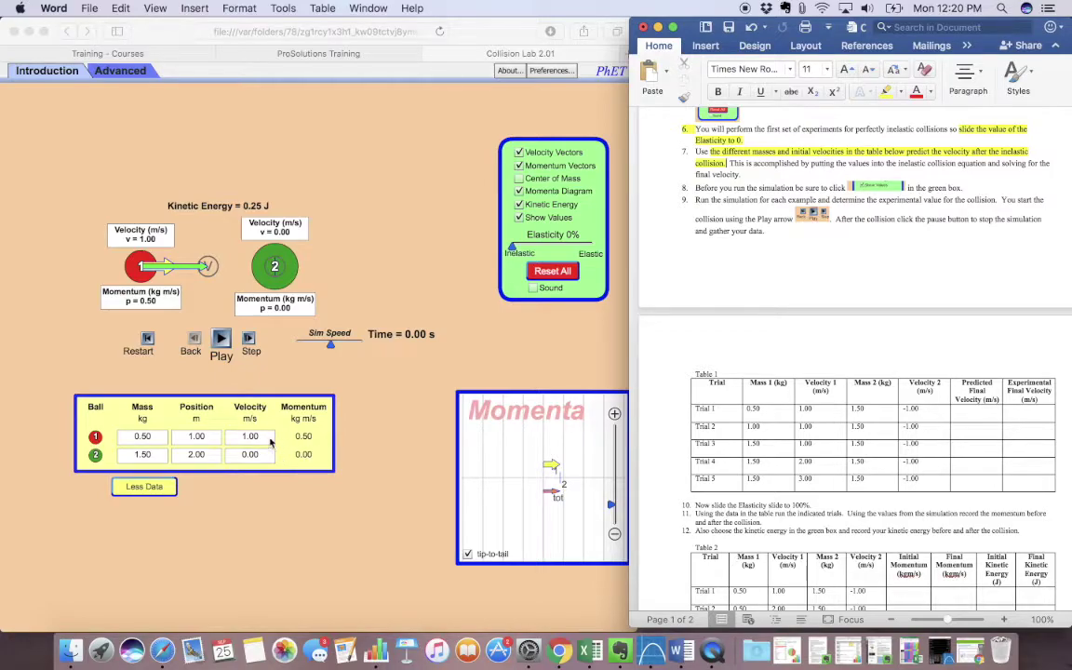
pyautogui.scroll(-2, 752, 239)
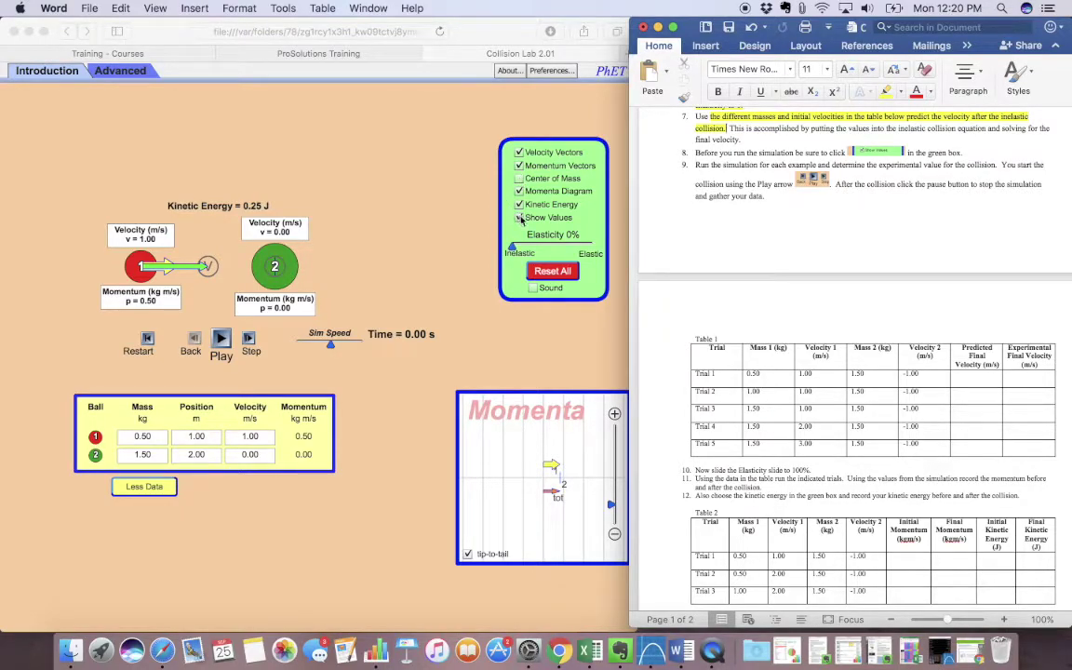
pyautogui.click(147, 342)
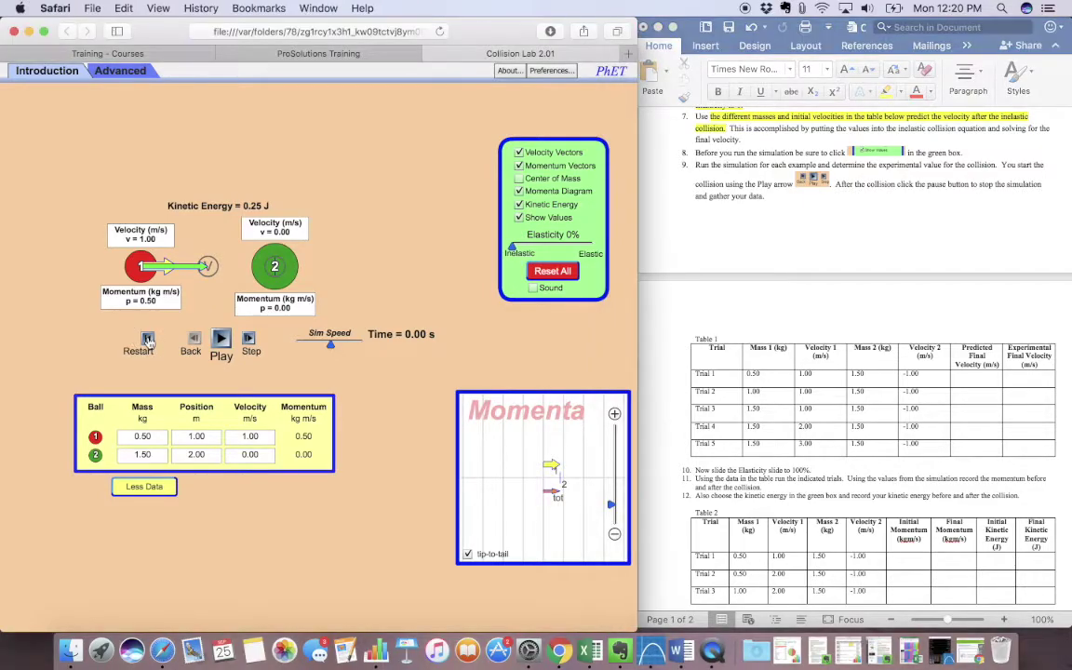
pyautogui.click(160, 438)
pyautogui.click(750, 379)
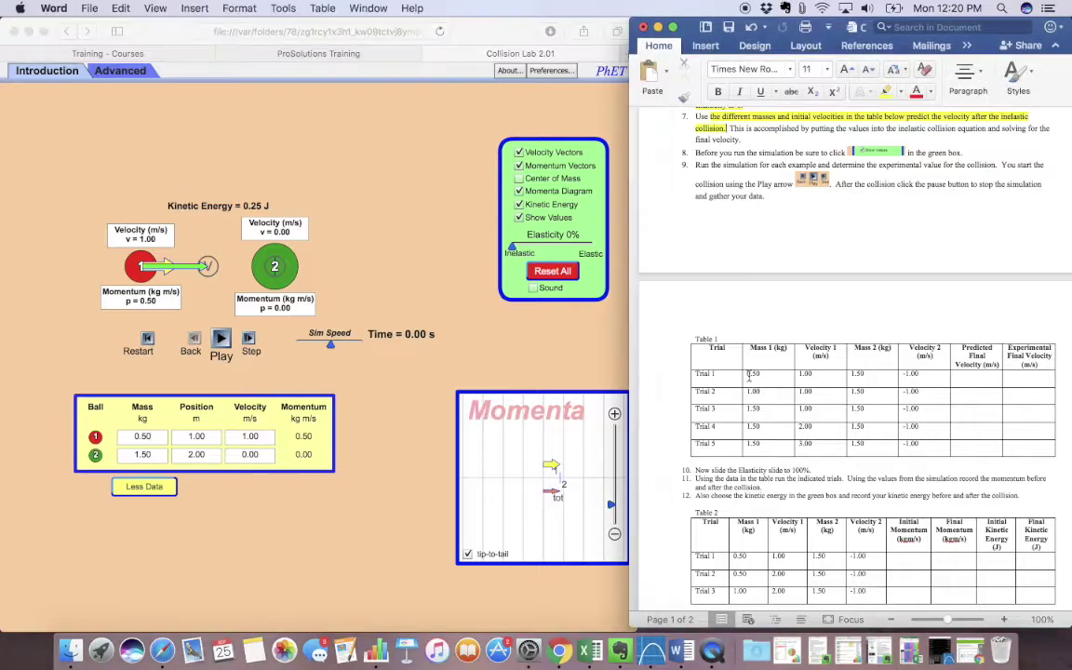
pyautogui.moveTo(749, 376); pyautogui.dragTo(886, 366)
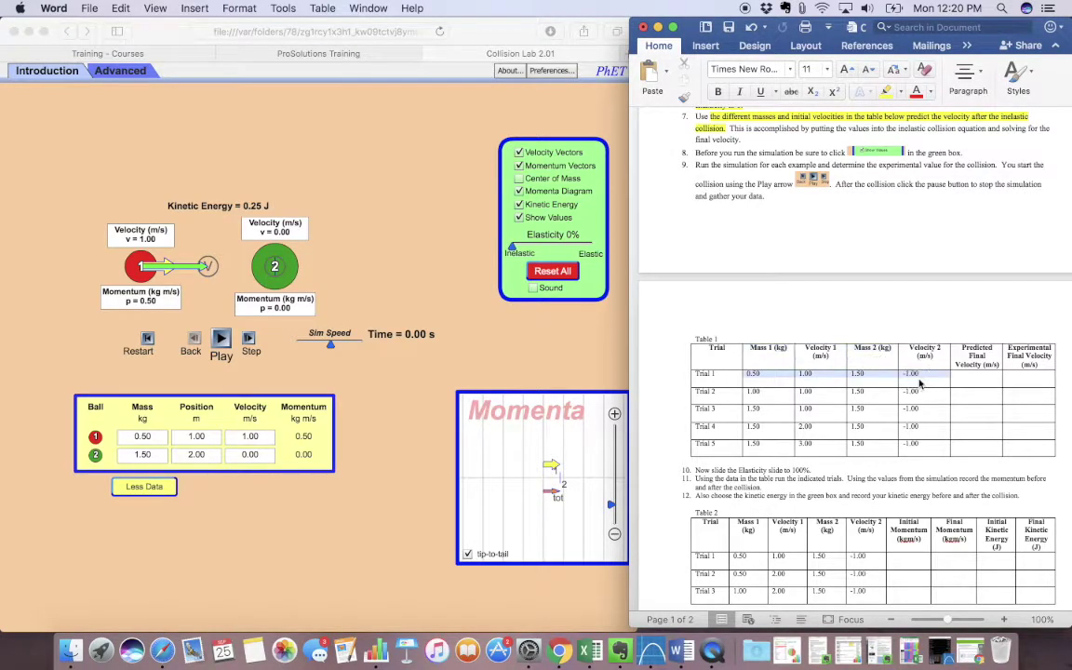
pyautogui.click(886, 91)
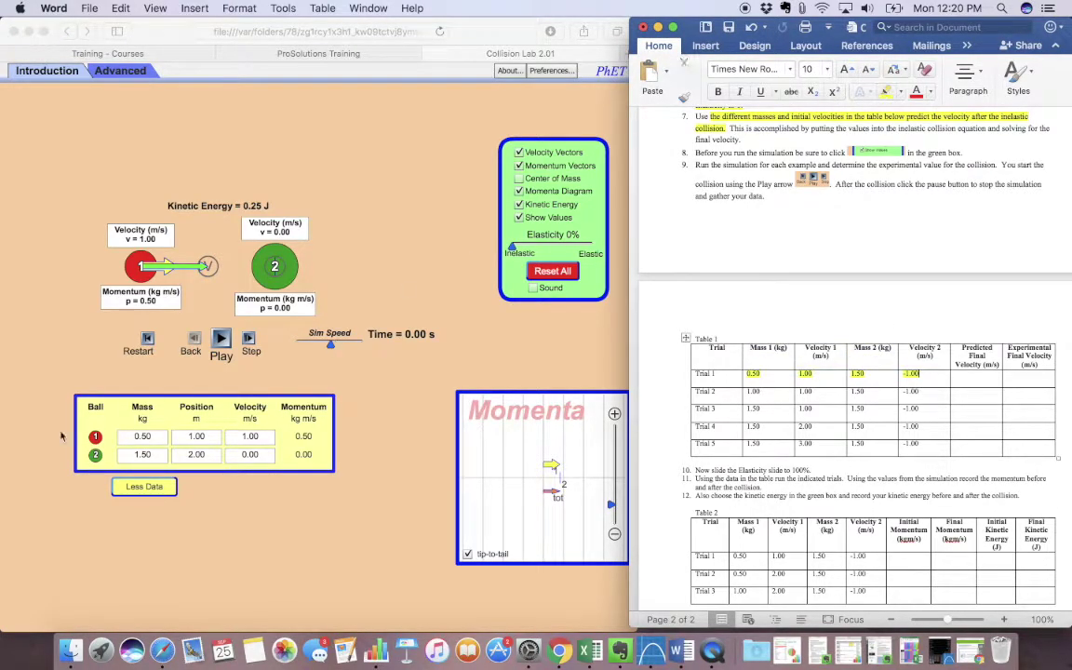
# - Set ball 2's initial velocity to -1.0 m/s in the simulation to match Trial 1
pyautogui.click(139, 437)
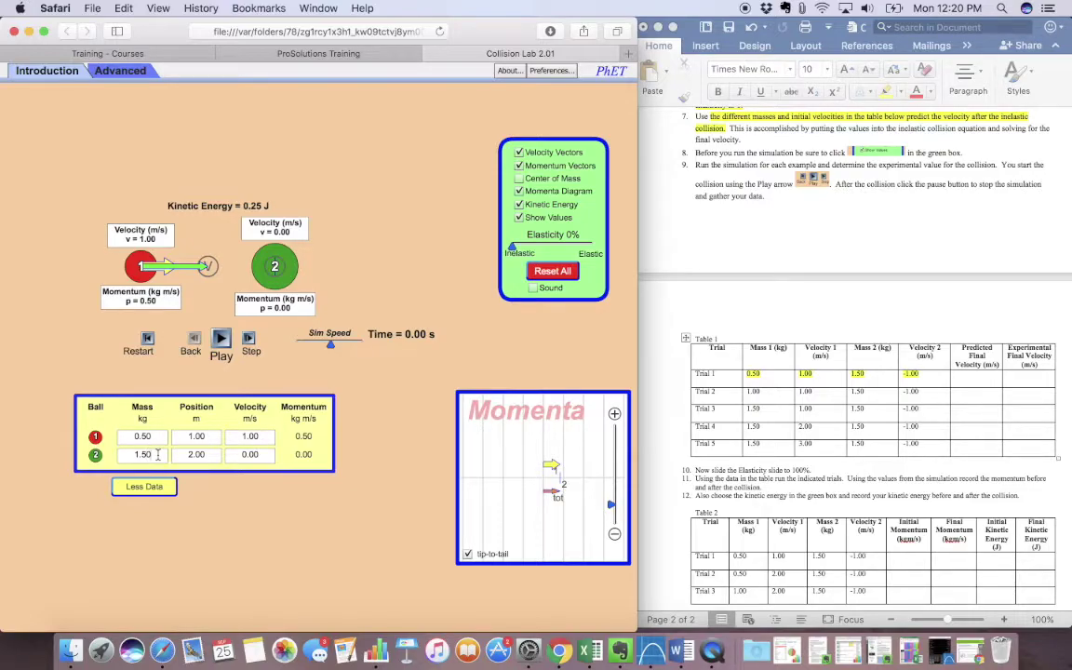
pyautogui.click(250, 454)
pyautogui.press('BackSpace')
pyautogui.press('BackSpace')
pyautogui.press('BackSpace')
pyautogui.press('BackSpace')
pyautogui.write('-1.0')
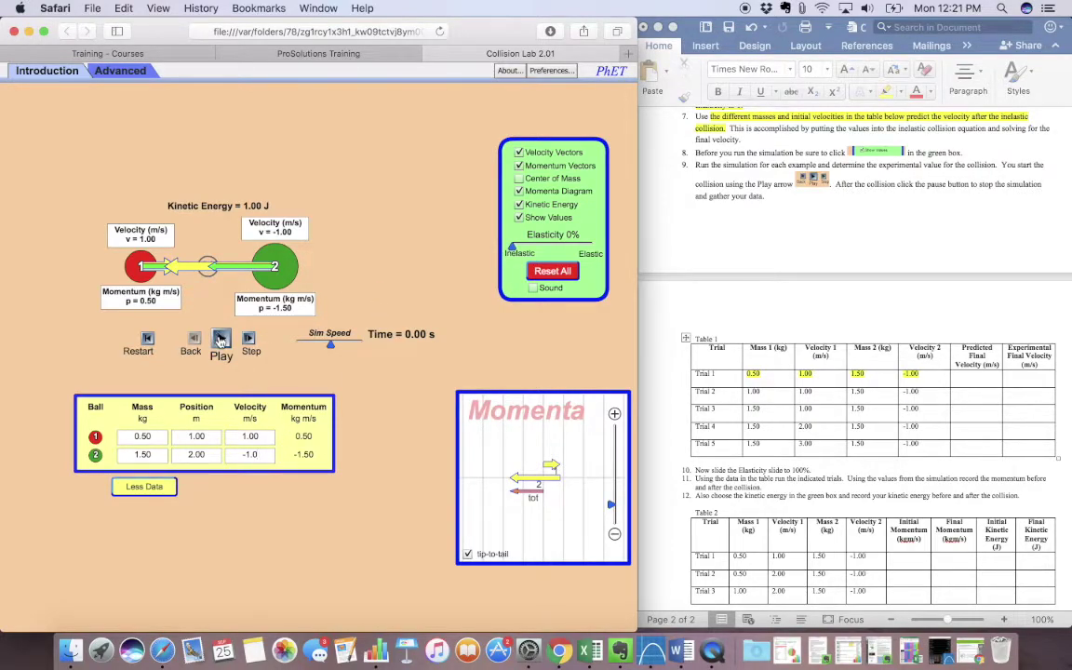
# - Restart the simulation, run the Trial 1 collision and pause it after the balls collide
pyautogui.click(149, 340)
pyautogui.click(222, 339)
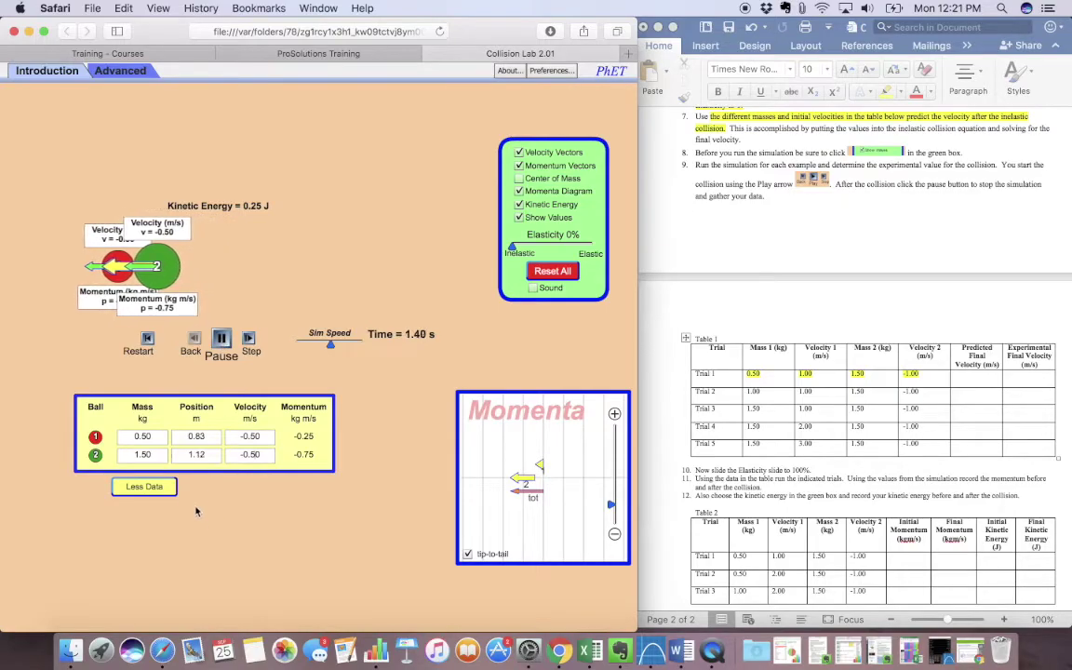
pyautogui.click(222, 339)
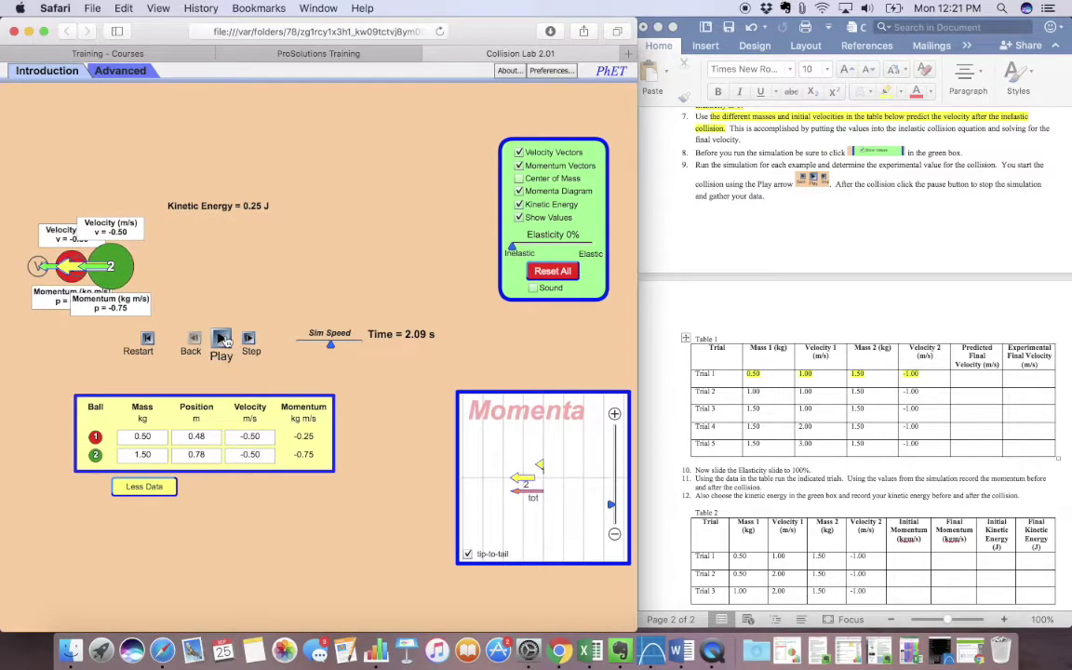
# - Enter "Conservation of momentum equation" in Trial 1's Predicted Final Velocity cell and color the text red
pyautogui.click(960, 383)
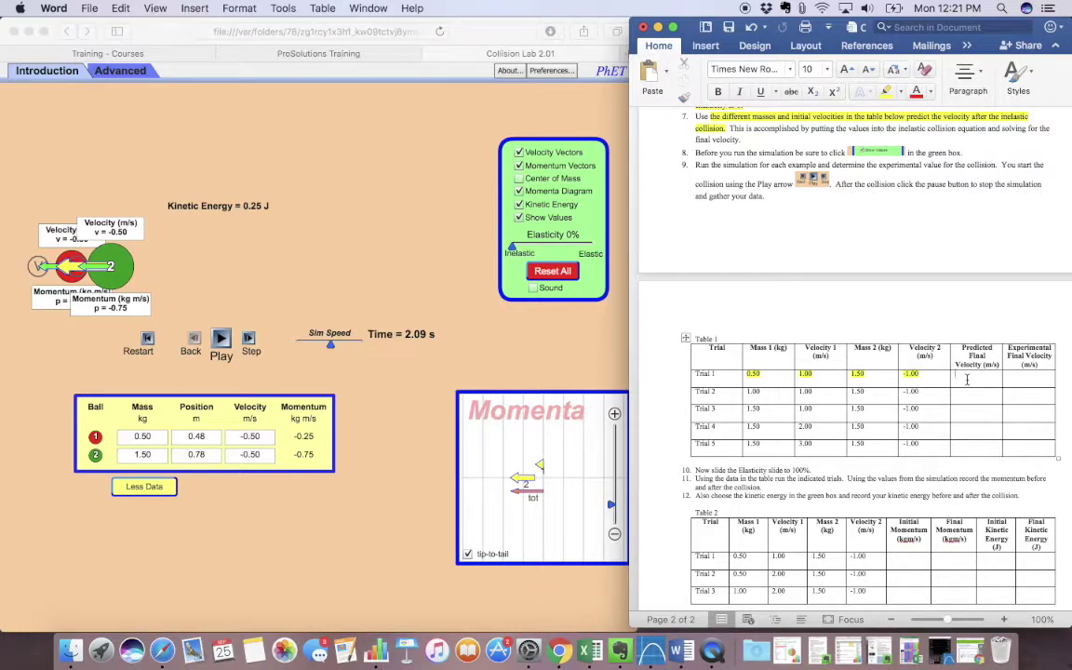
pyautogui.write('conservation')
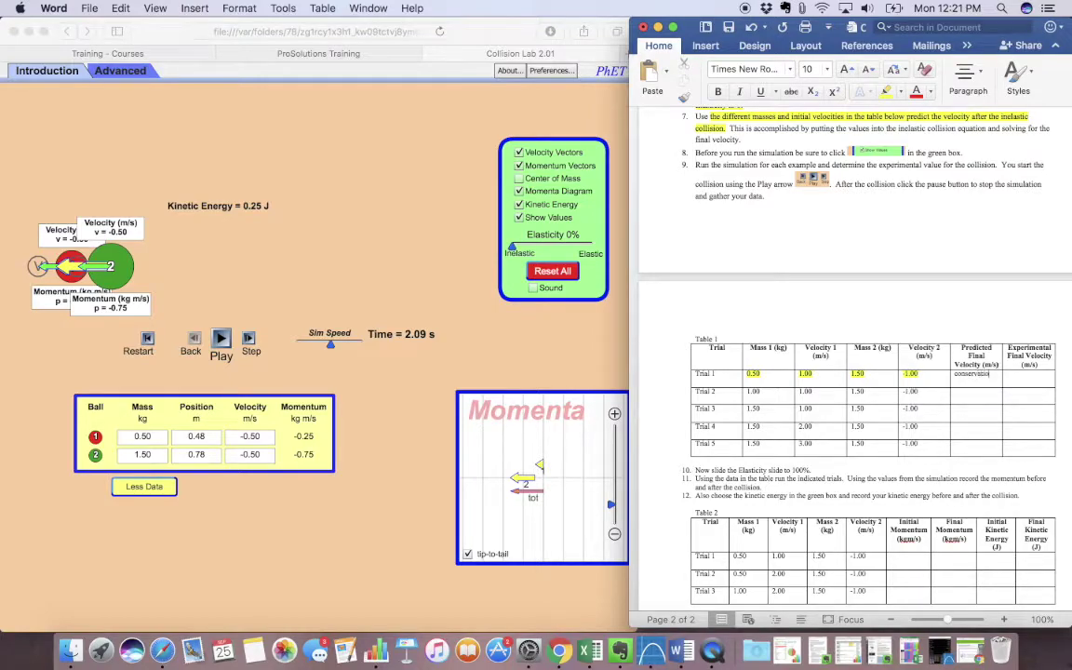
pyautogui.write(' of momentum equation')
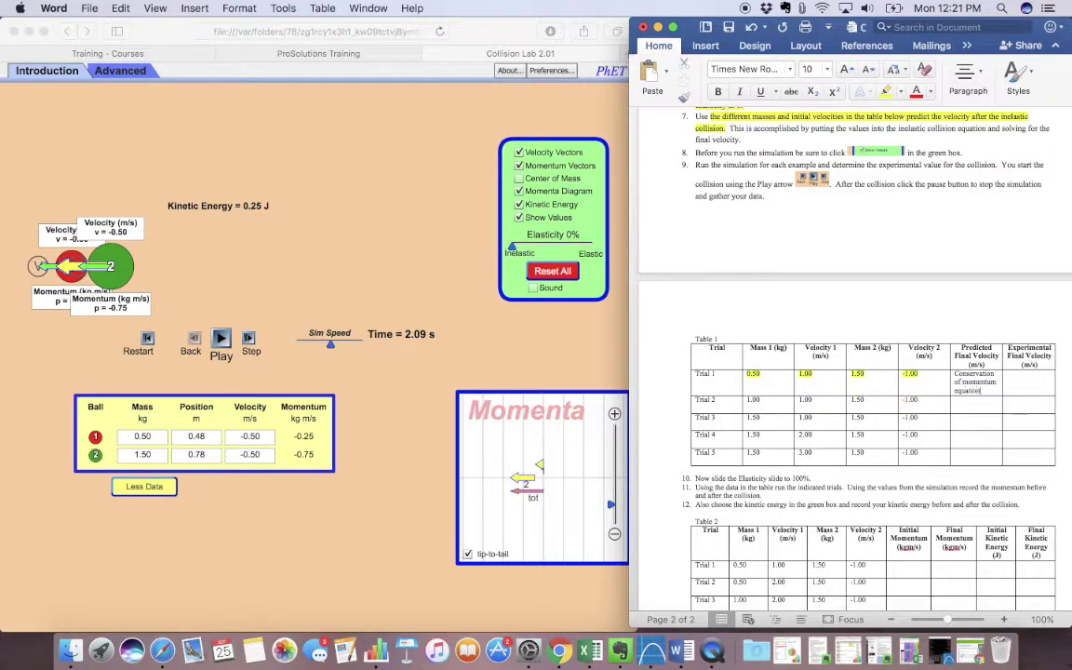
pyautogui.click(950, 368)
pyautogui.click(917, 92)
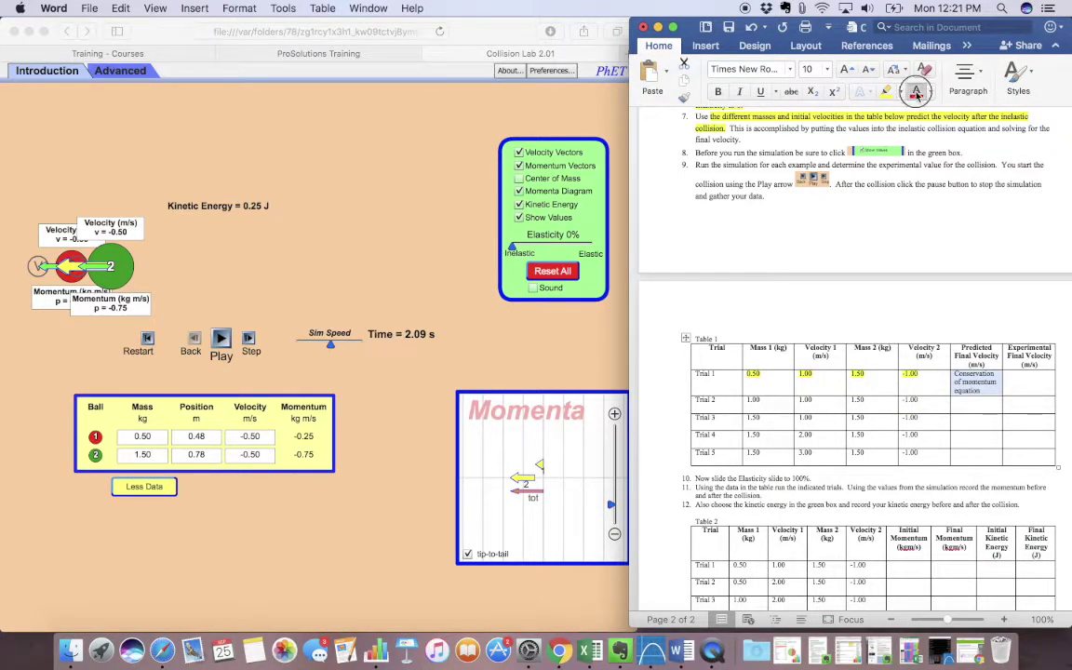
pyautogui.click(987, 391)
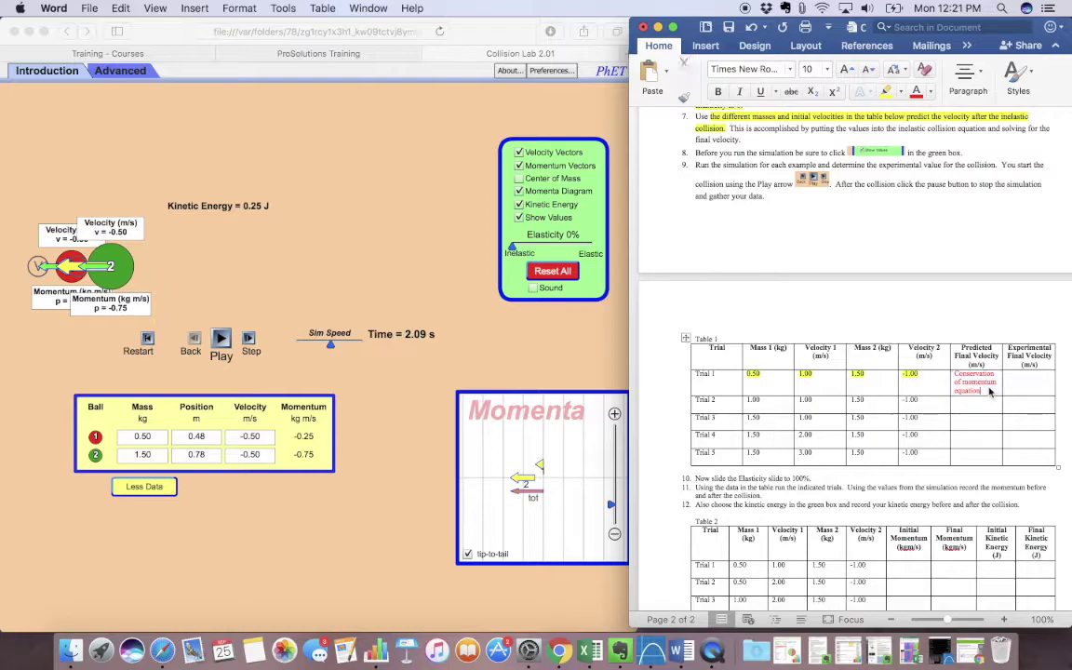
# - Add the line "Conservation of momentum equation:" on a new line below Table 1
pyautogui.click(803, 472)
pyautogui.press('Return')
pyautogui.press('Return')
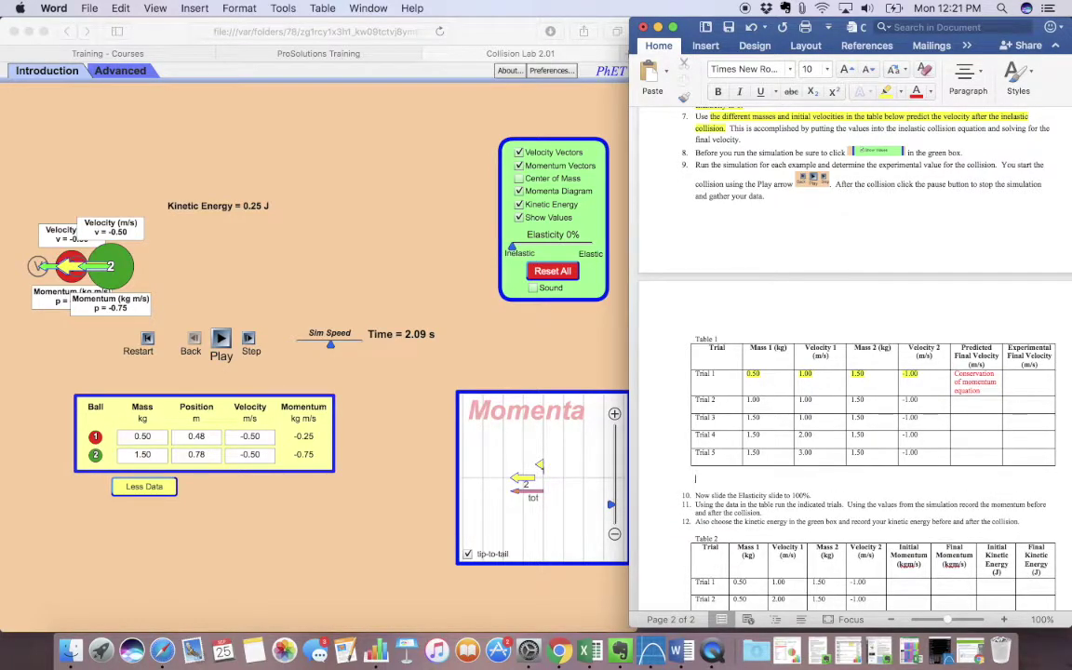
pyautogui.write('Conservation of momentum equation:')
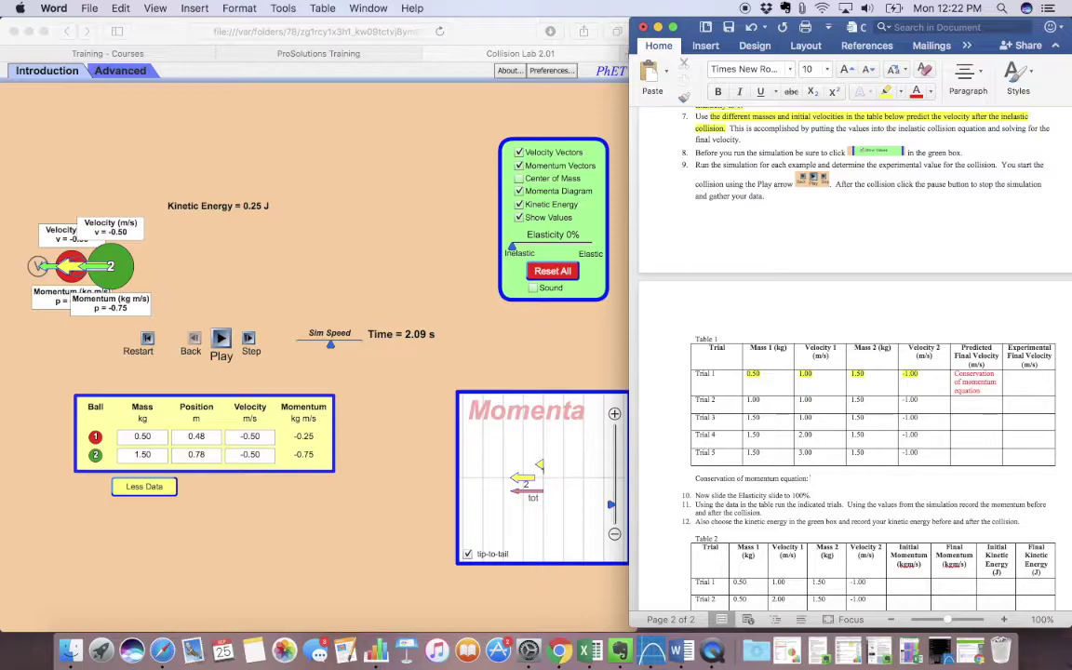
# - Write the equation p1i + p2i = p1f + p2f after the "Conservation of momentum equation:" label
pyautogui.write('p')
pyautogui.write('1i + p')
pyautogui.write('2i =')
pyautogui.write(' p1')
pyautogui.write('i')
pyautogui.click(836, 480)
pyautogui.click(834, 478)
pyautogui.write('i')
pyautogui.click(876, 473)
pyautogui.write('i + p2i = p1f')
# - Format the 1i, 2i, 1f and 2f indices of the momentum equation as subscripts
pyautogui.moveTo(814, 478); pyautogui.dragTo(821, 479)
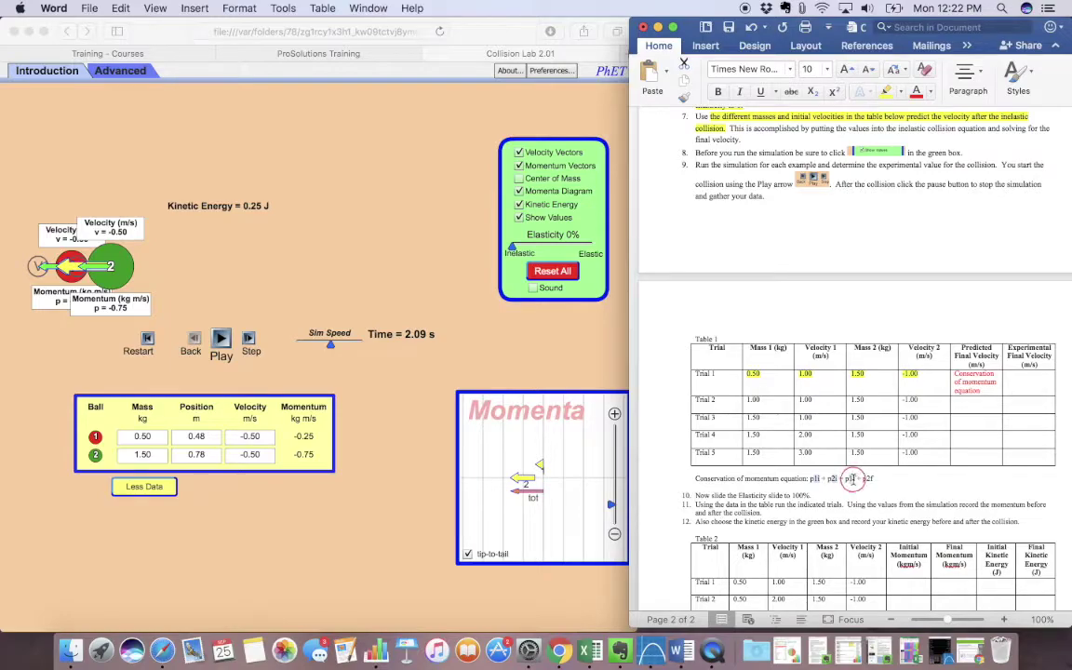
pyautogui.keyDown('super'); pyautogui.click(868, 478); pyautogui.keyUp('super')
pyautogui.moveTo(865, 479); pyautogui.dragTo(872, 478)
pyautogui.click(811, 92)
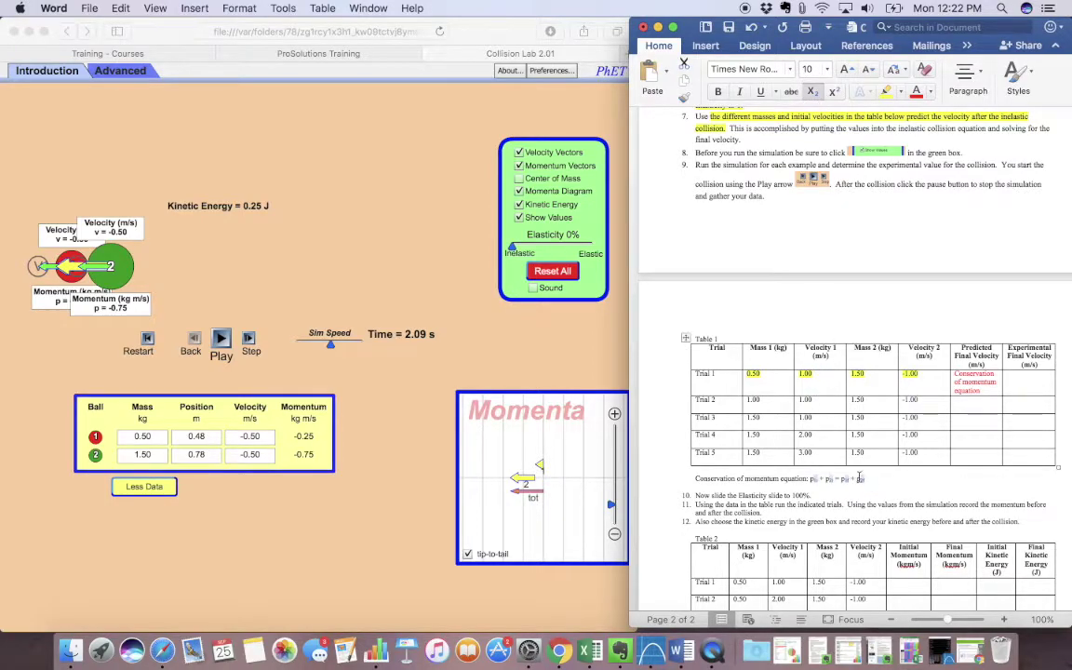
pyautogui.press('Right')
# - Write the expanded equation m1v1i + m2v2i = m1v1f + m2v2f on an indented line below the momentum equation
pyautogui.press('Return')
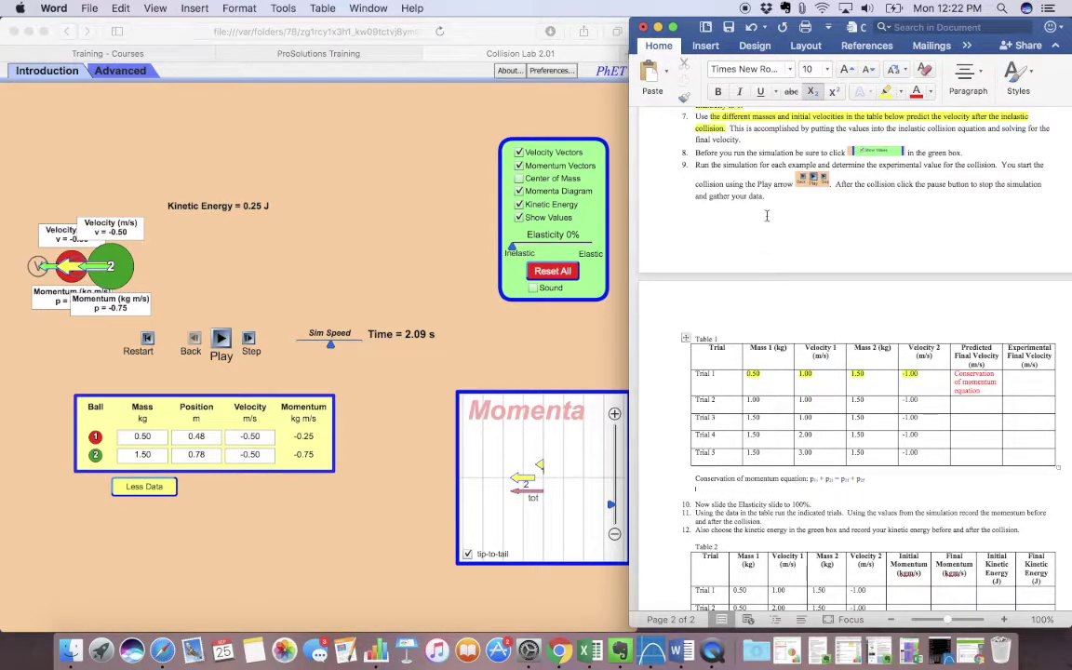
pyautogui.click(815, 93)
pyautogui.press('Tab')
pyautogui.press('Tab')
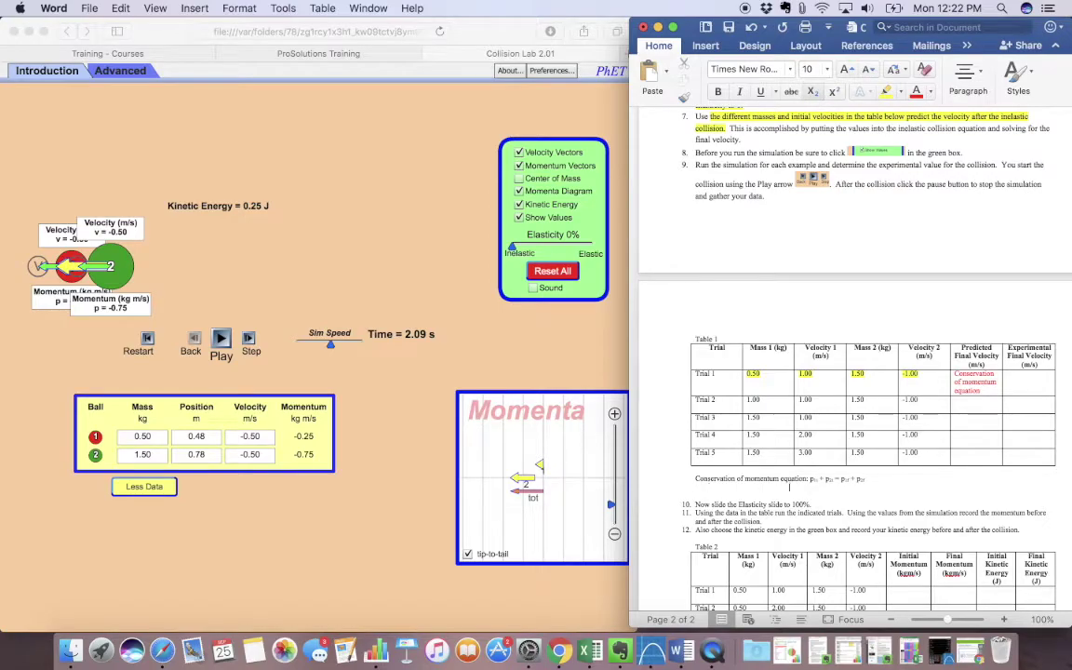
pyautogui.write('in')
pyautogui.press('BackSpace')
pyautogui.write('1')
pyautogui.click(819, 496)
pyautogui.click(819, 497)
pyautogui.write('v')
pyautogui.write('m2')
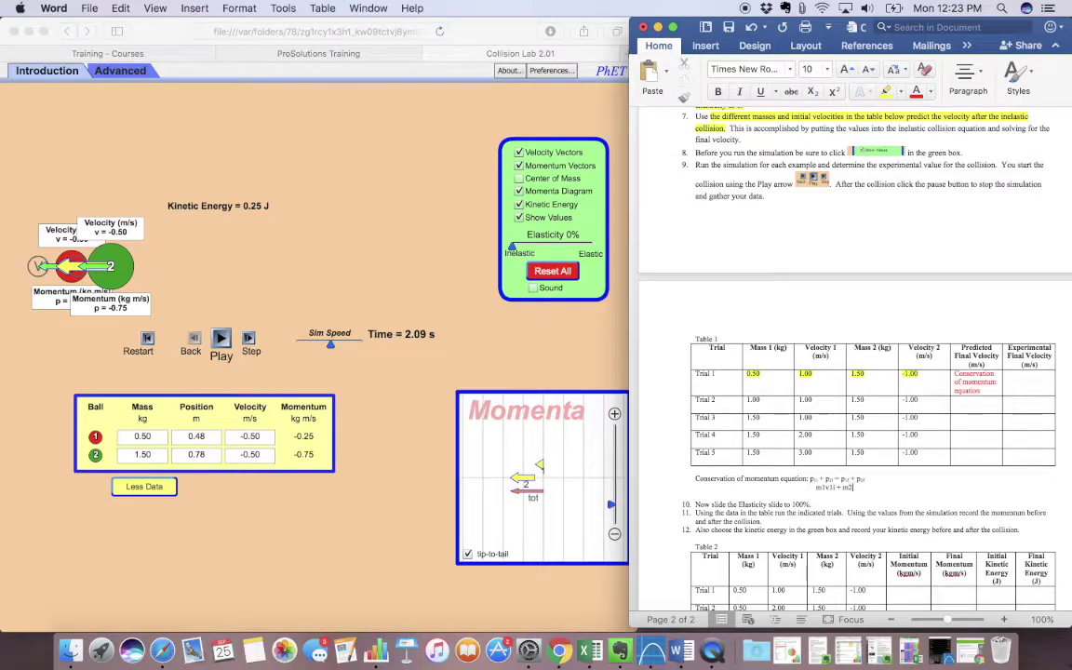
pyautogui.write('v2i = m1v1f + m2v2f')
# - Format the mass and velocity indices in the m1v1i + m2v2i = m1v1f + m2v2f line as subscripts
pyautogui.click(824, 487)
pyautogui.moveTo(824, 487); pyautogui.dragTo(863, 487)
pyautogui.click(831, 487)
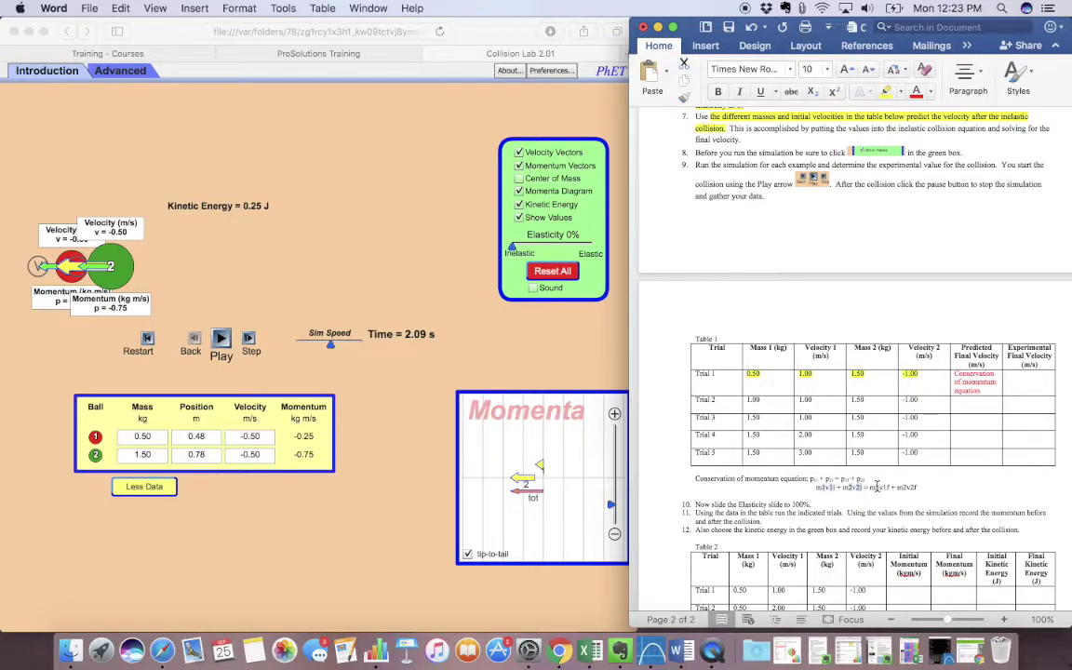
pyautogui.click(887, 487)
pyautogui.moveTo(888, 487); pyautogui.dragTo(916, 487)
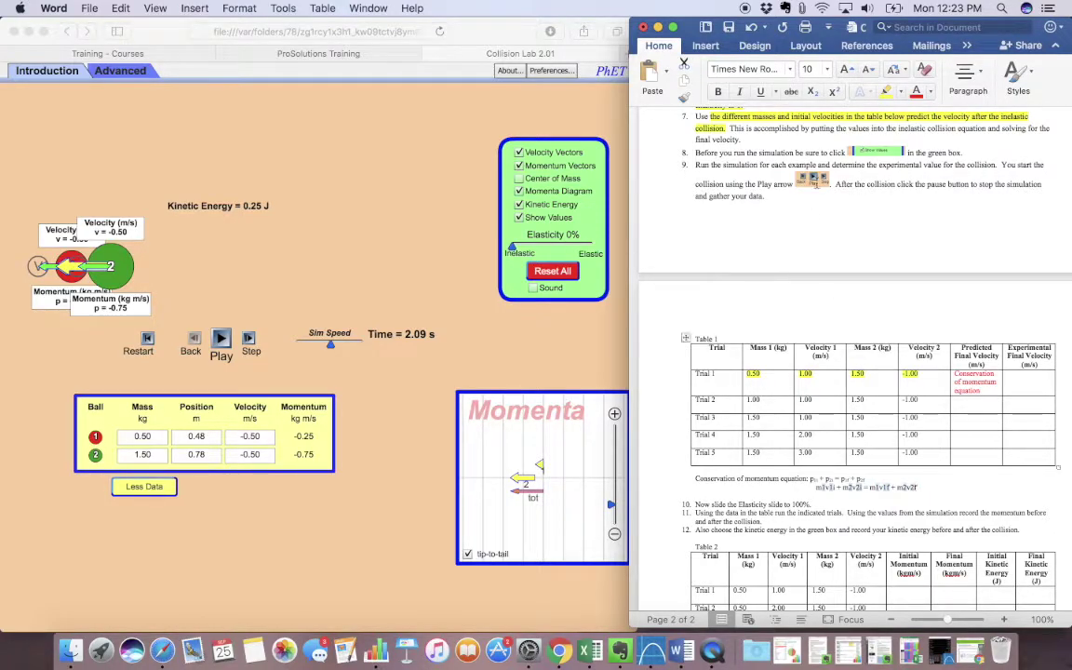
pyautogui.click(815, 92)
pyautogui.click(815, 93)
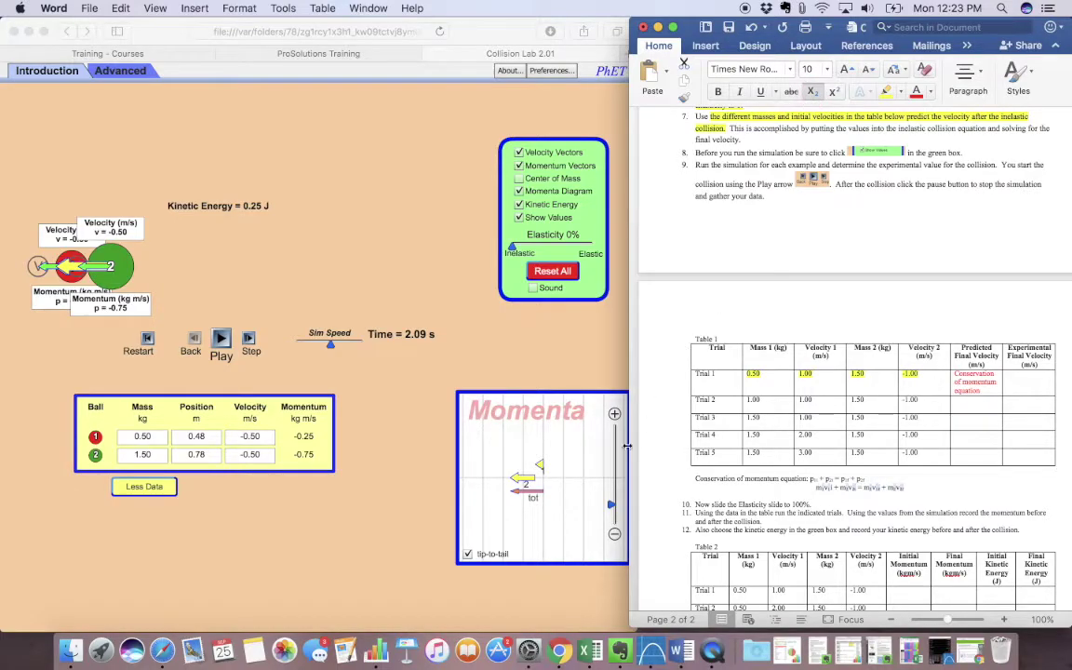
# - Switch to the Collision Lab simulation and move ball 2 away from ball 1 to position 1.18 m
pyautogui.click(109, 229)
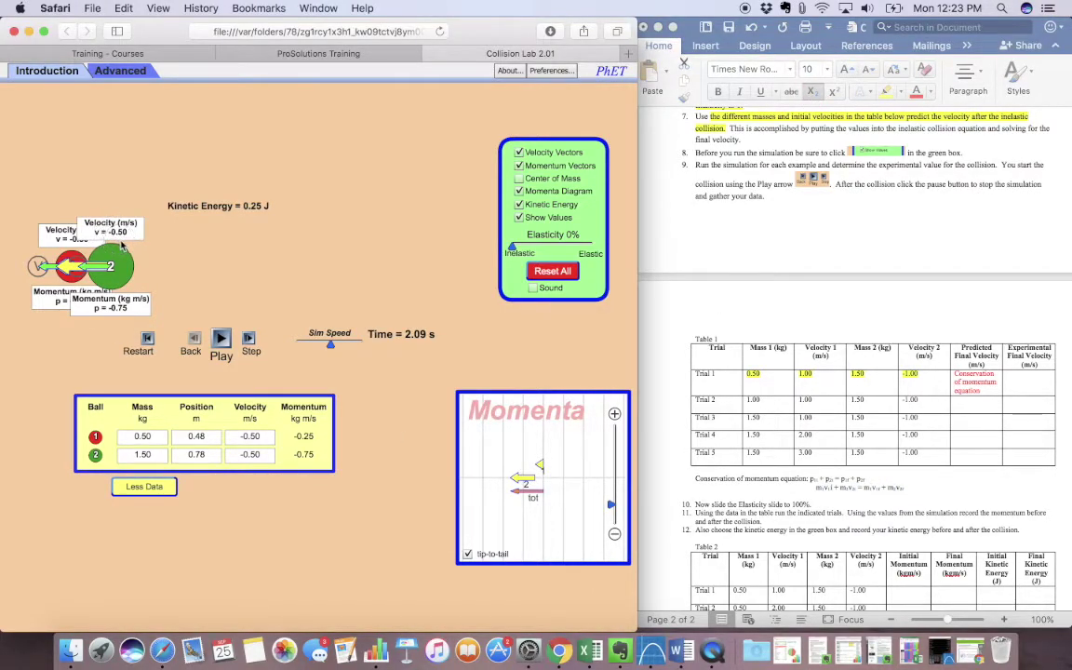
pyautogui.moveTo(117, 271); pyautogui.dragTo(167, 272)
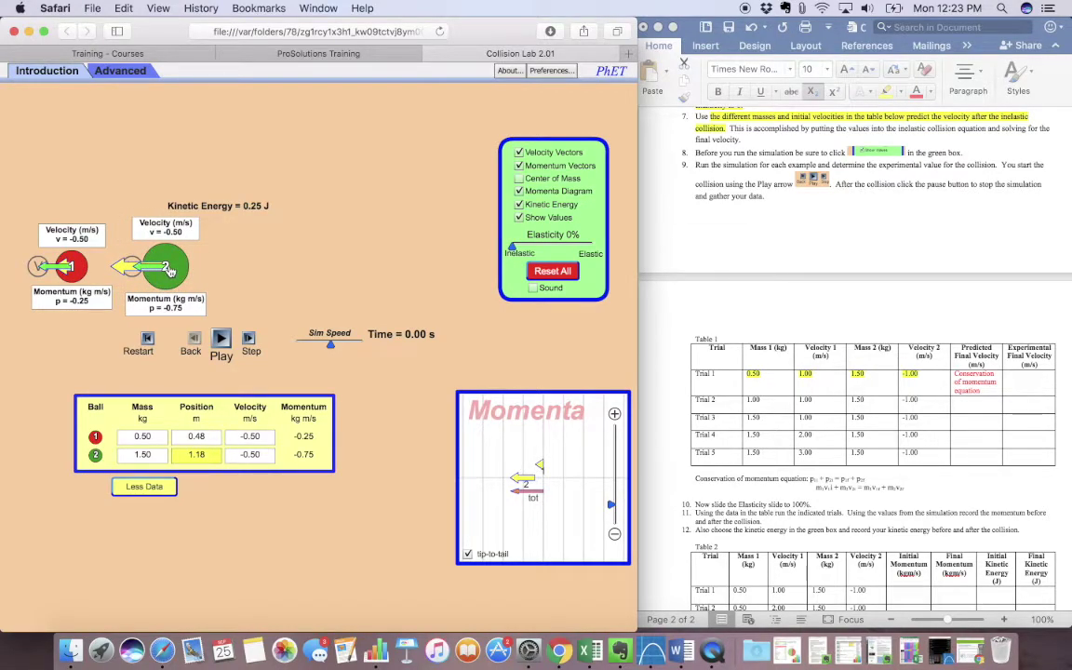
# - Back in the Word handout, add the lines "v1i = 0m/s" and "v2i = 0 m/s" below the equations
pyautogui.click(916, 494)
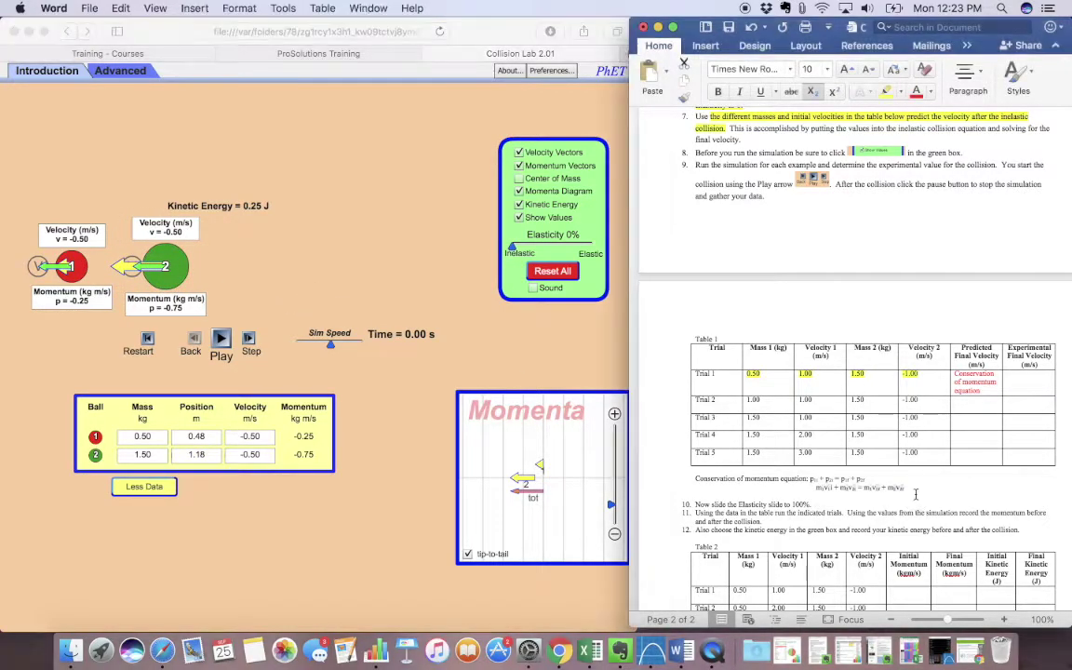
pyautogui.click(729, 494)
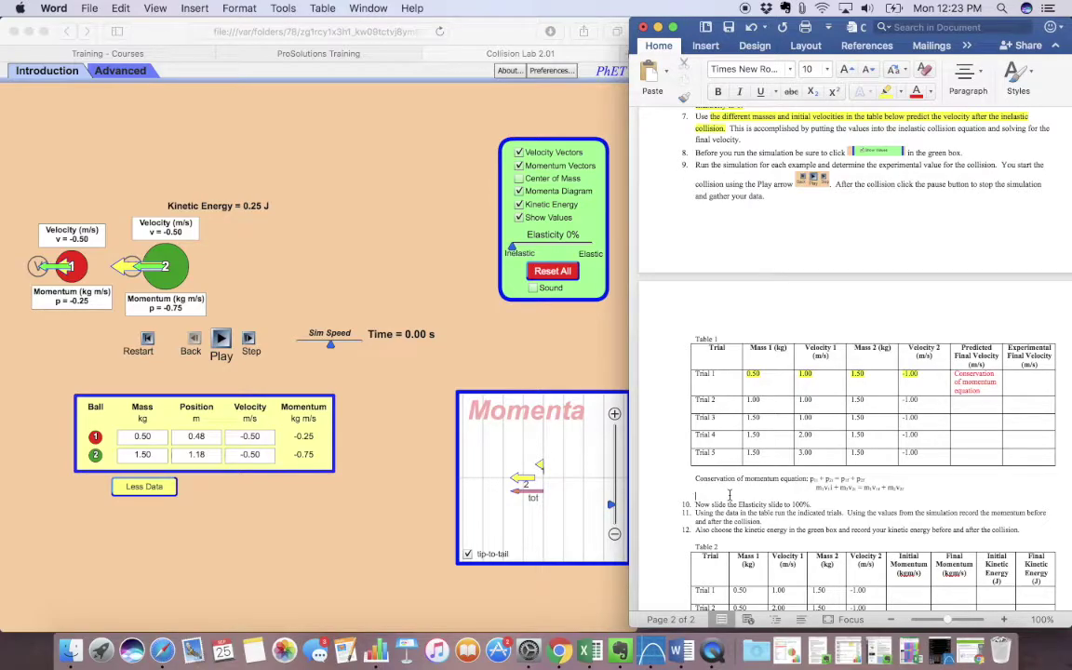
pyautogui.write('vi')
pyautogui.write('1')
pyautogui.write(' =')
pyautogui.write('(m/s')
pyautogui.press('Return')
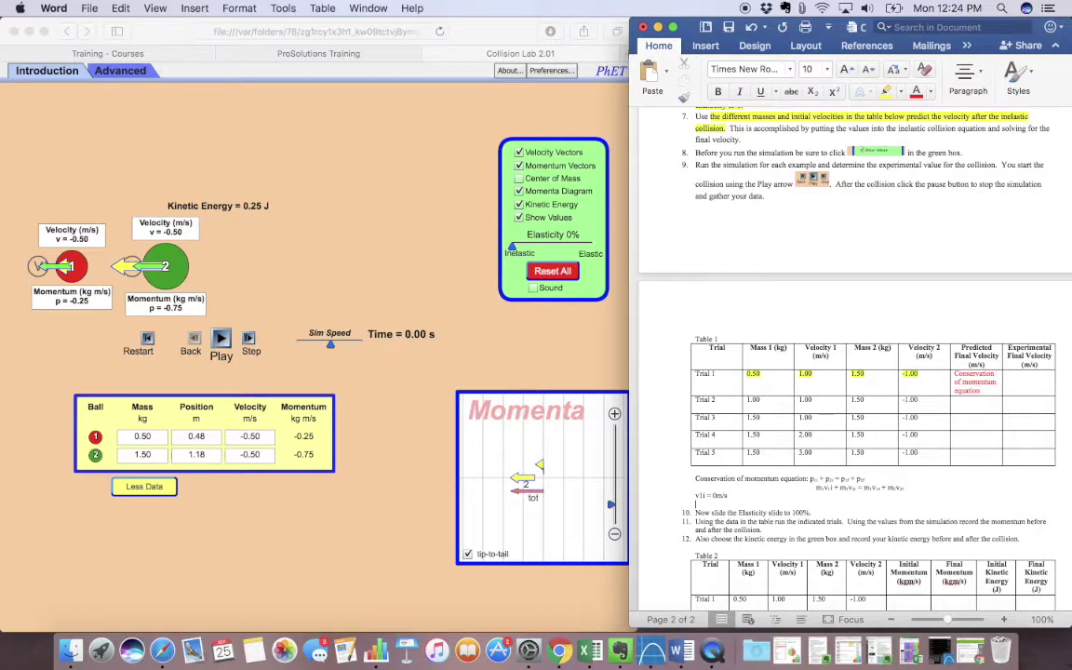
pyautogui.write('v2i = 0 m/s')
pyautogui.press('Return')
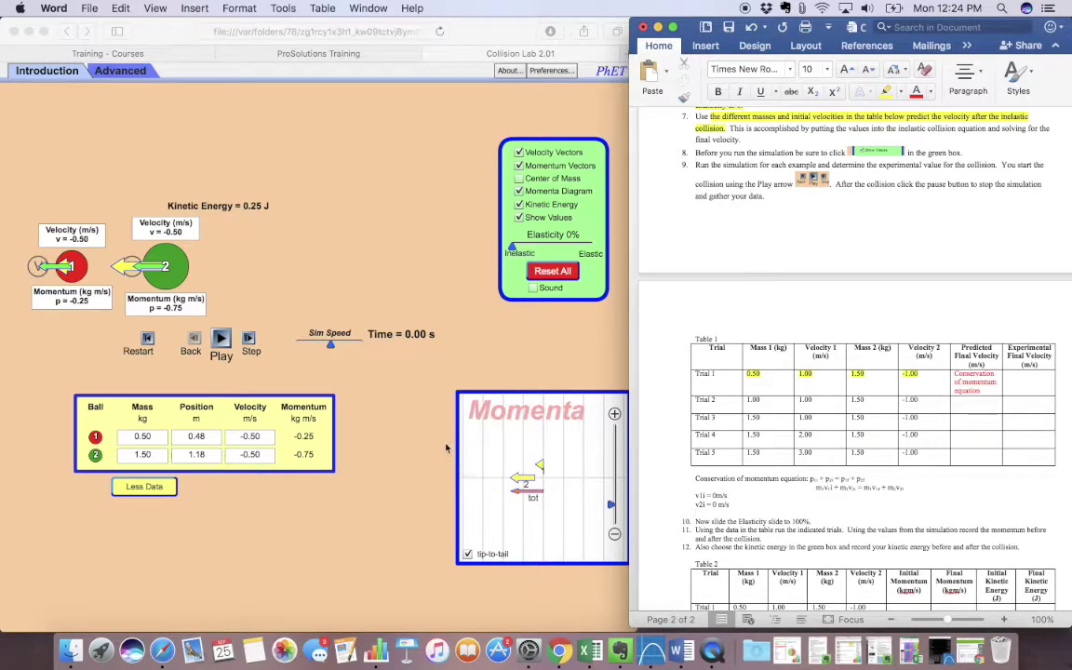
# - Run the simulation briefly and restart it to restore the balls' initial velocities
pyautogui.click(151, 342)
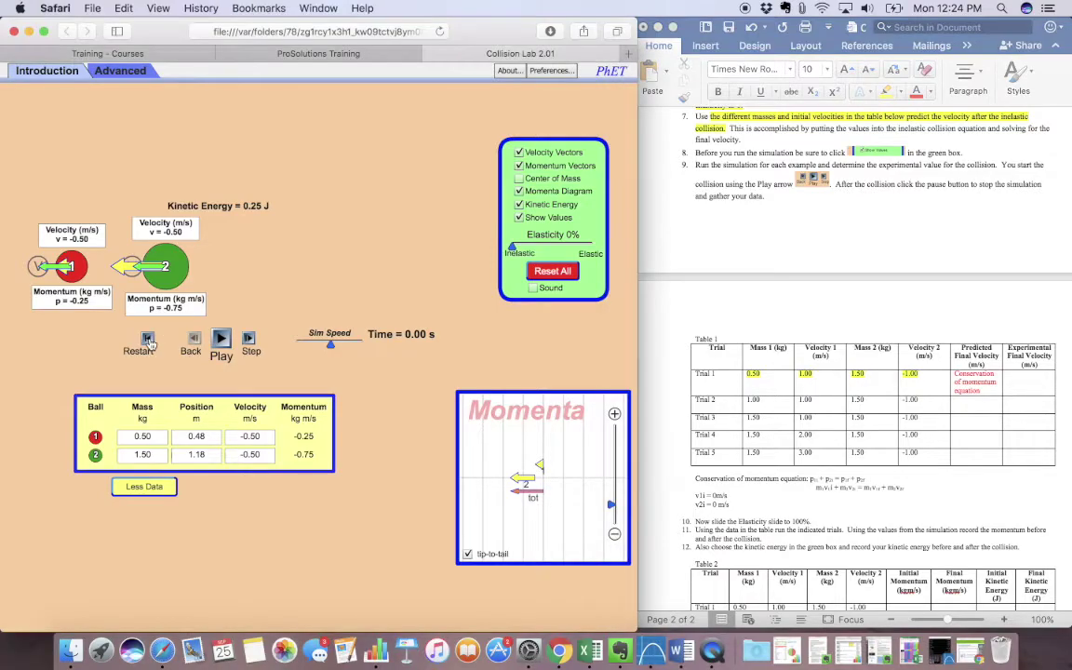
pyautogui.click(219, 340)
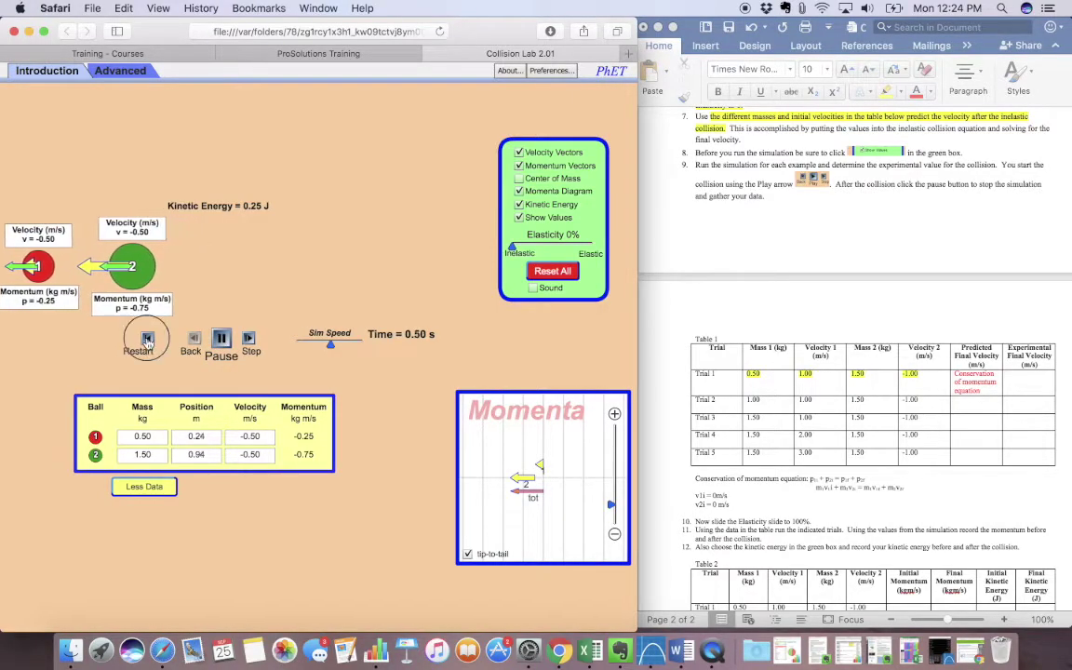
pyautogui.click(146, 340)
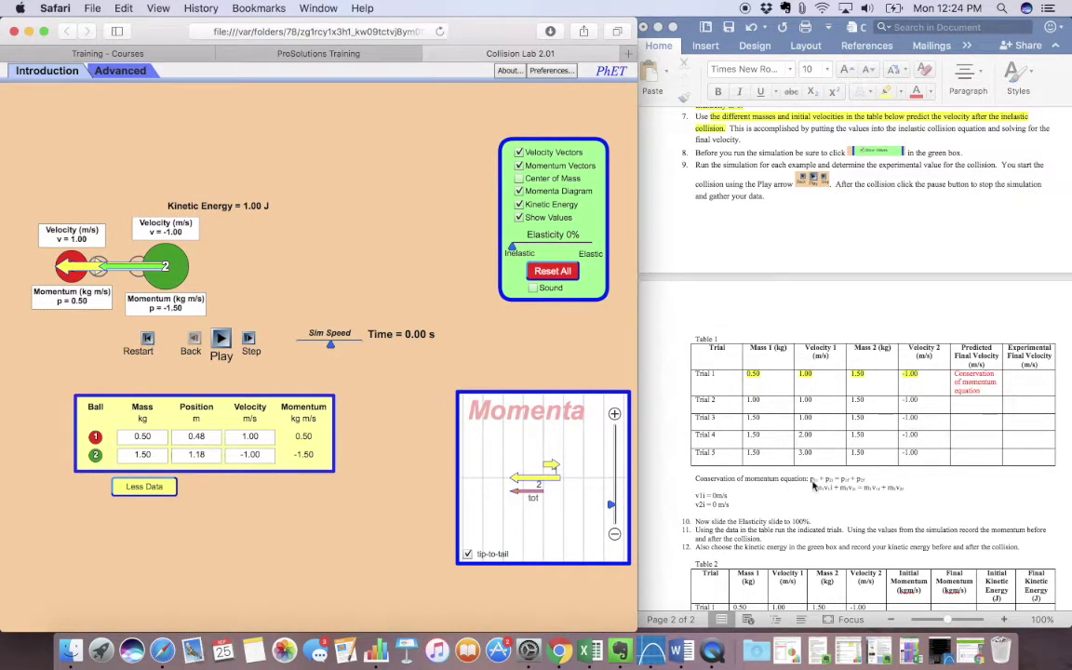
# - Set v1i to 1.0 m/s and v2i to -1.0 m/s in the handout, and start a "vf1 =" line below them
pyautogui.click(663, 471)
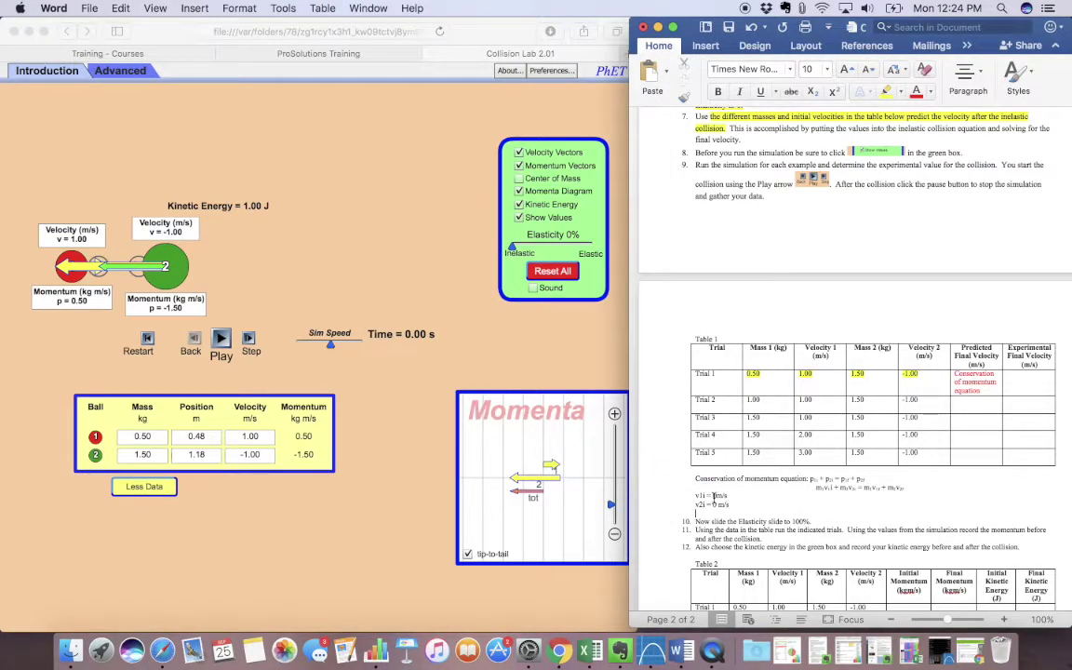
pyautogui.doubleClick(716, 496)
pyautogui.write('1.0')
pyautogui.moveTo(712, 505); pyautogui.dragTo(717, 505)
pyautogui.write('-1.0')
pyautogui.click(737, 504)
pyautogui.press('Return')
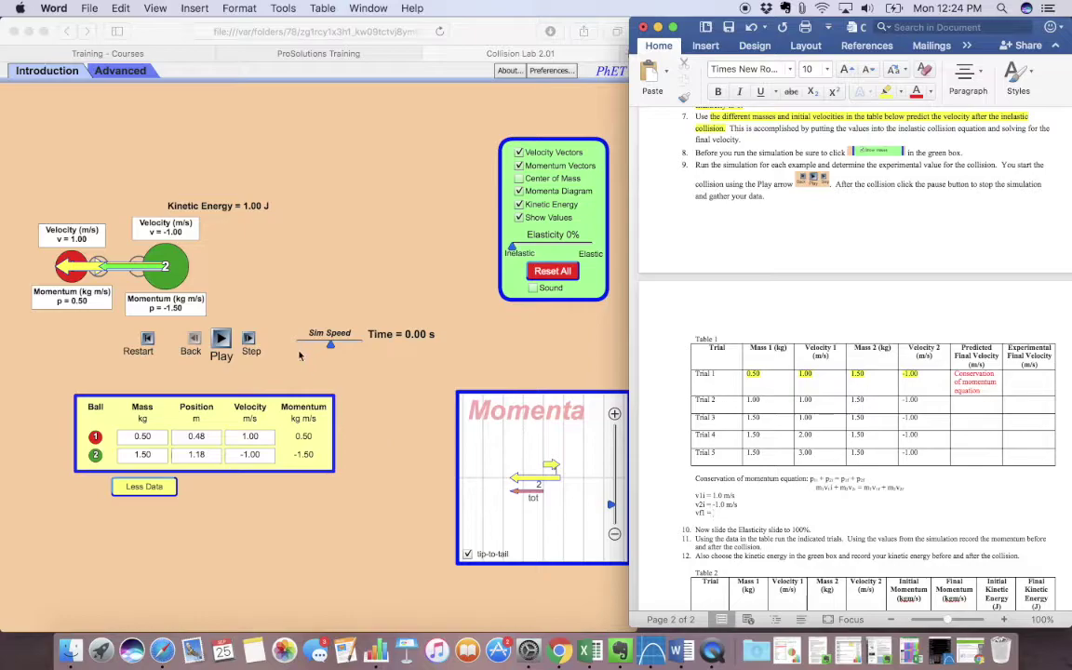
# - Run the Trial 1 collision, pause it after impact, and separate the balls by moving ball 2 to position 1.78 m
pyautogui.click(222, 341)
pyautogui.click(222, 341)
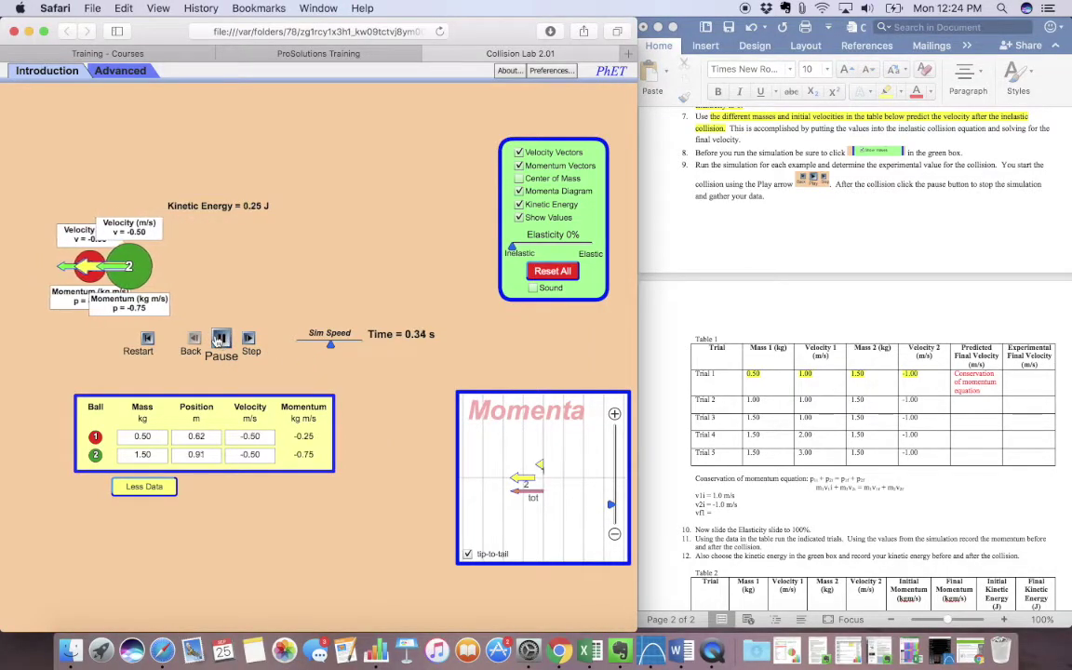
pyautogui.click(130, 264)
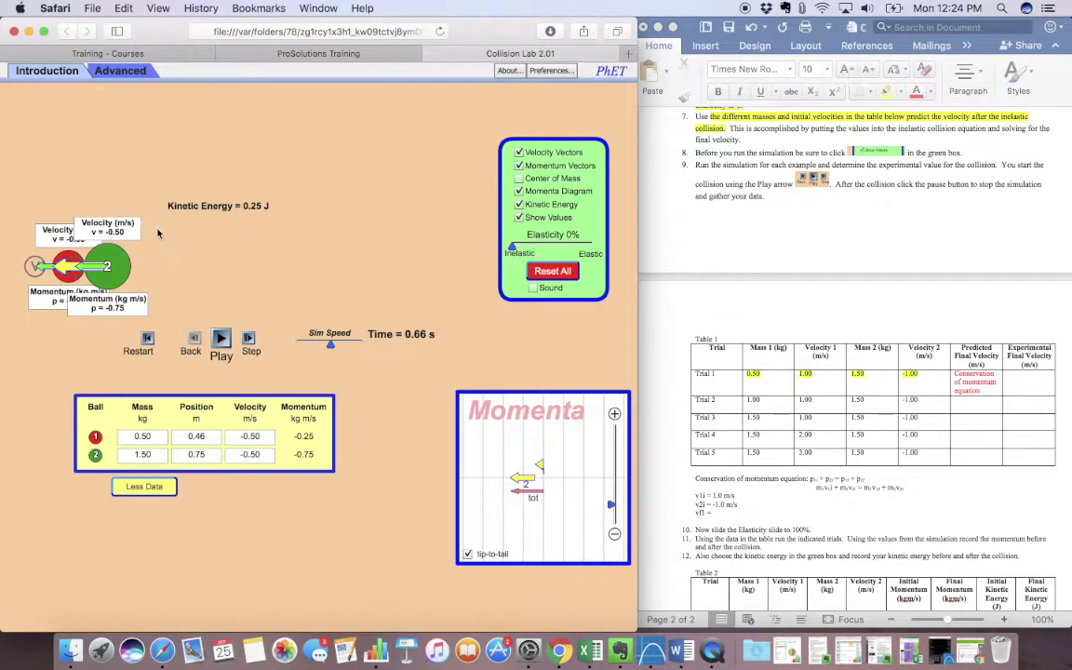
pyautogui.moveTo(130, 263); pyautogui.dragTo(262, 274)
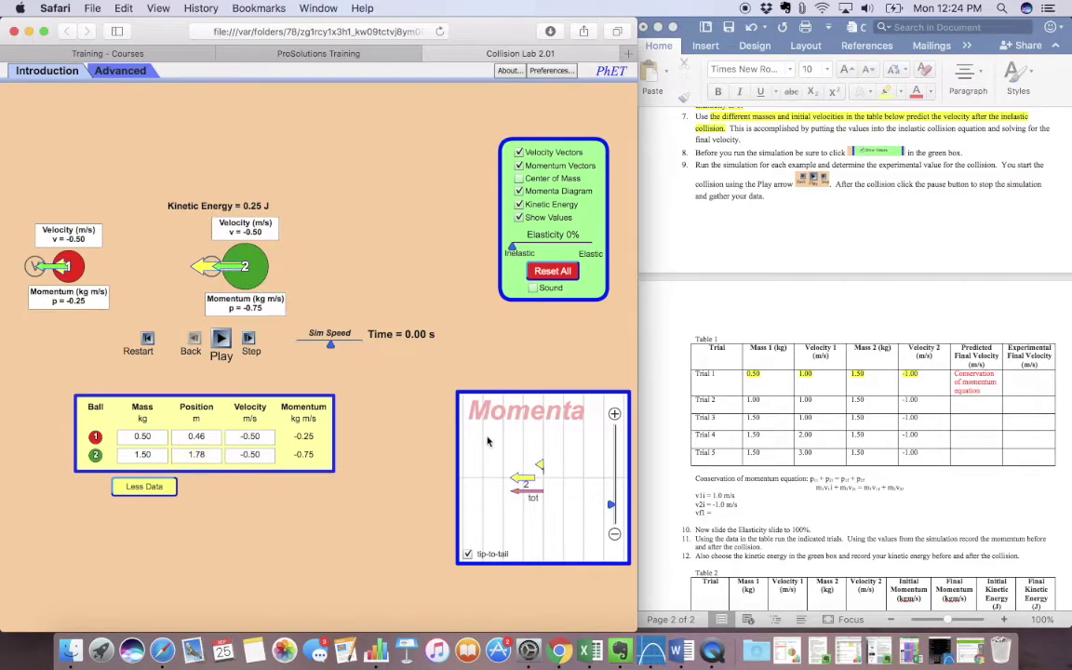
# - Complete the final velocity line as vf1 = v2f = -0.5 m/s and add p1f = -0.25 kg m/s and p2f = -0.75 kg m/s
pyautogui.click(718, 513)
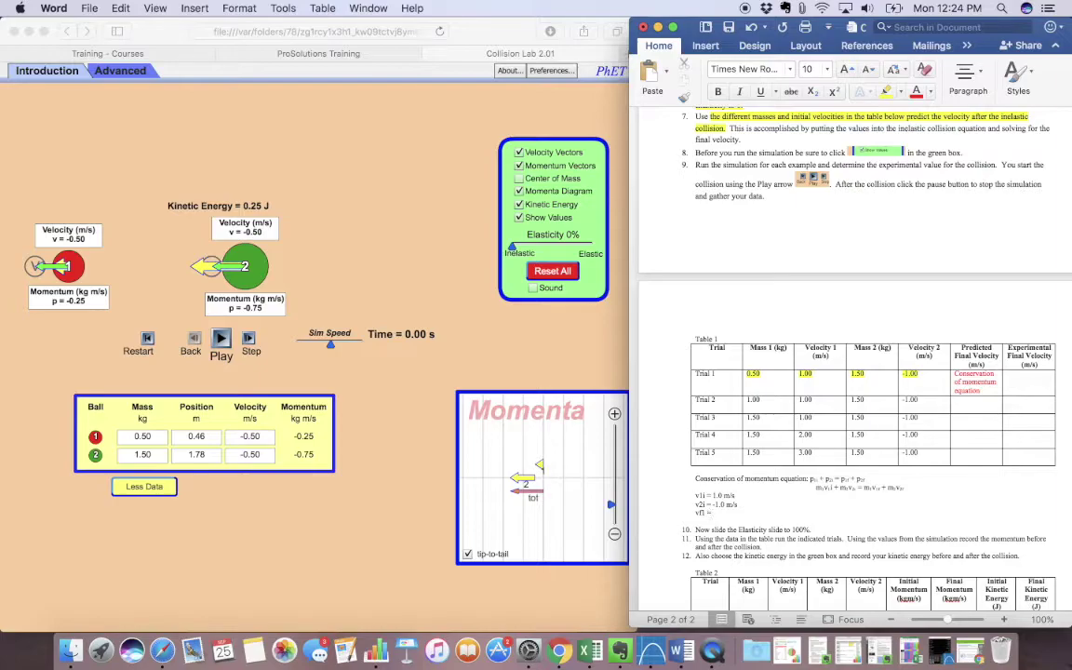
pyautogui.write('v2f = -0.5 m/s')
pyautogui.press('Return')
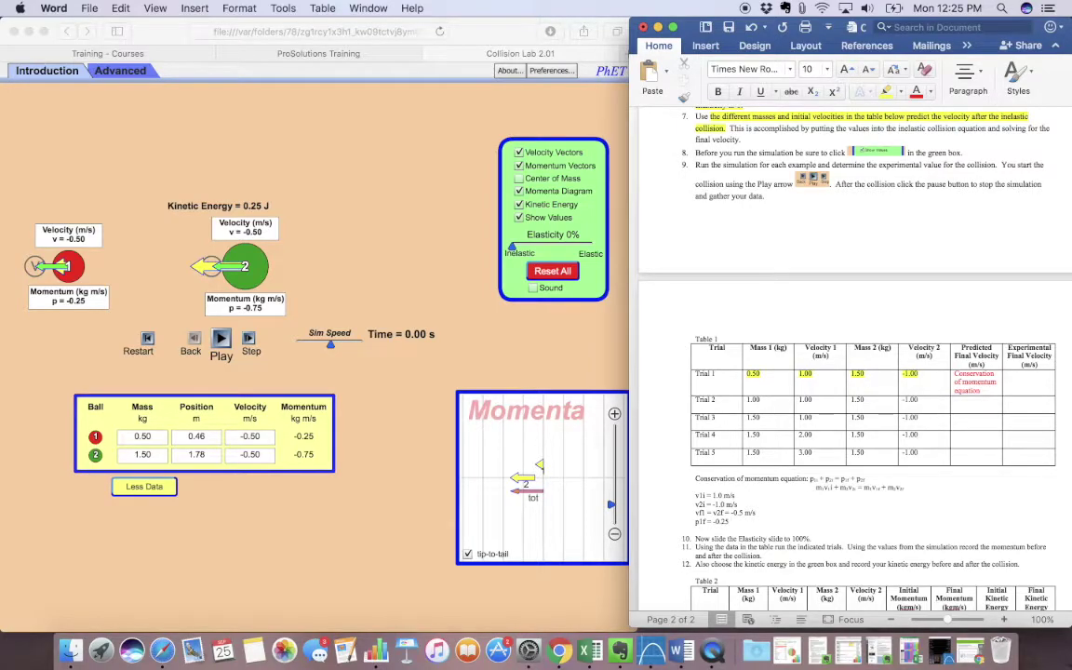
pyautogui.write('g m/s')
pyautogui.press('Return')
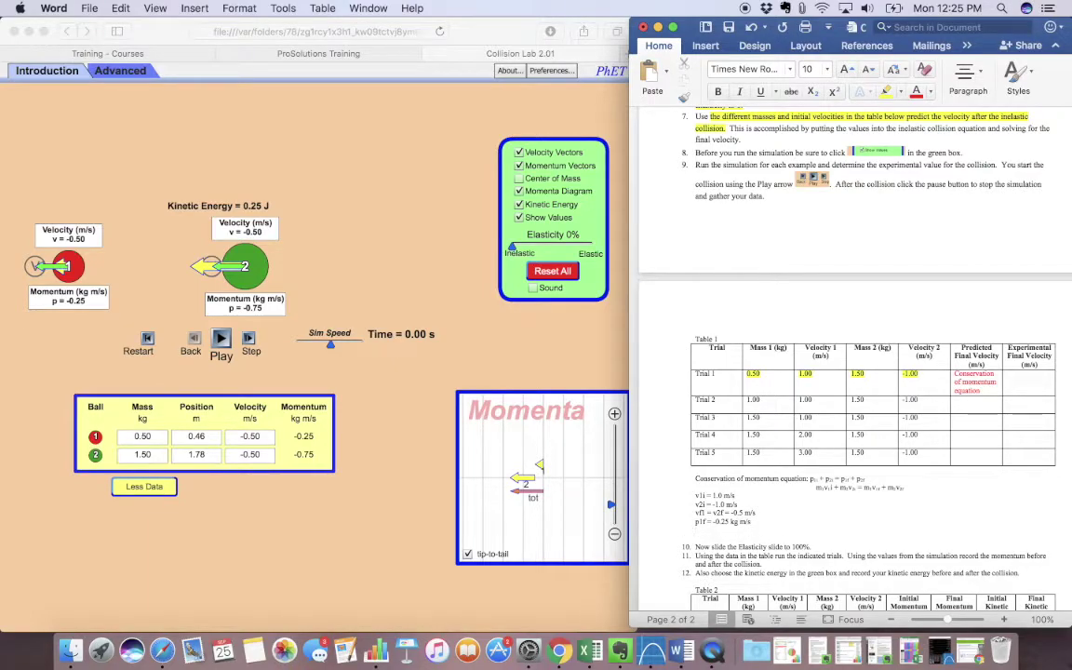
pyautogui.write('p')
pyautogui.write('2f = -0.75 kg m/s')
# - Format the leading indices of the five velocity and momentum value lines as subscripts
pyautogui.click(703, 523)
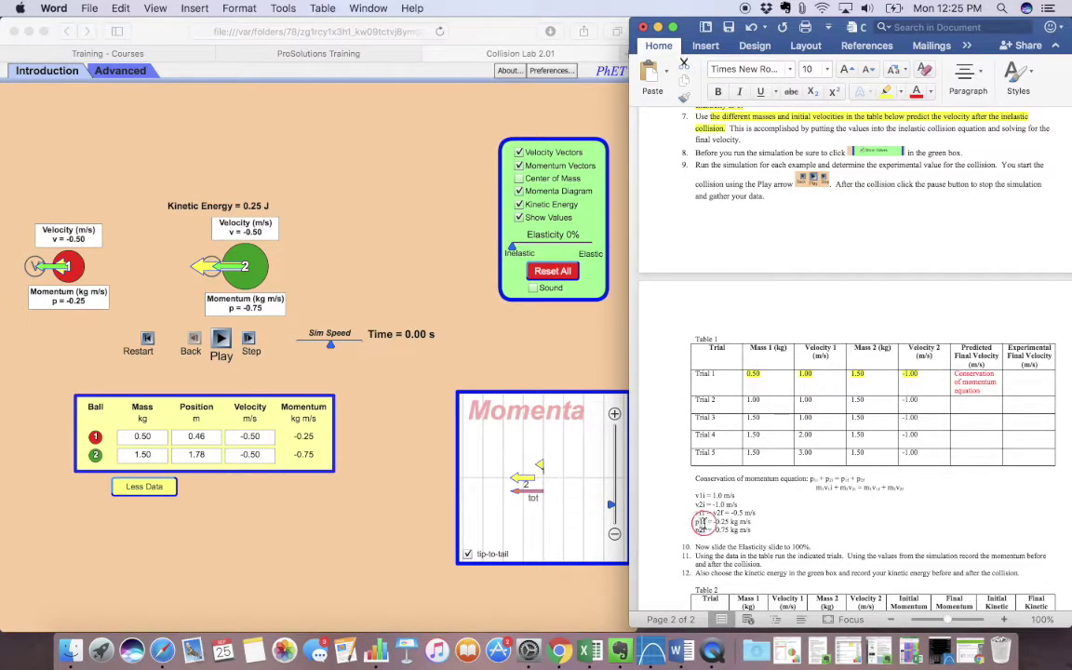
pyautogui.click(702, 513)
pyautogui.moveTo(703, 510); pyautogui.dragTo(699, 504)
pyautogui.moveTo(698, 496); pyautogui.dragTo(703, 496)
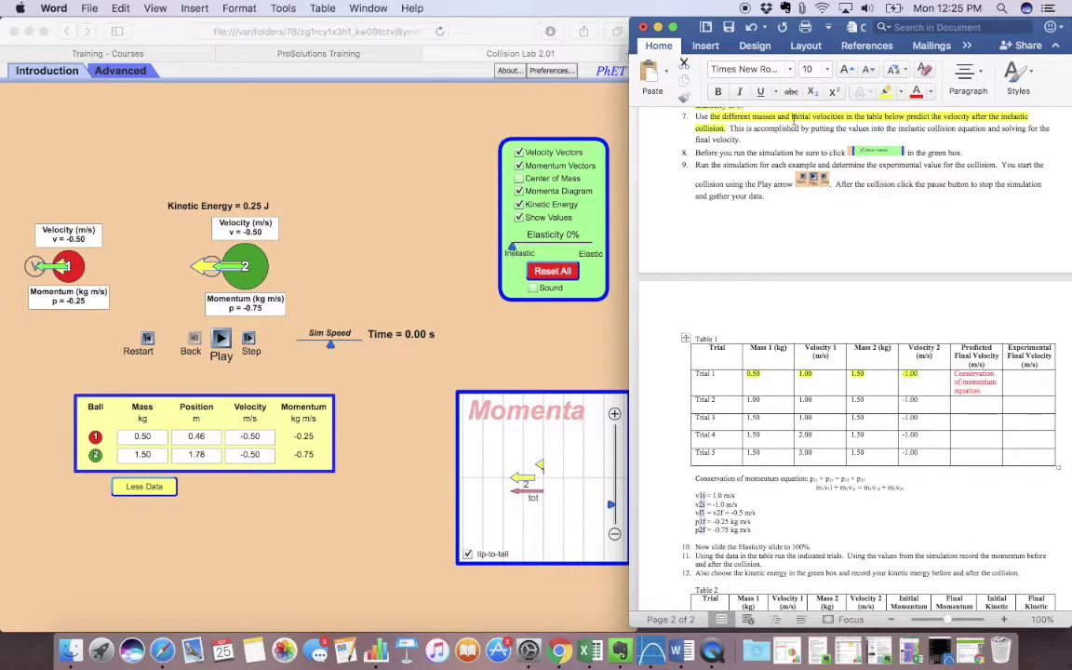
pyautogui.click(812, 91)
# - Enter -0.50 m/s in Trial 1's Experimental Final Velocity cell and color it red
pyautogui.click(1016, 379)
pyautogui.write('-0.50')
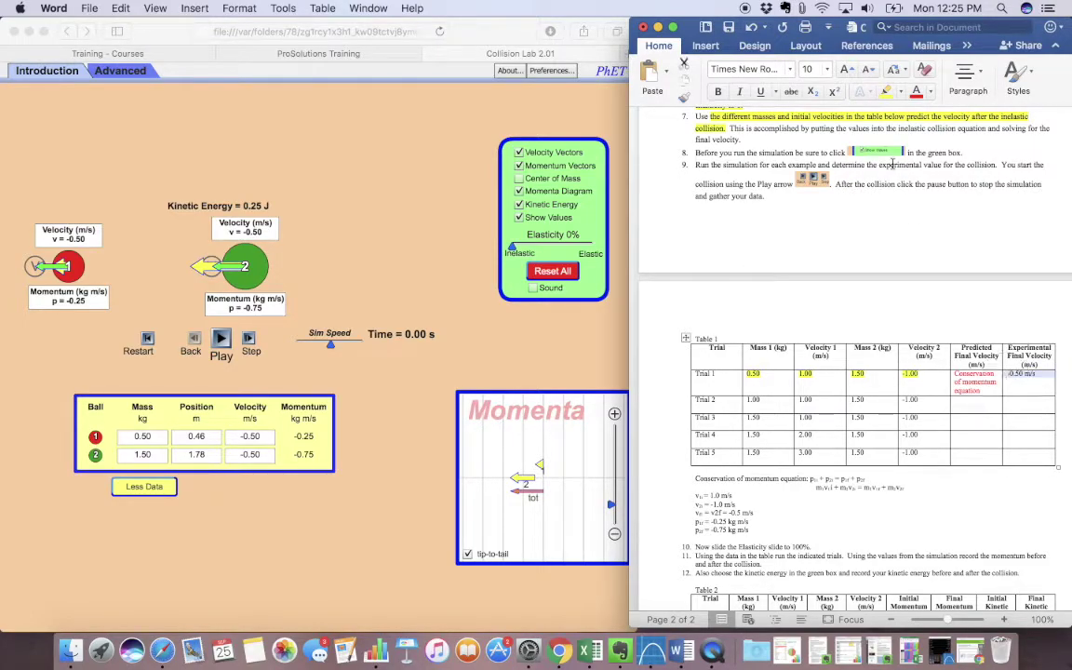
pyautogui.click(975, 402)
# - Copy "Conservation of momentum equation" from Trial 1 into the Predicted Final Velocity cells of Trials 2 through 5
pyautogui.moveTo(983, 392); pyautogui.dragTo(952, 377)
pyautogui.press('super+c')
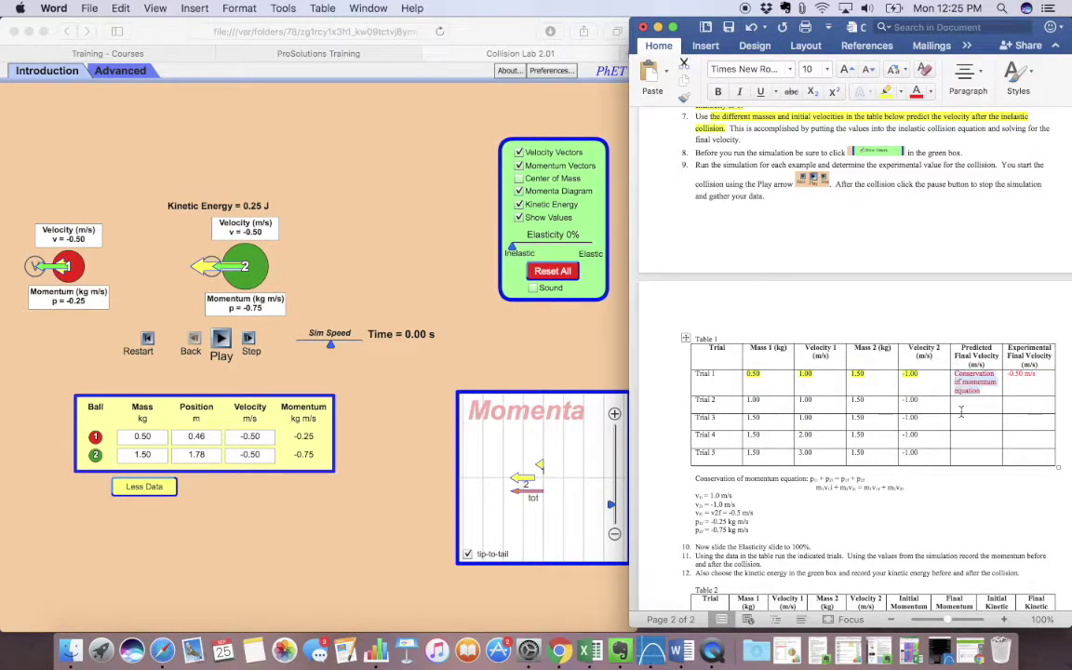
pyautogui.click(964, 408)
pyautogui.press('super+v')
pyautogui.click(964, 431)
pyautogui.press('super+v')
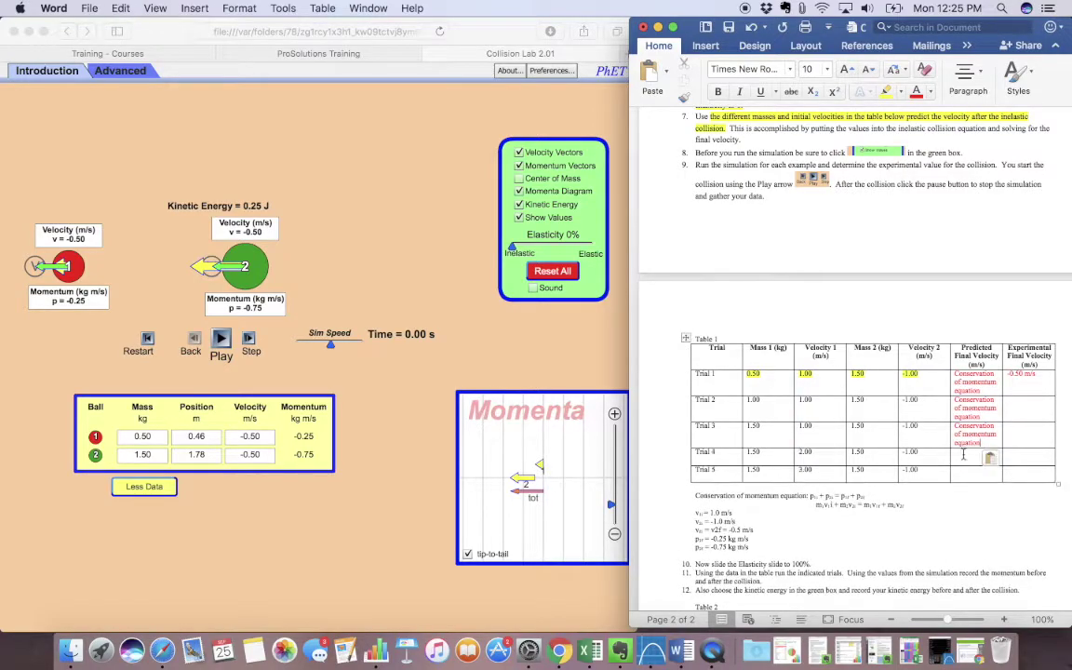
pyautogui.click(962, 456)
pyautogui.press('super+v')
pyautogui.click(964, 480)
pyautogui.press('super+v')
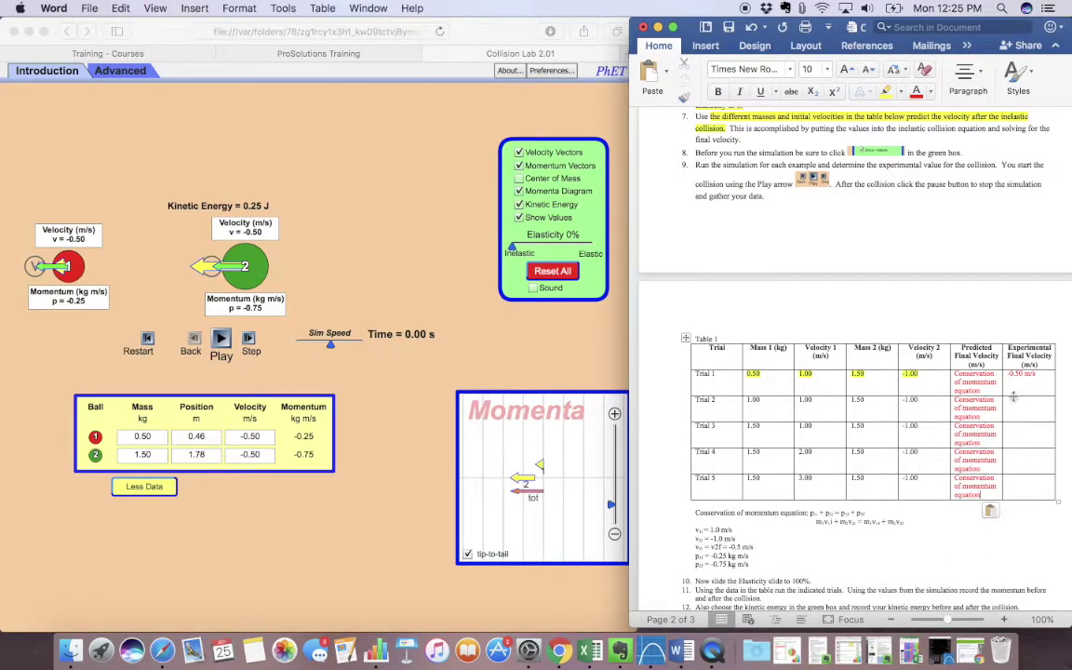
pyautogui.click(1020, 414)
pyautogui.click(1021, 484)
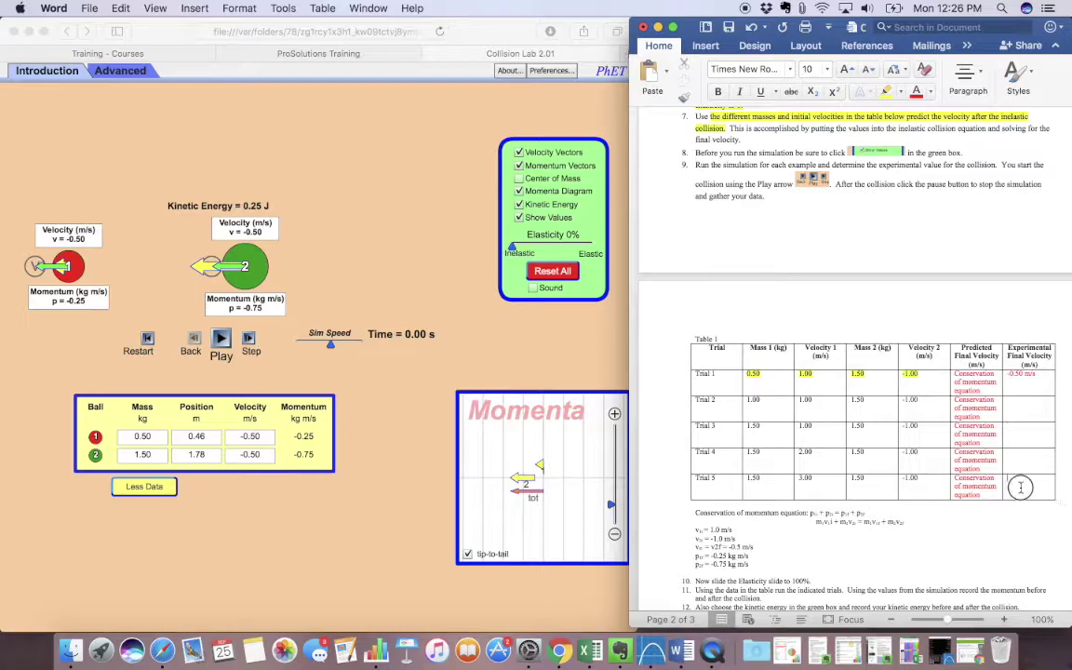
pyautogui.click(82, 217)
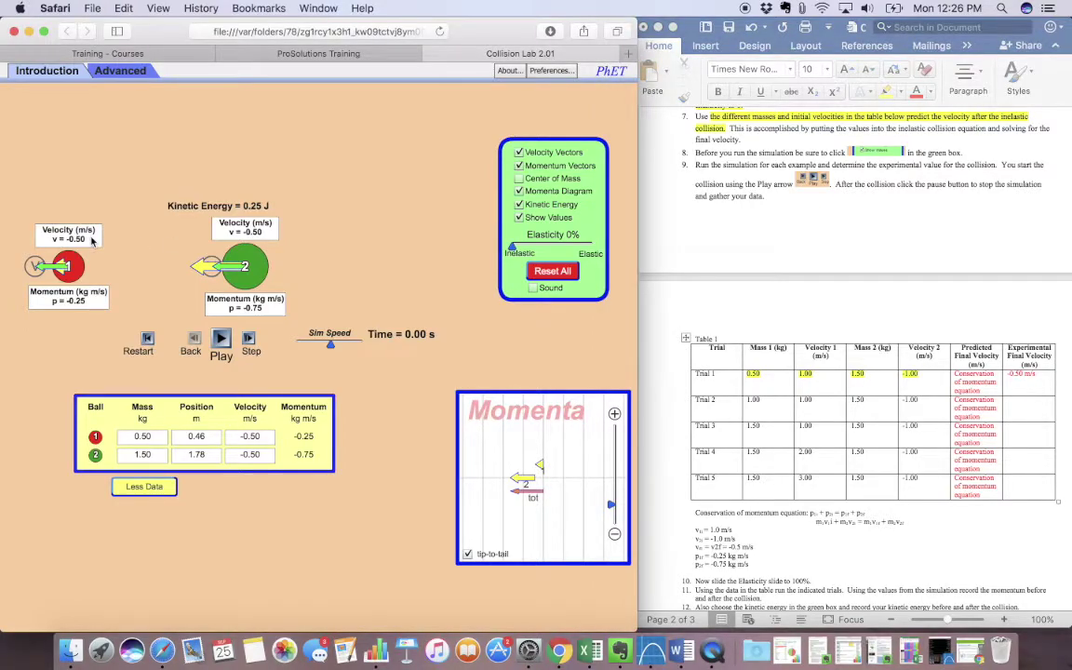
# - Color the momentum equations and the velocity and momentum value lines below Table 1 red
pyautogui.scroll(-5, 707, 428)
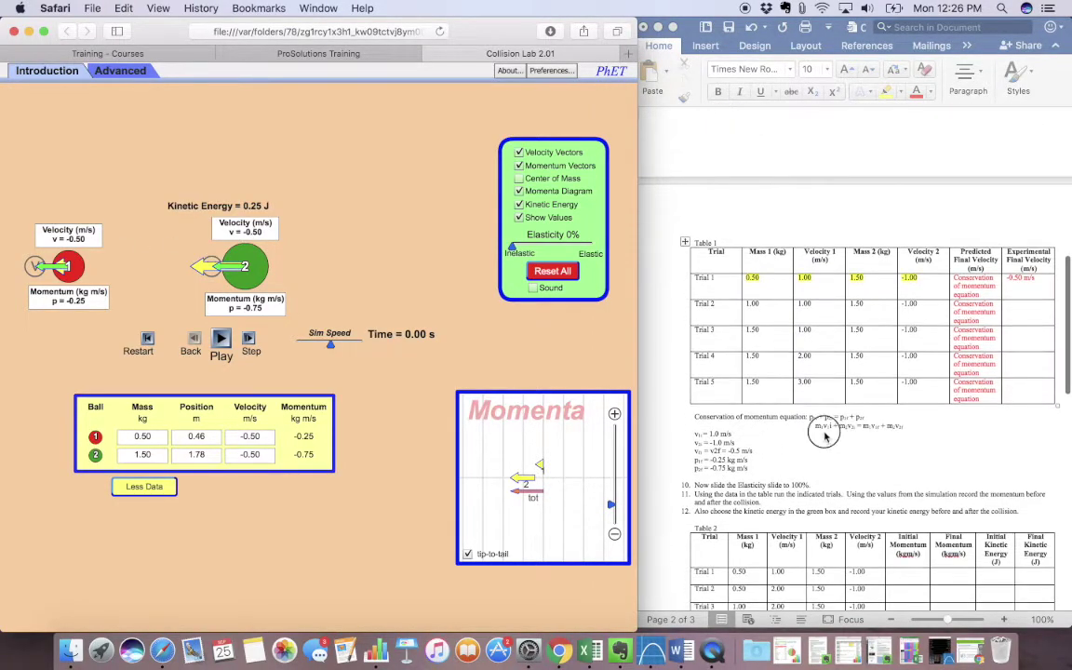
pyautogui.click(809, 417)
pyautogui.moveTo(696, 419); pyautogui.dragTo(778, 470)
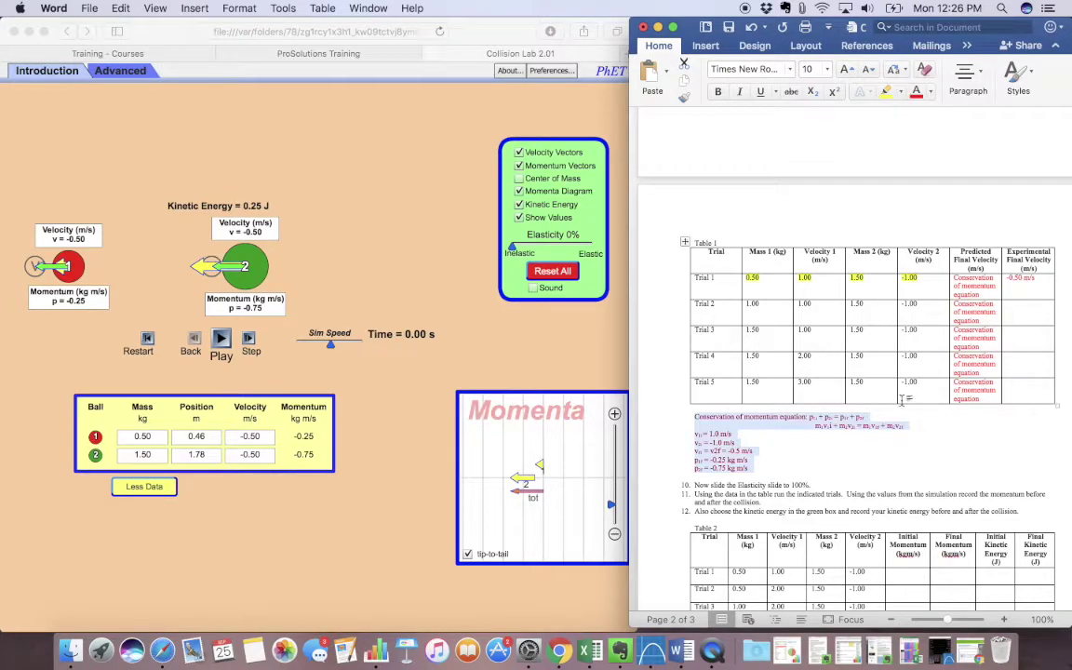
pyautogui.click(880, 454)
# - Switch to the collision simulation in Safari and set its elasticity to 100%
pyautogui.click(516, 251)
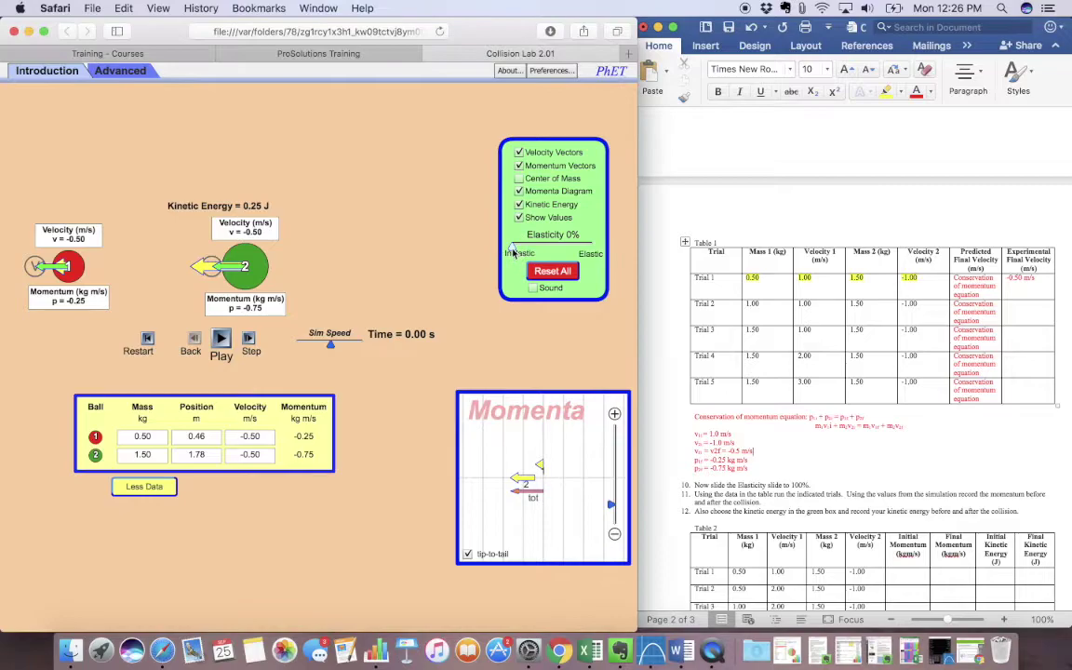
pyautogui.moveTo(516, 251); pyautogui.dragTo(590, 246)
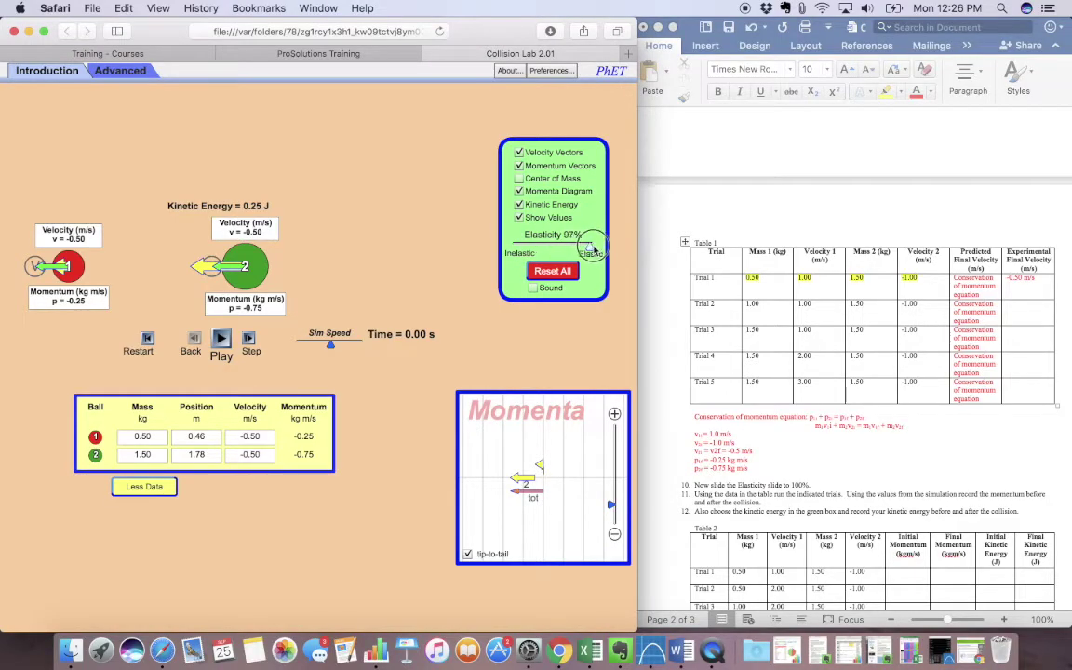
# - In the Word handout, highlight the Trial 1 row of Table 2 from the trial label through Velocity 2 in yellow
pyautogui.click(847, 445)
pyautogui.scroll(-5, 847, 444)
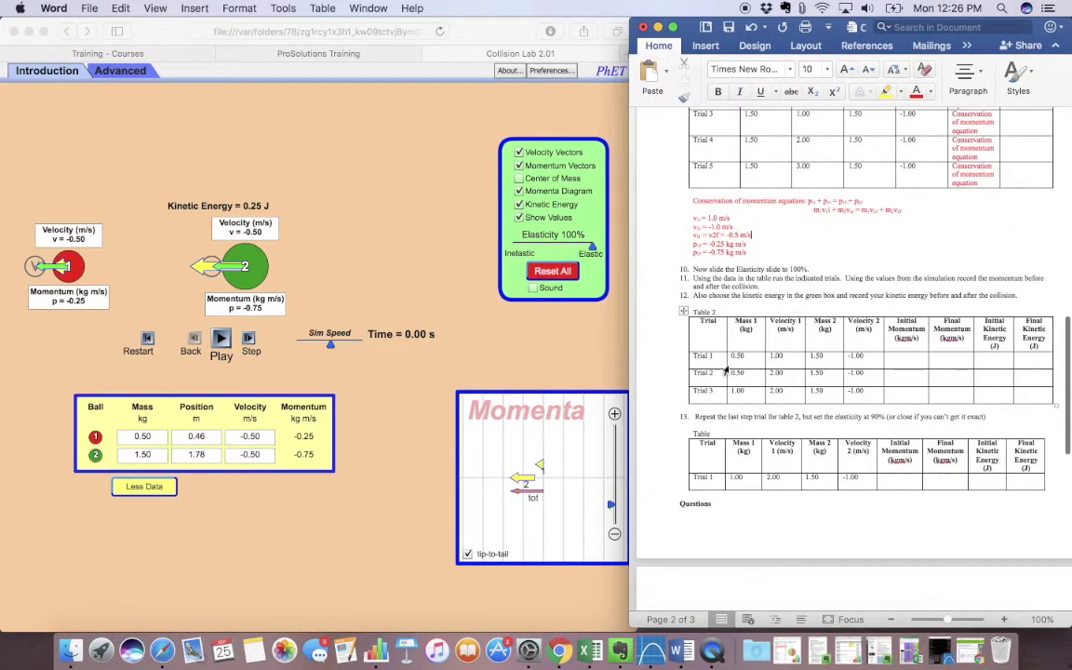
pyautogui.click(694, 357)
pyautogui.moveTo(695, 361); pyautogui.dragTo(854, 356)
pyautogui.click(885, 91)
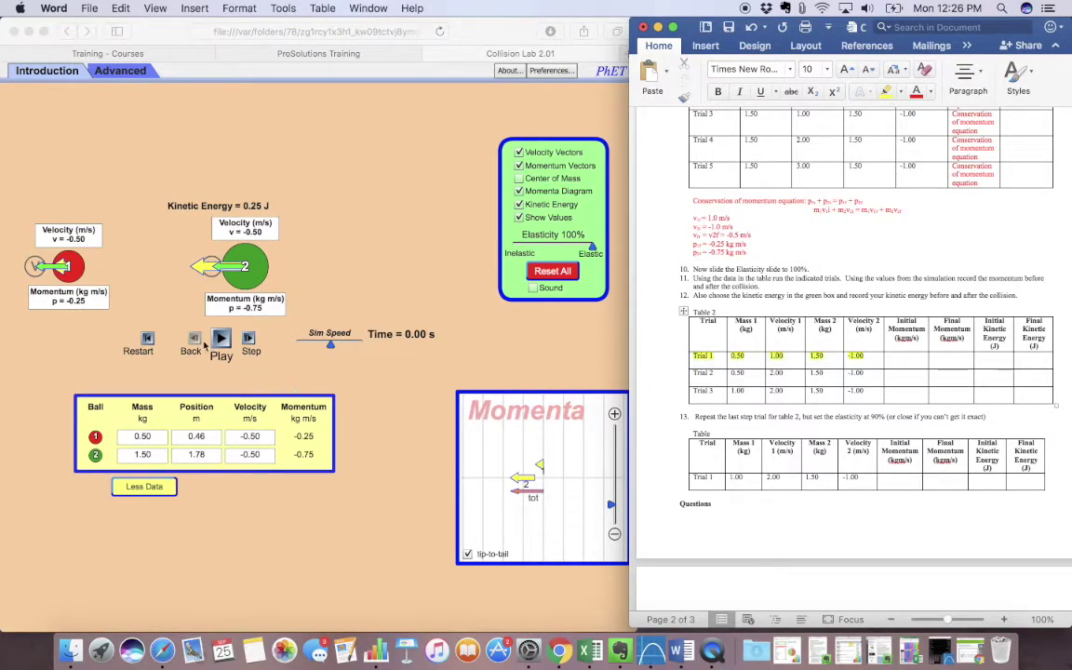
# - Restart the simulation in Safari and set ball 1's position to 1 m
pyautogui.click(149, 338)
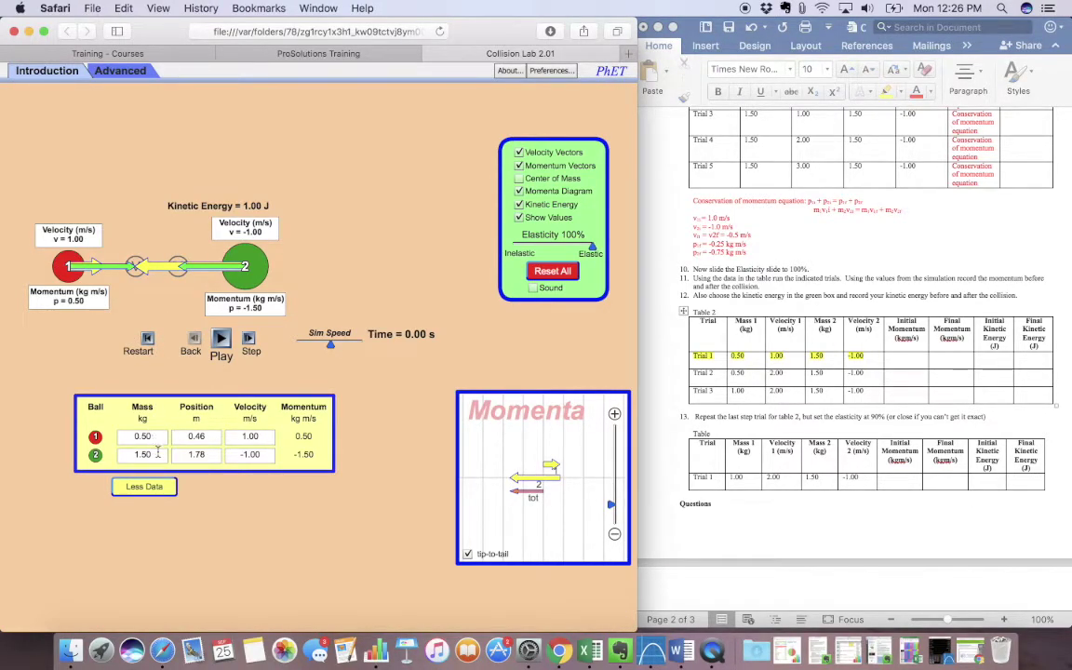
pyautogui.doubleClick(205, 434)
pyautogui.write('0')
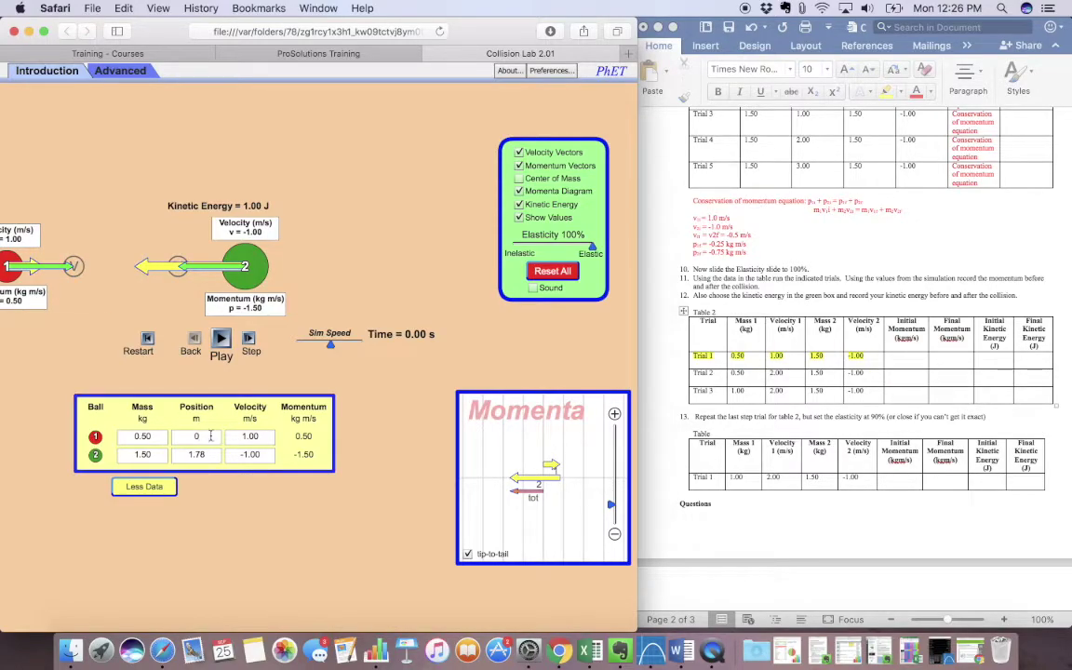
pyautogui.press('BackSpace')
pyautogui.write('1')
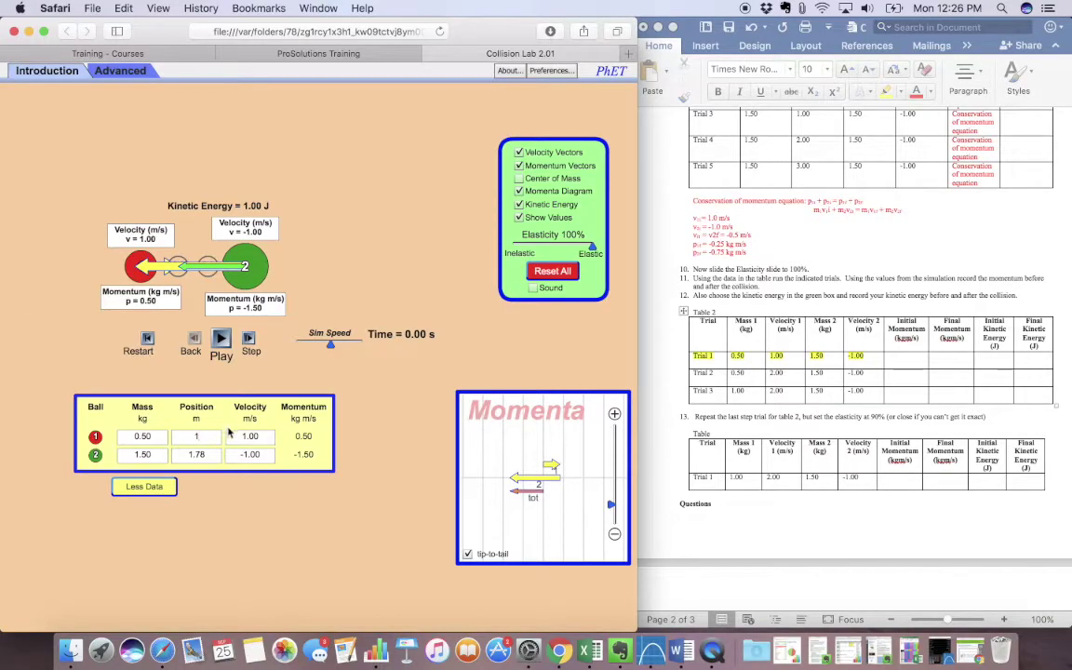
pyautogui.moveTo(239, 436); pyautogui.dragTo(269, 438)
# - Reset the whole simulation, then display the full ball data, the momentum vectors and the numeric values
pyautogui.click(551, 269)
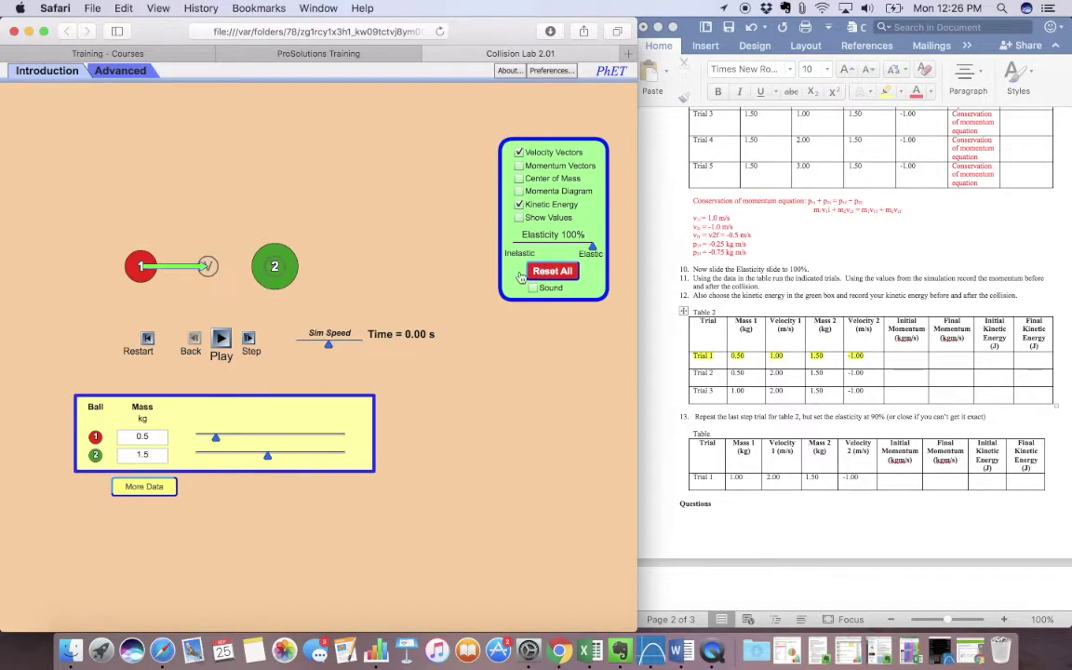
pyautogui.click(146, 500)
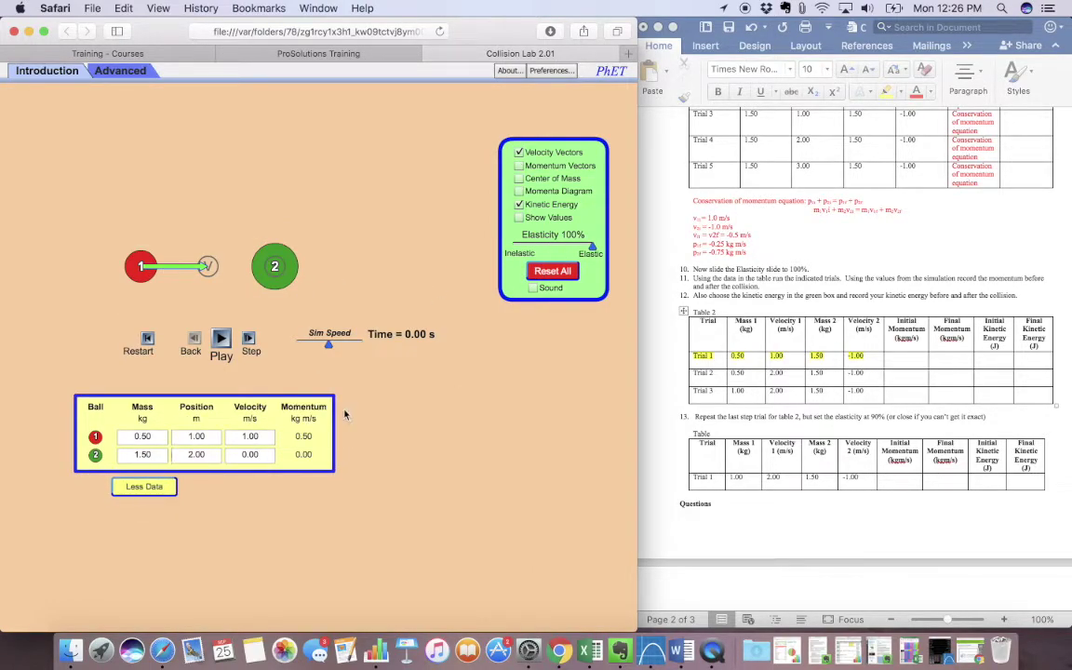
pyautogui.click(519, 167)
pyautogui.click(520, 218)
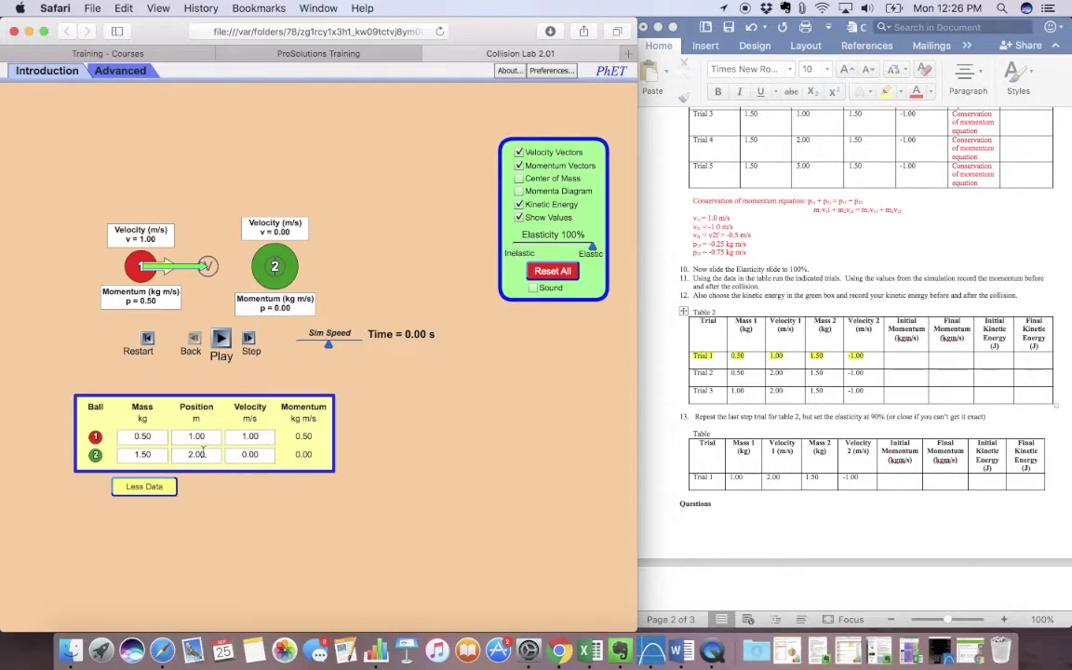
# - Set ball 2's velocity to -1 m/s
pyautogui.doubleClick(260, 455)
pyautogui.write('-1')
pyautogui.press('Return')
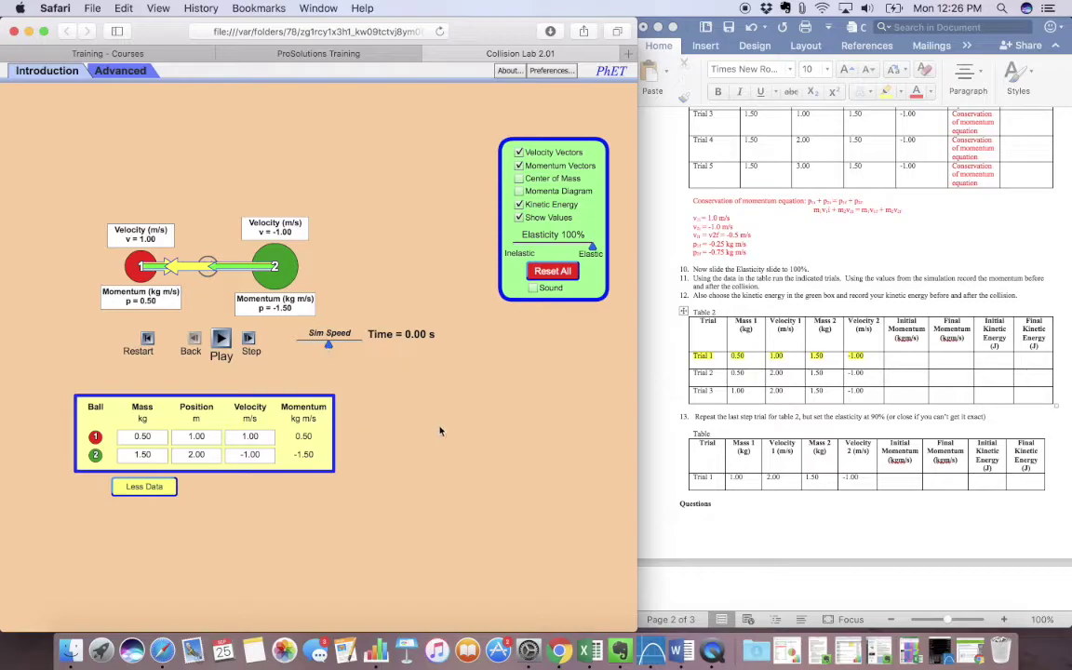
# - In the Word handout, enter P1i = 0.5 and P2i = -1.50 on two lines in Table 2's Trial 1 Initial Momentum cell
pyautogui.click(901, 360)
pyautogui.click(901, 359)
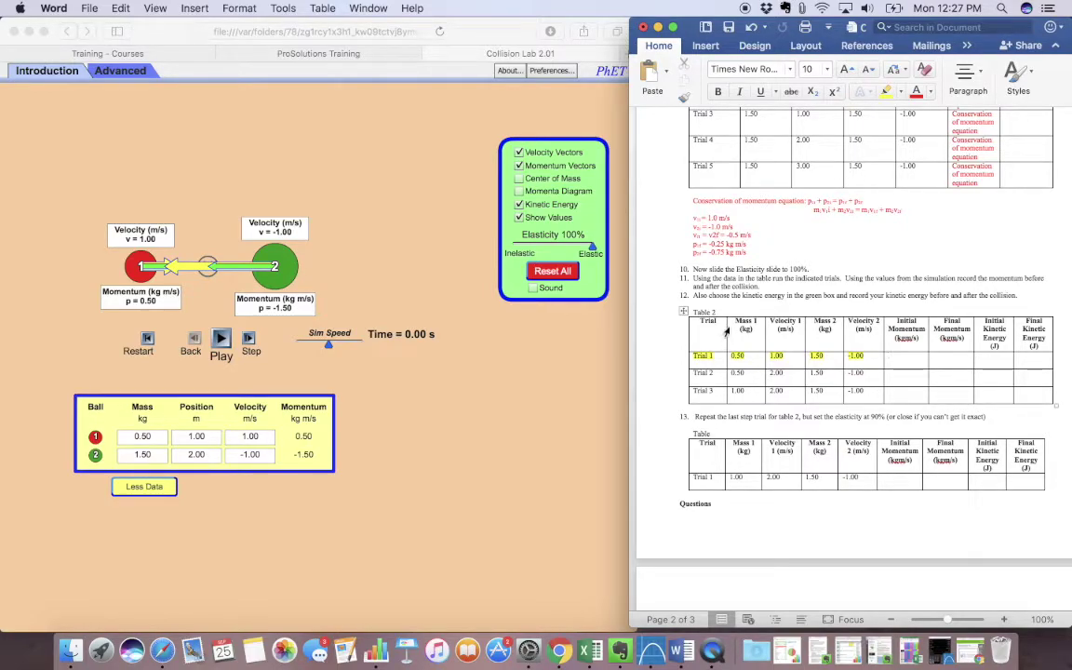
pyautogui.write('-1')
pyautogui.write('i')
pyautogui.press('Return')
pyautogui.write('P2i = 0')
pyautogui.click(904, 356)
pyautogui.write('0.5')
pyautogui.write('=')
pyautogui.click(912, 363)
pyautogui.write('-1')
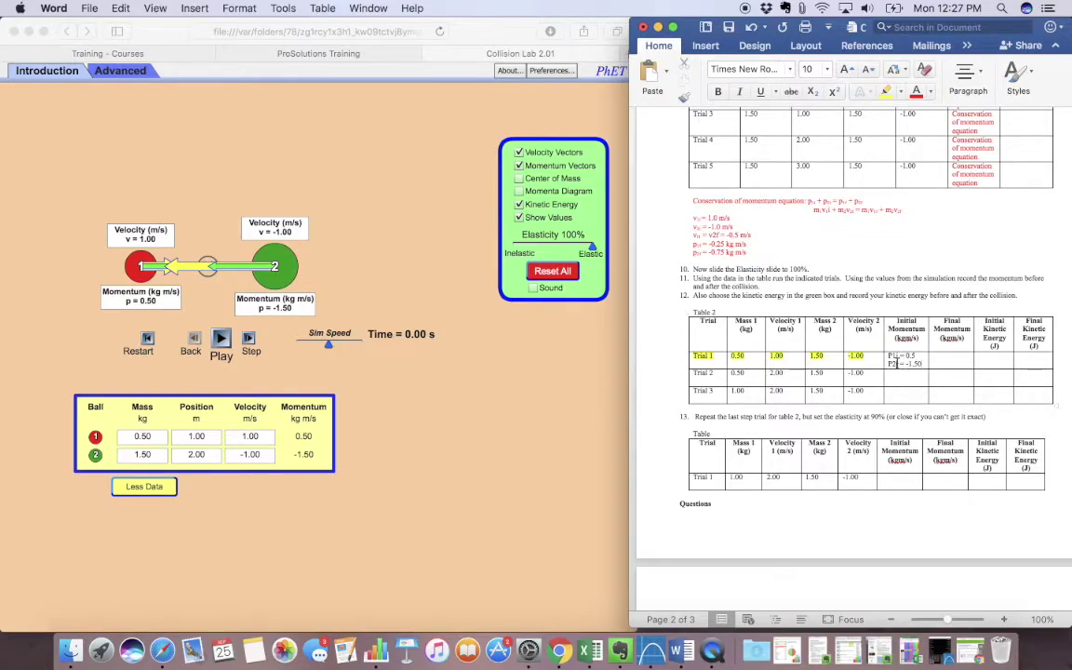
# - Format the 1i and 2i indices in the Initial Momentum cell as subscripts and make both P letters lowercase
pyautogui.click(896, 363)
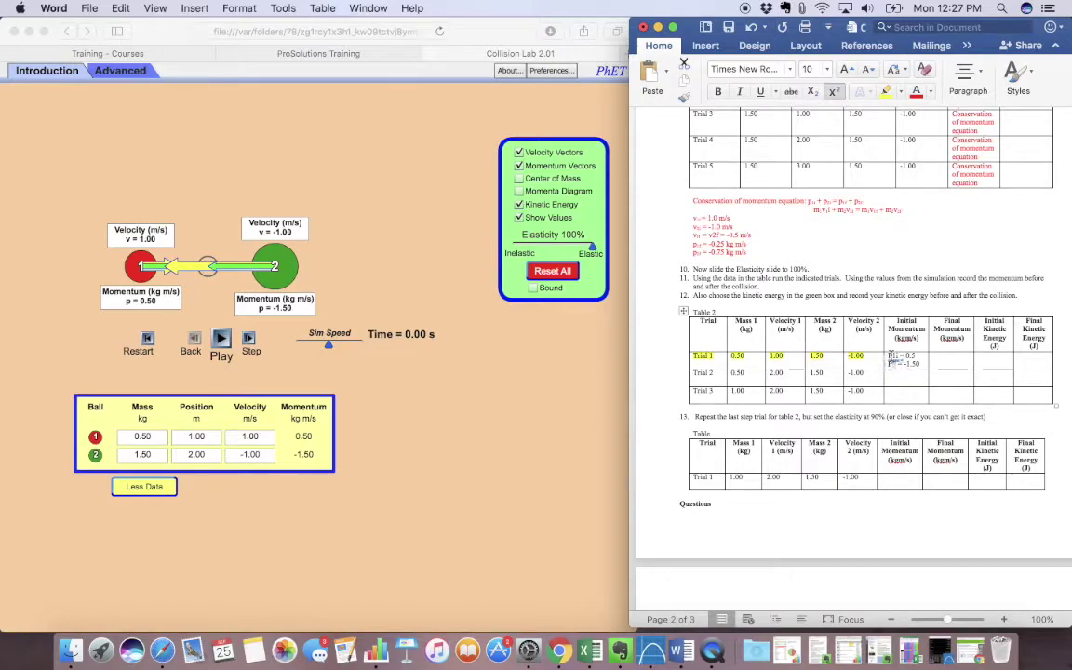
pyautogui.click(812, 91)
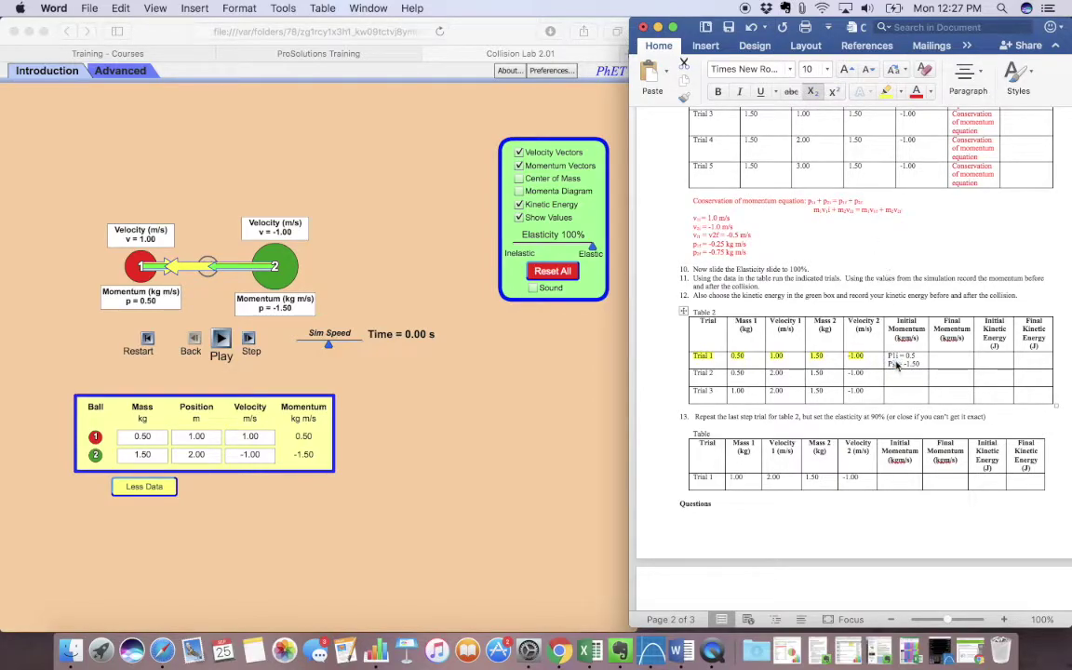
pyautogui.moveTo(891, 357); pyautogui.dragTo(899, 358)
pyautogui.moveTo(890, 354); pyautogui.dragTo(891, 358)
pyautogui.click(891, 361)
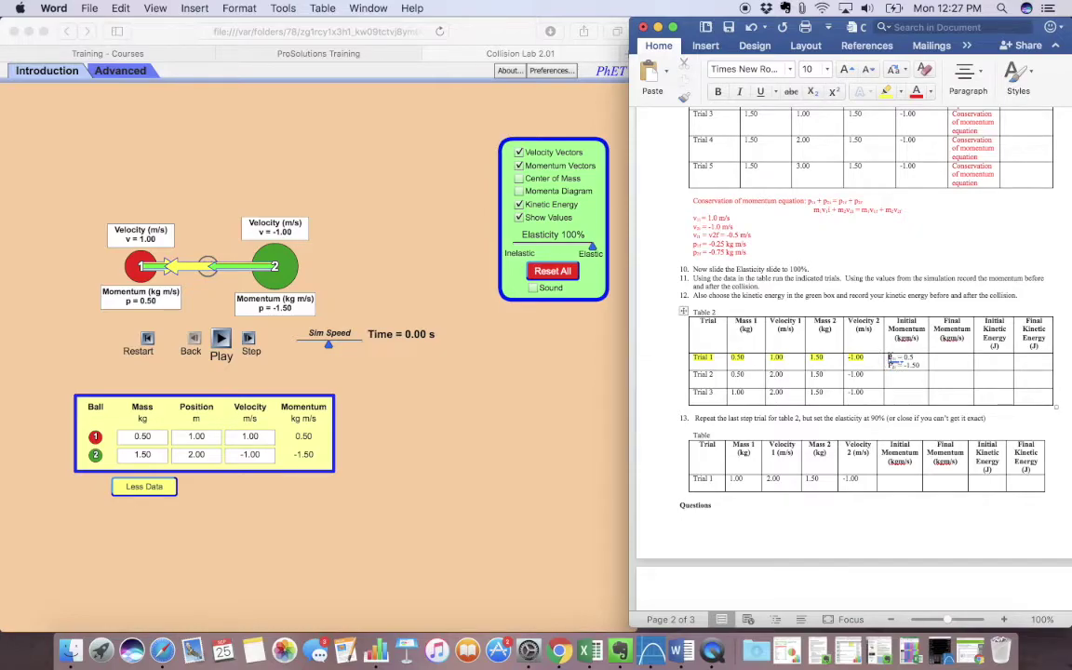
pyautogui.click(889, 359)
pyautogui.click(890, 364)
# - Run the elastic collision in the Safari simulation and pause it after the balls have separated
pyautogui.click(248, 300)
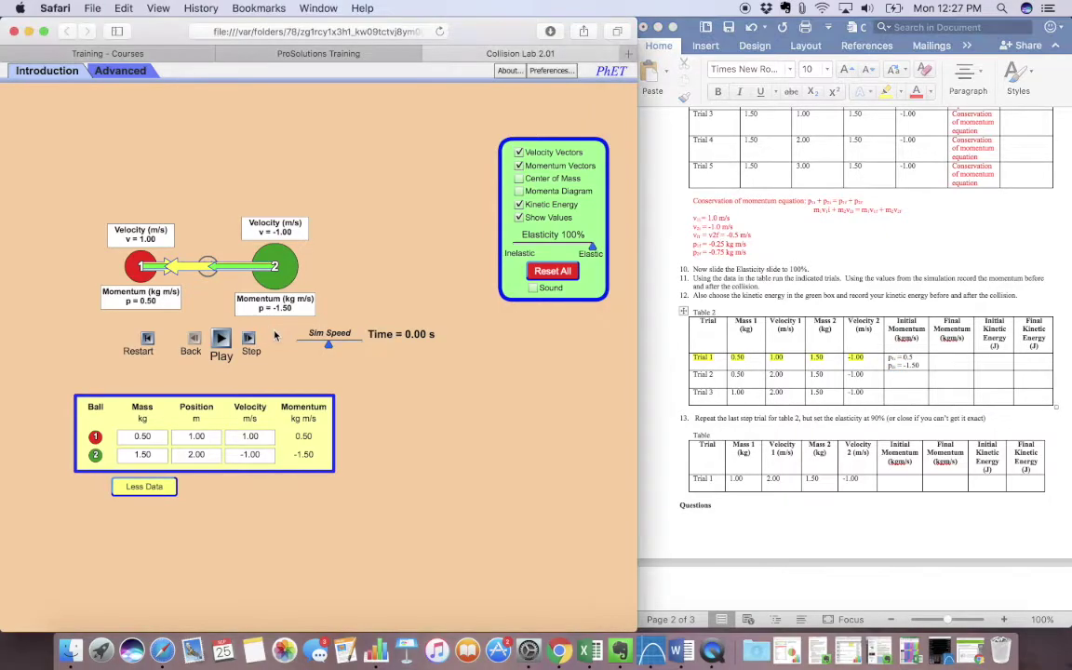
pyautogui.click(221, 339)
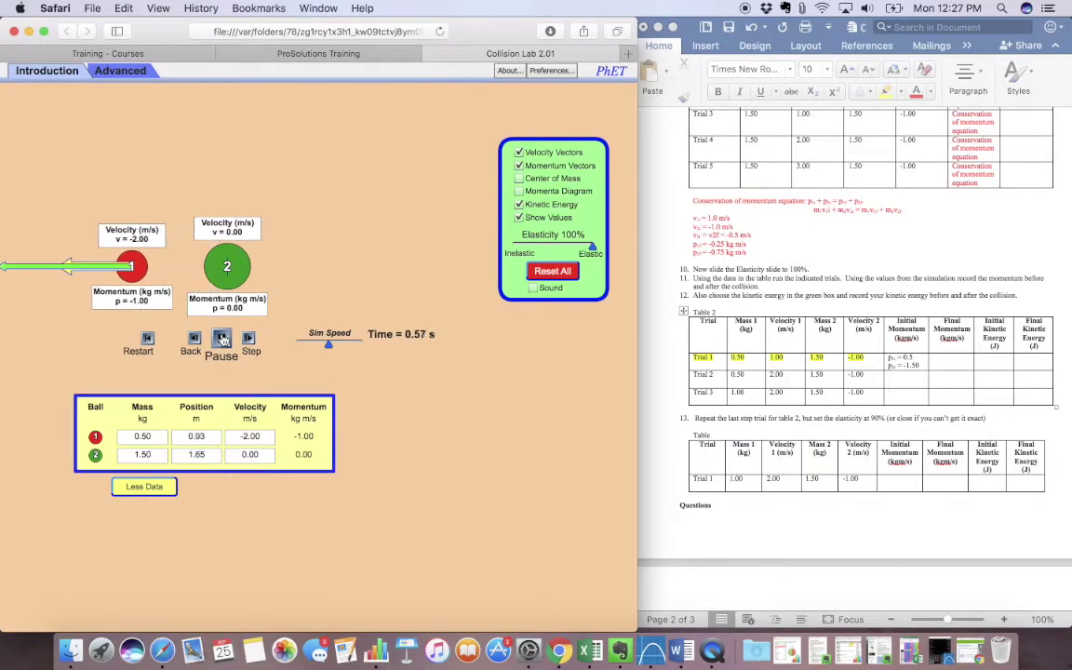
pyautogui.click(222, 339)
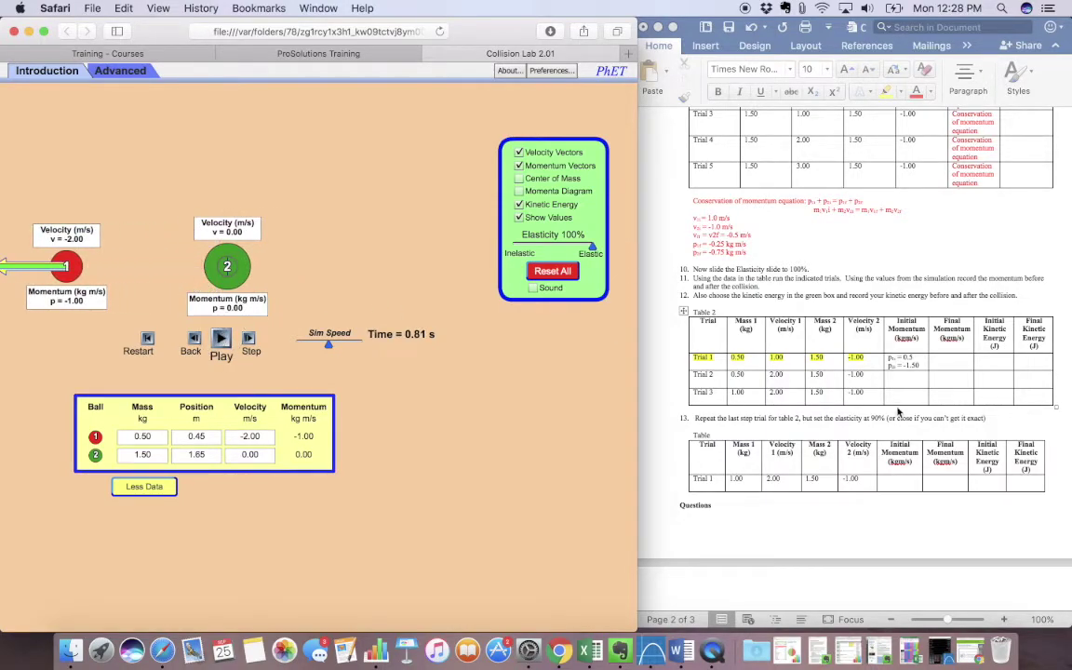
# - In the Word handout, copy both Initial Momentum lines of Table 2's Trial 1 into its Final Momentum cell
pyautogui.click(945, 366)
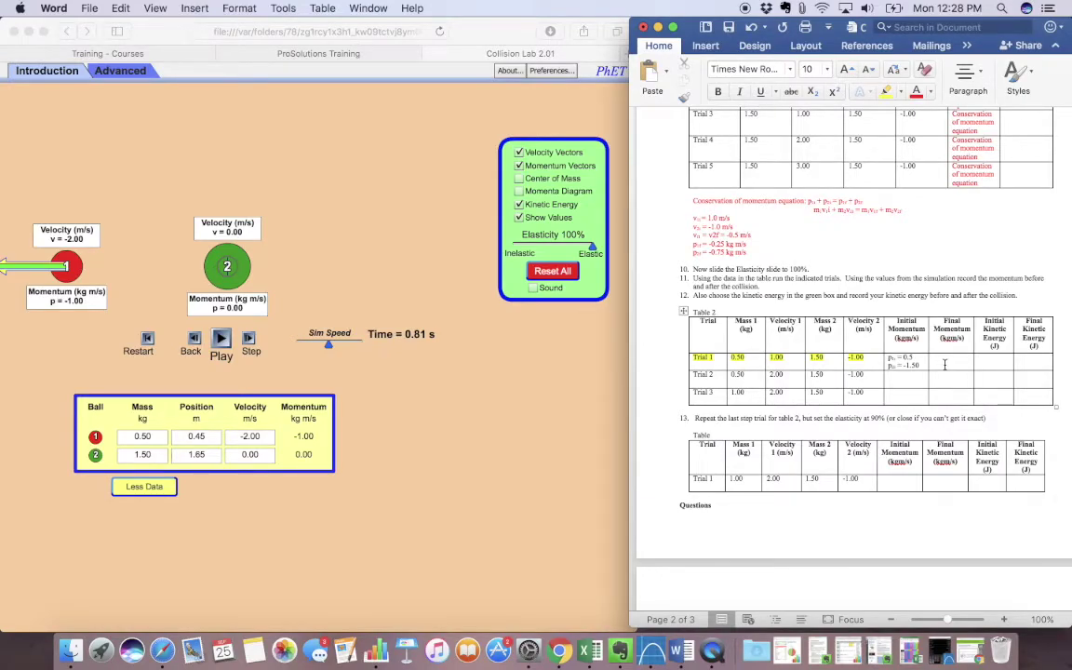
pyautogui.moveTo(922, 365); pyautogui.dragTo(888, 359)
pyautogui.press('super+c')
pyautogui.click(933, 363)
pyautogui.press('super+v')
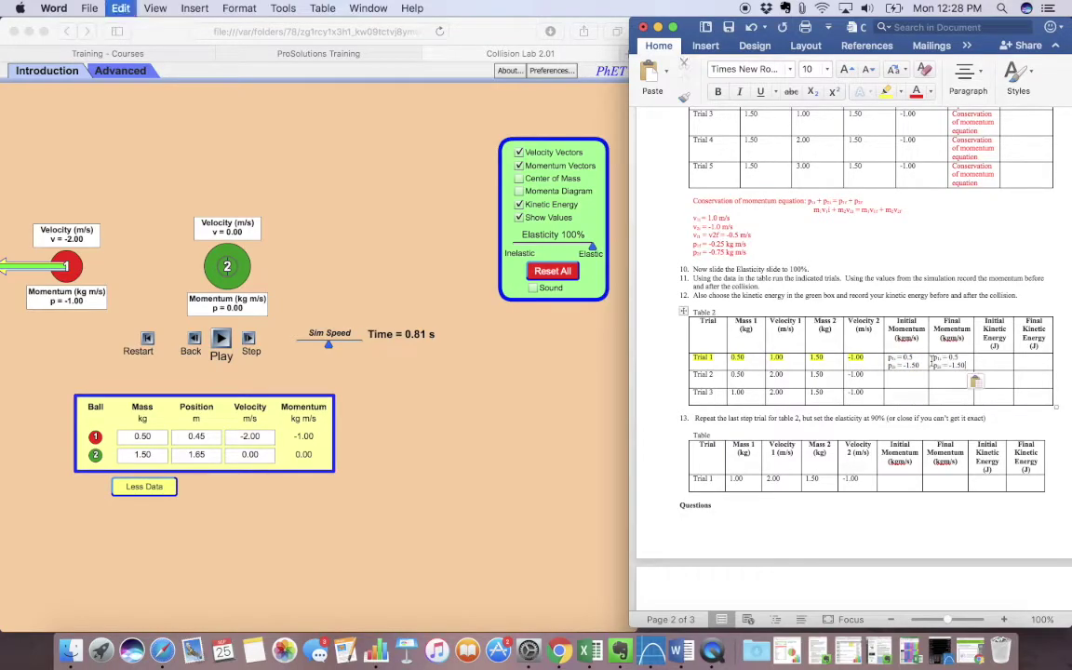
# - Color the Initial and Final Momentum entries of Table 2's Trial 1 red
pyautogui.click(889, 360)
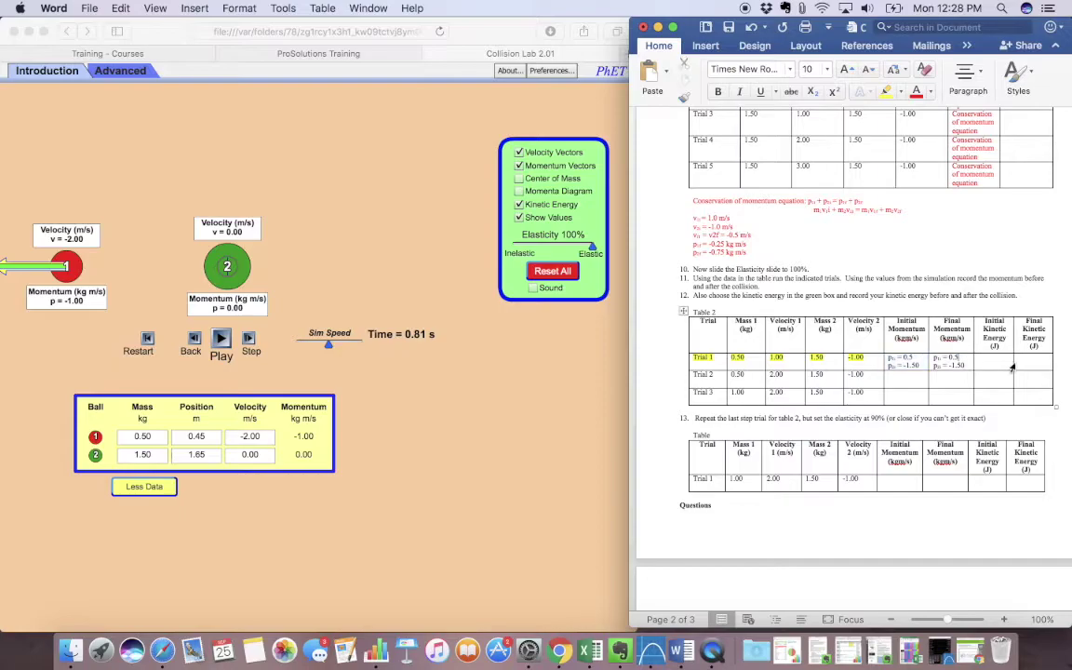
pyautogui.moveTo(1031, 364); pyautogui.dragTo(958, 356)
pyautogui.click(958, 361)
# - Change the Final Momentum values of Table 2's Trial 1 to -1.0 for ball 1 and 0 for ball 2
pyautogui.press('BackSpace')
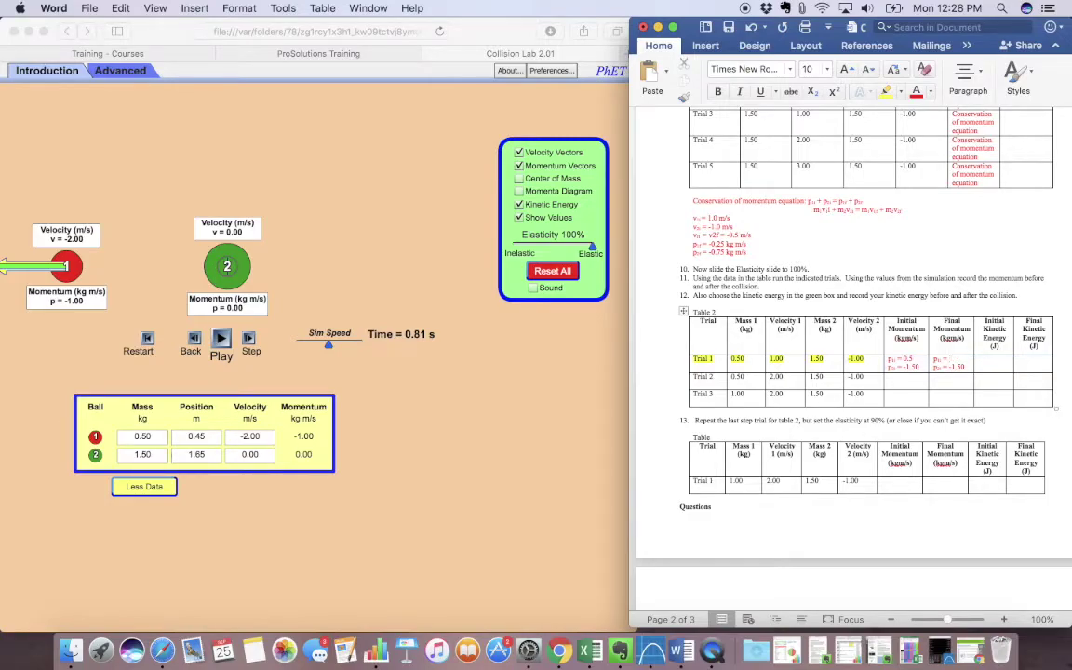
pyautogui.write('-')
pyautogui.click(966, 366)
pyautogui.press('BackSpace')
pyautogui.press('BackSpace')
pyautogui.press('BackSpace')
pyautogui.write('0')
# - Enter KE=.5mv2 in Table 2's Trial 1 Initial Kinetic Energy cell, with the exponent superscripted and no spaces around the equals sign
pyautogui.click(991, 359)
pyautogui.write('KE = .5mv2')
pyautogui.click(996, 367)
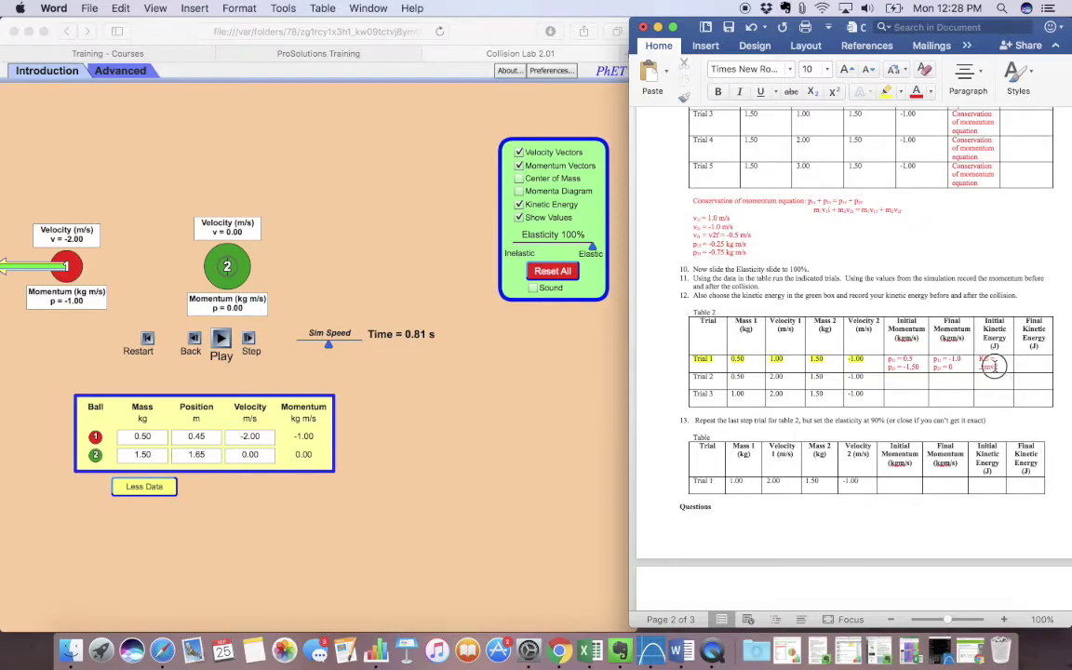
pyautogui.moveTo(995, 367); pyautogui.dragTo(992, 367)
pyautogui.click(835, 91)
pyautogui.click(1000, 359)
pyautogui.press('BackSpace')
pyautogui.press('BackSpace')
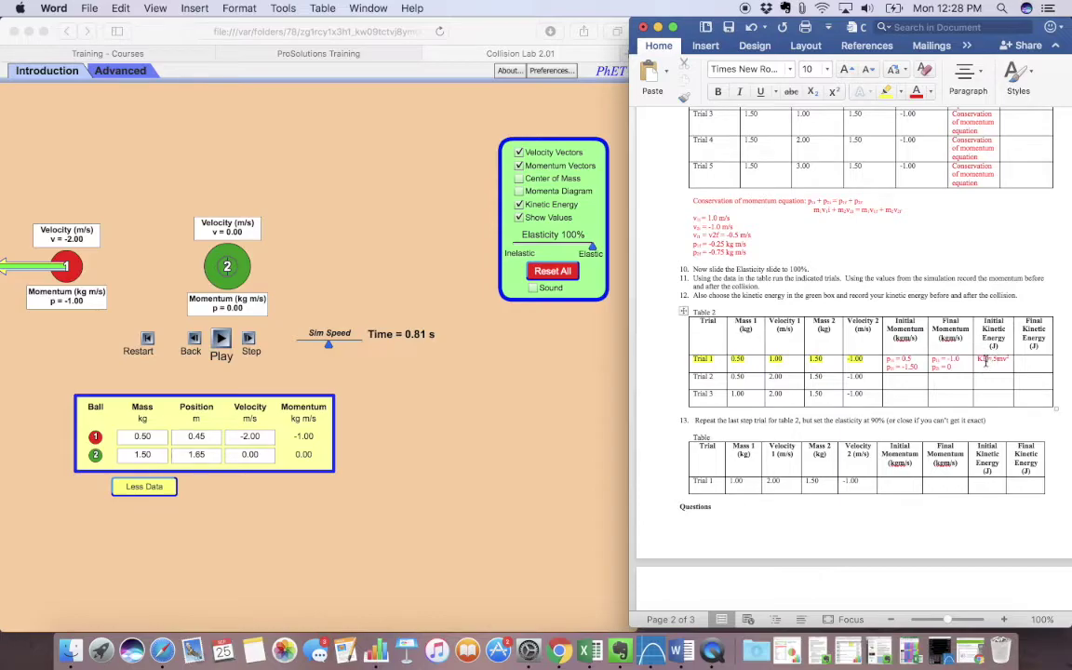
# - Add a subscript 1 after KE in the Initial Kinetic Energy formula
pyautogui.write('1i')
pyautogui.moveTo(985, 359); pyautogui.dragTo(988, 359)
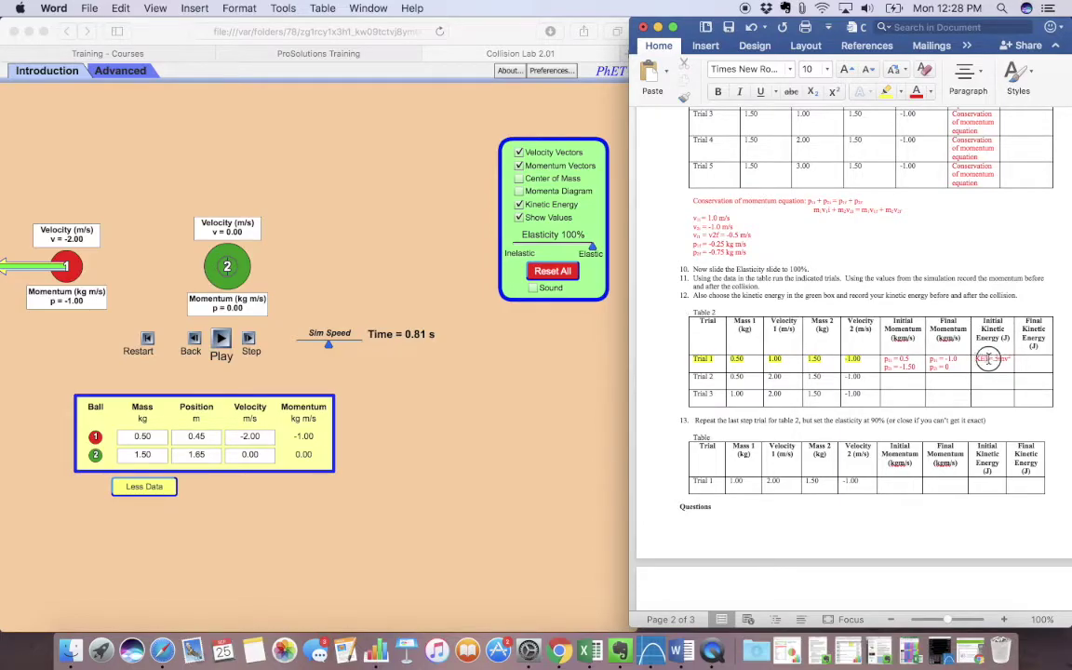
pyautogui.click(812, 92)
# - Try to copy the KE1 formula onto a second line in the Initial Kinetic Energy cell
pyautogui.click(988, 366)
pyautogui.click(976, 364)
pyautogui.press('super+c')
pyautogui.click(981, 373)
pyautogui.click(1010, 362)
pyautogui.press('Return')
pyautogui.click(835, 97)
pyautogui.hotkey('shift', 'Up')
pyautogui.click(989, 366)
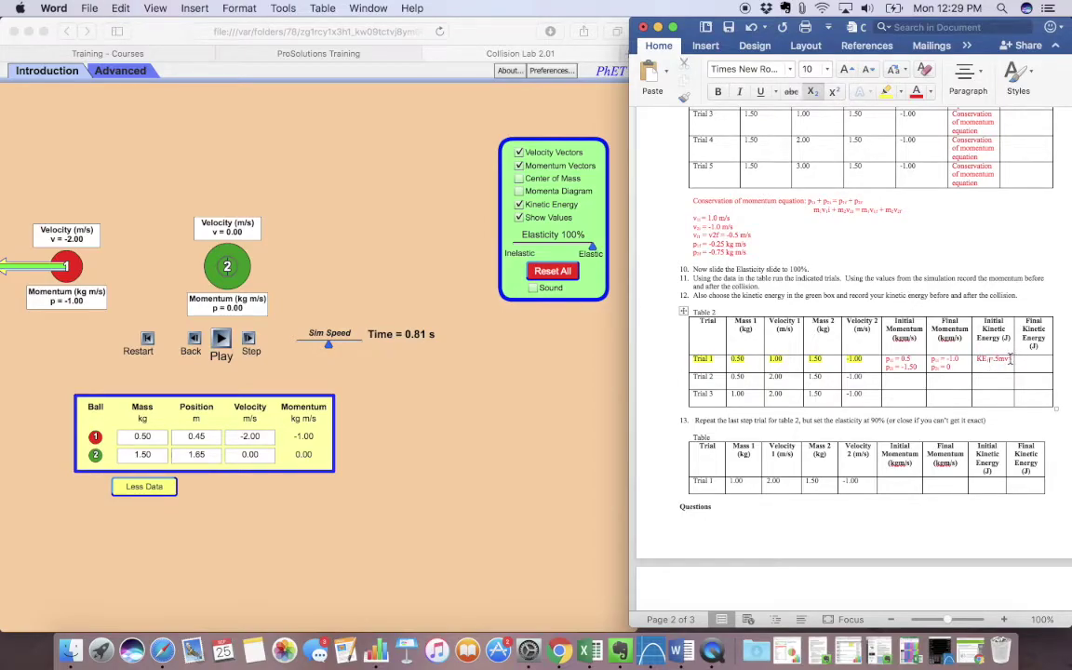
pyautogui.click(833, 93)
pyautogui.press('Return')
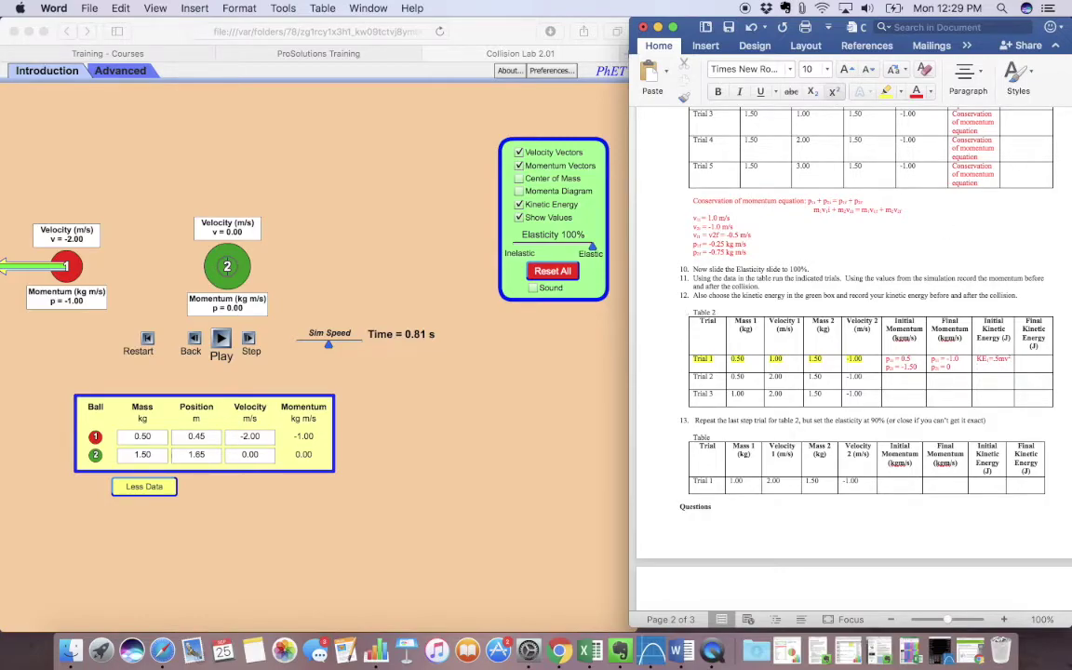
pyautogui.press('super+z')
# - Enter KE2=.5mv2 on a second line in Trial 1's Initial Kinetic Energy cell
pyautogui.click(990, 363)
pyautogui.press('super+shift+equal')
pyautogui.write('2')
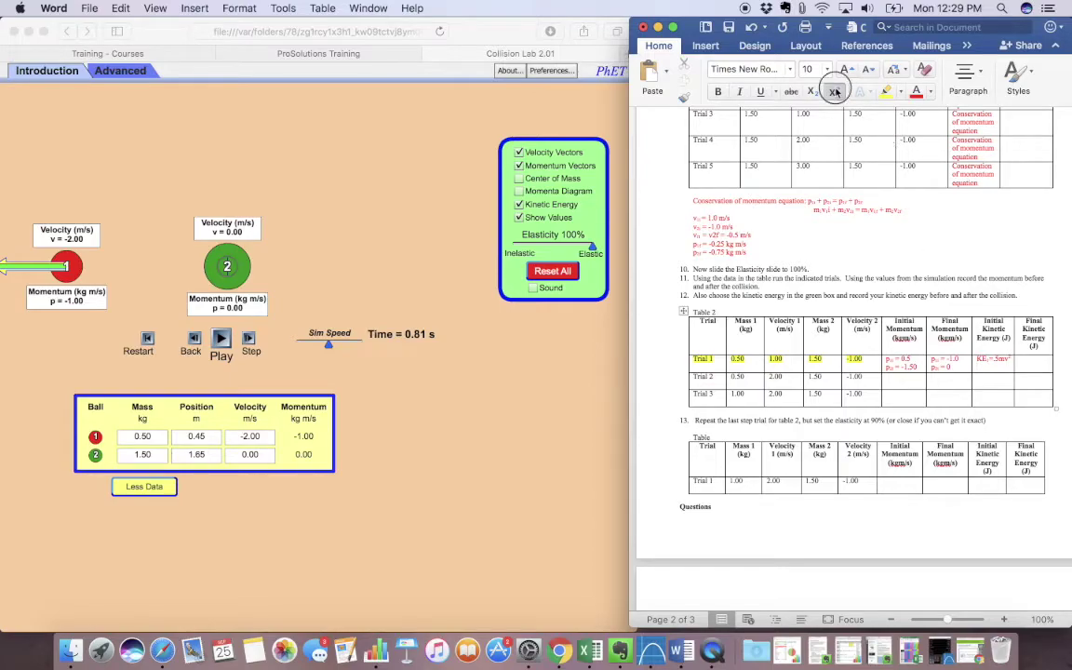
pyautogui.press('super+shift+equal')
pyautogui.write('KE2 =')
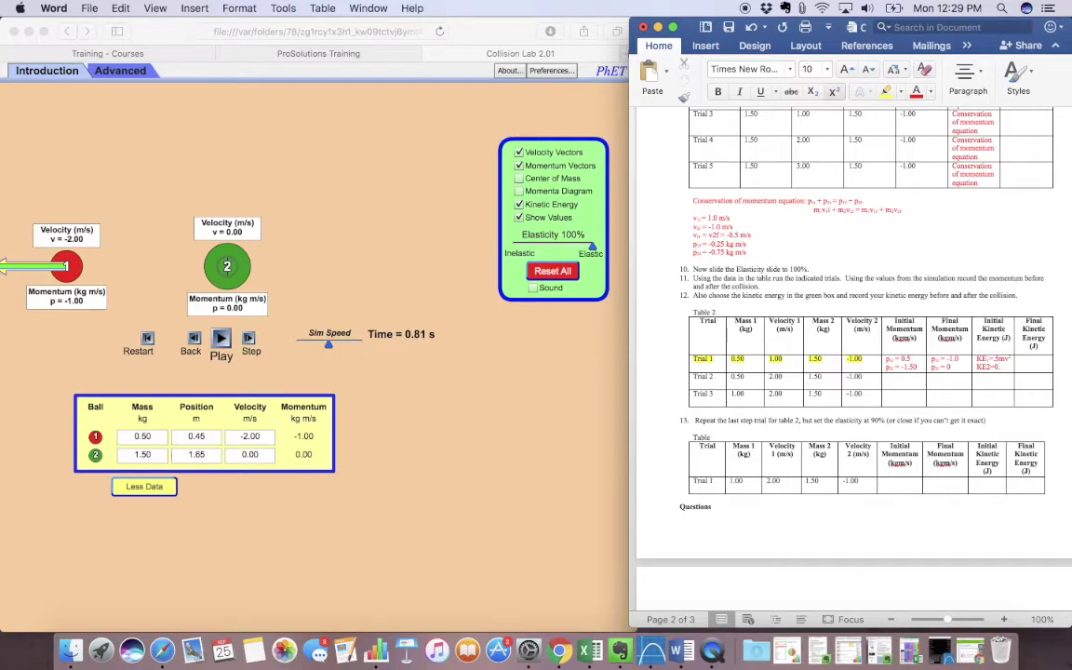
pyautogui.write('.5mv2')
pyautogui.press('super+shift+equal')
pyautogui.write('2')
# - Format the exponent of the KE2 formula as superscript and the 2 after KE as subscript
pyautogui.click(1009, 365)
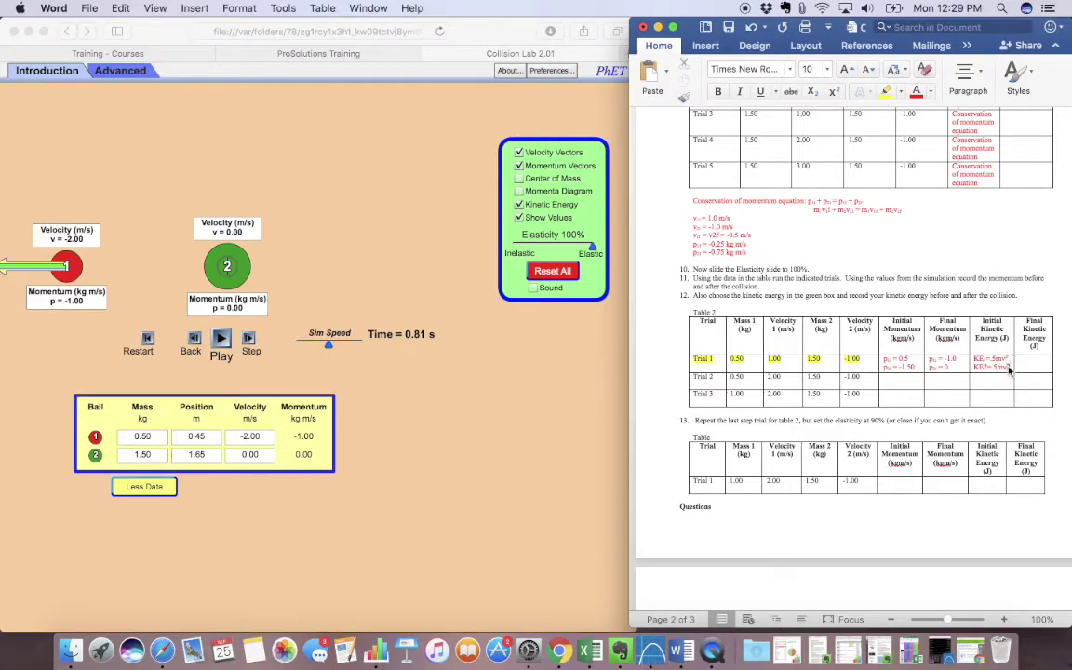
pyautogui.moveTo(1009, 367); pyautogui.dragTo(1004, 366)
pyautogui.click(833, 91)
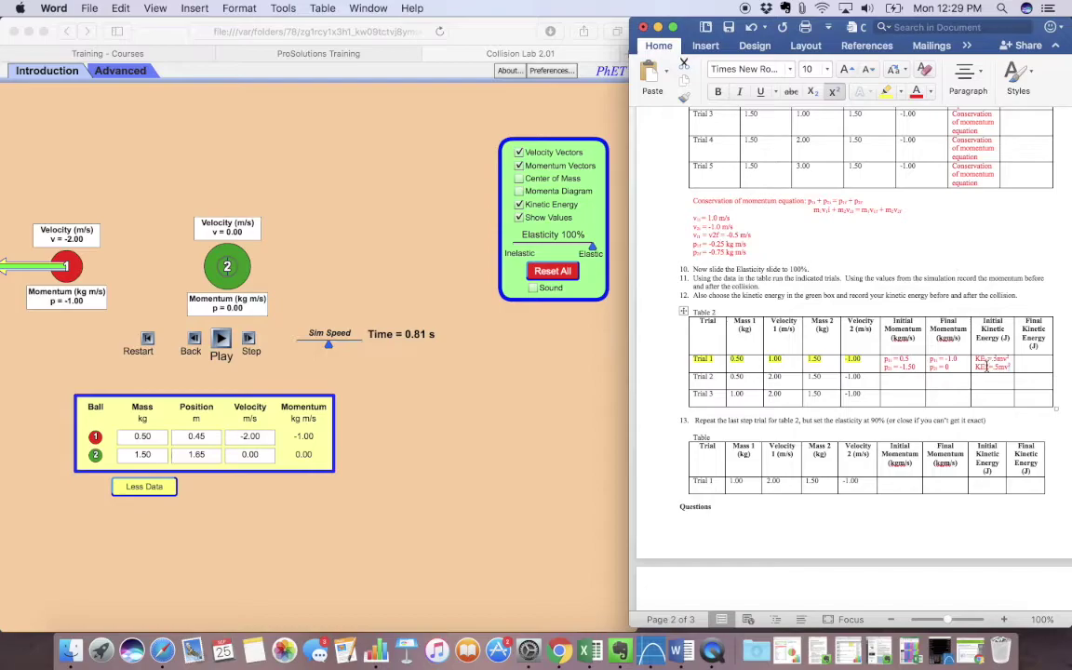
pyautogui.click(814, 94)
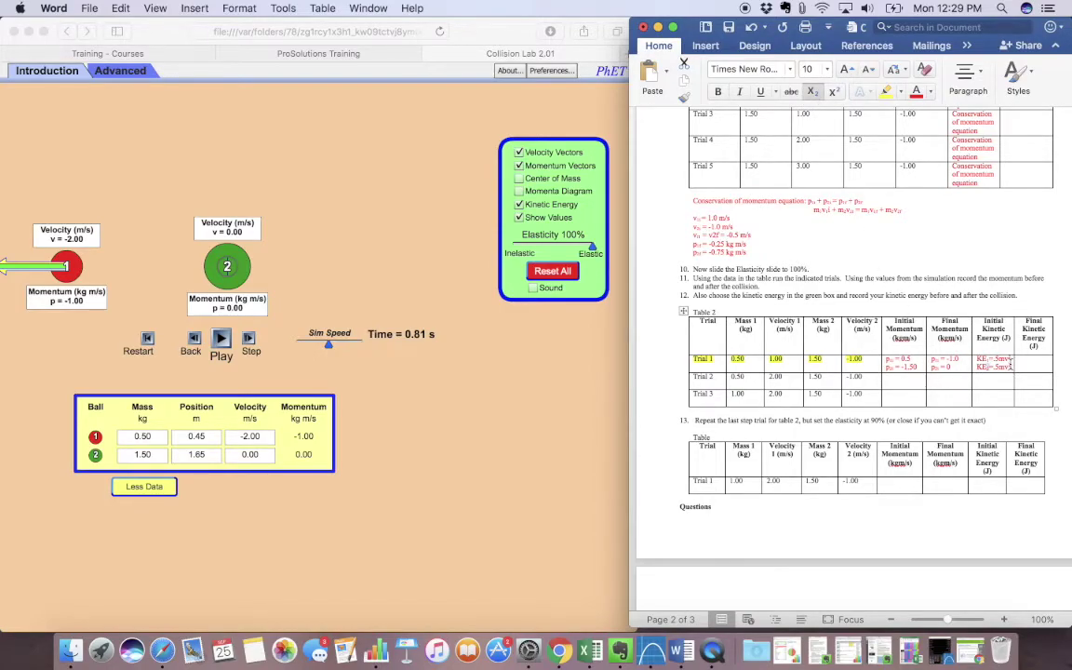
# - Copy both kinetic energy formulas from Trial 1's Initial Kinetic Energy cell into its Final Kinetic Energy cell
pyautogui.click(1010, 365)
pyautogui.moveTo(1012, 366); pyautogui.dragTo(974, 362)
pyautogui.press('super+c')
pyautogui.click(1017, 362)
pyautogui.press('super+v')
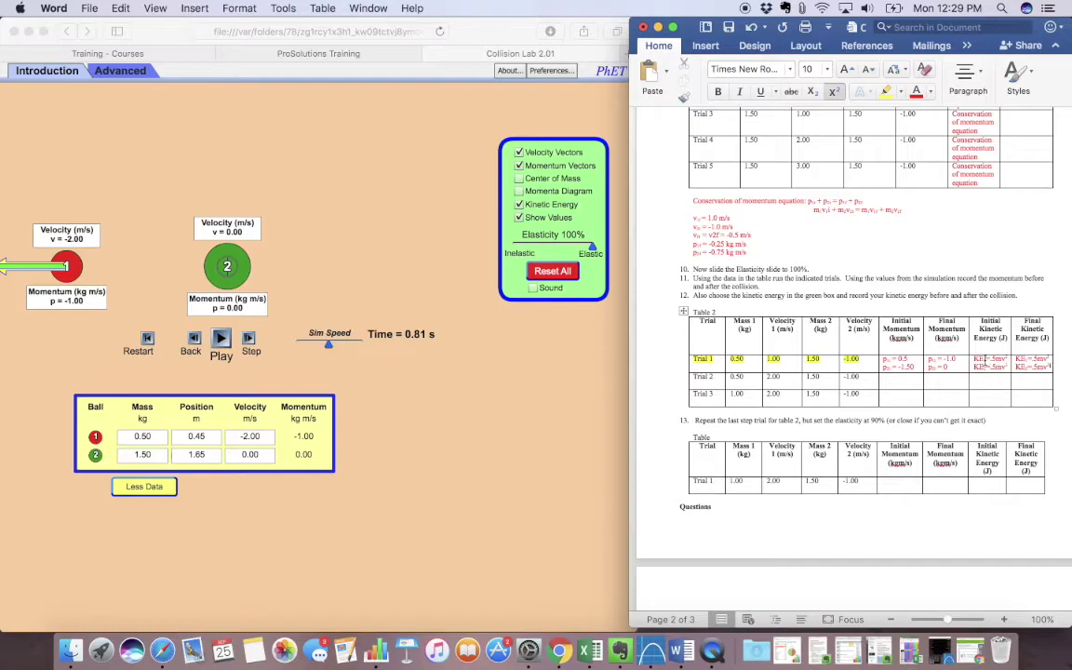
# - Add subscript i to both formulas in Table 2 Trial 1's Initial Kinetic Energy cell and subscript f to both in its Final Kinetic Energy cell
pyautogui.click(985, 361)
pyautogui.write('i')
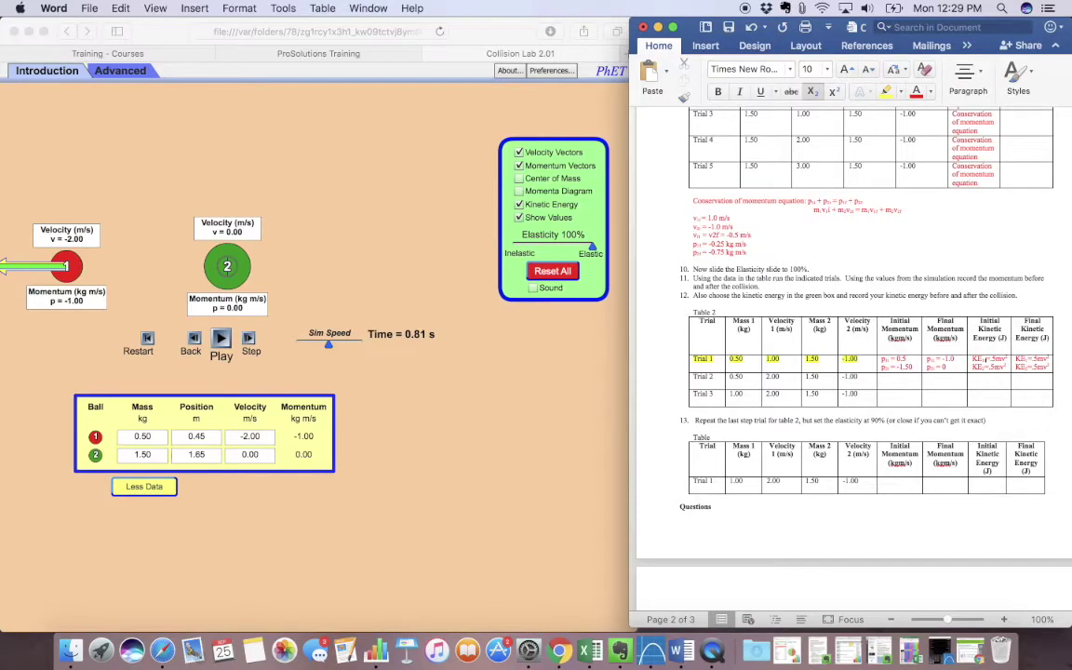
pyautogui.click(985, 368)
pyautogui.write('i')
pyautogui.click(1027, 361)
pyautogui.write('f')
pyautogui.click(1026, 369)
pyautogui.write('f')
# - Set the Collision Lab simulation's elasticity to 90% for procedure step 13
pyautogui.scroll(-3, 873, 400)
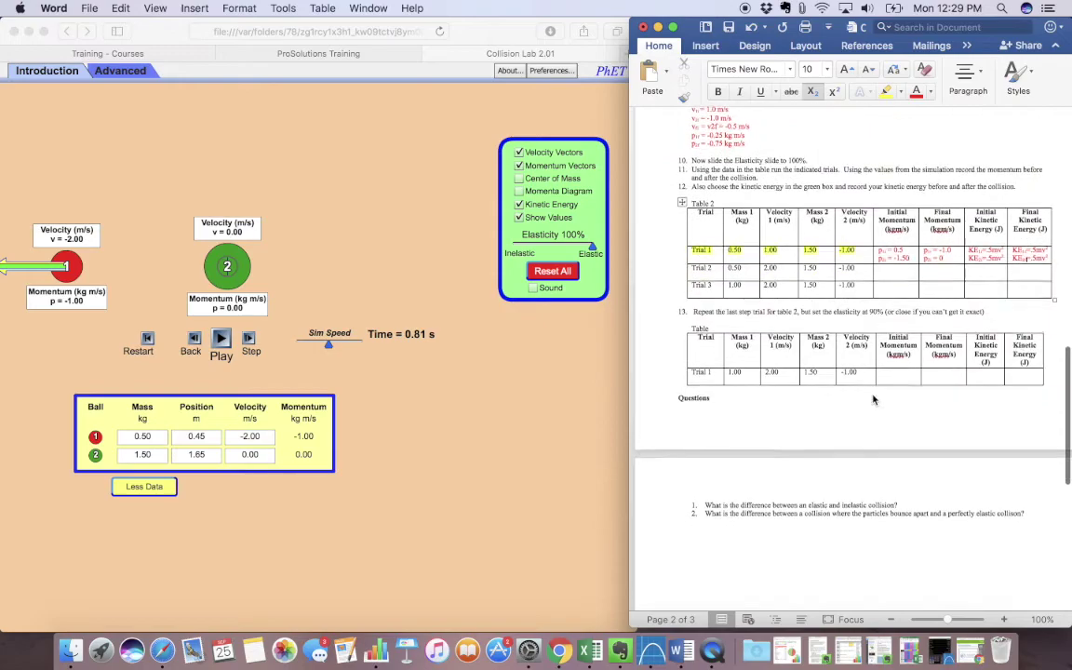
pyautogui.scroll(-1, 872, 400)
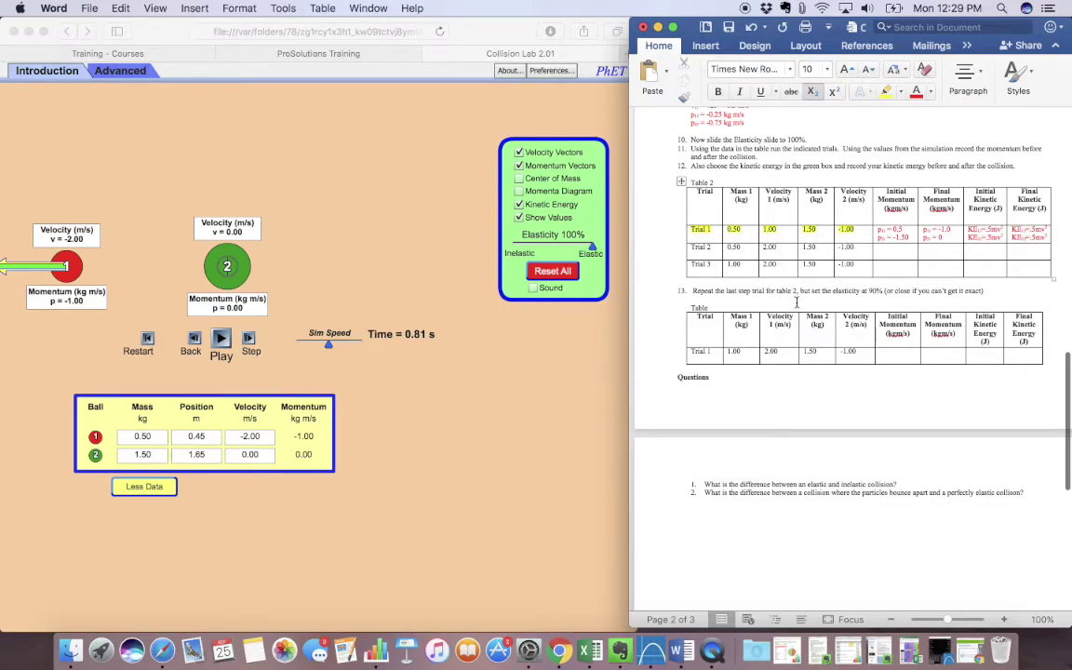
pyautogui.click(592, 249)
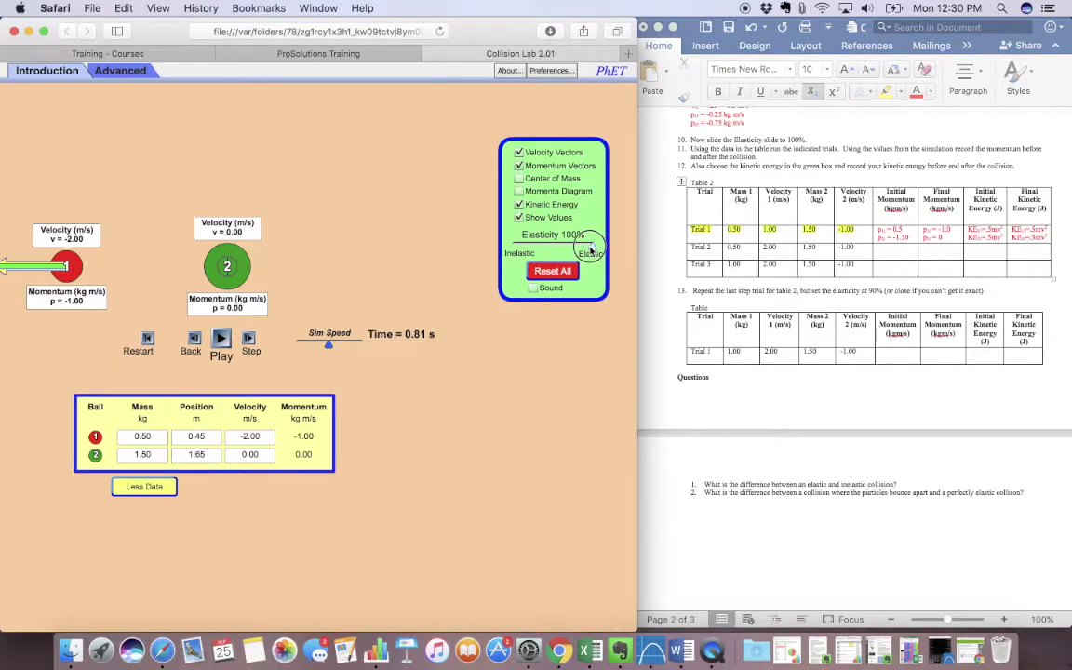
pyautogui.moveTo(592, 249); pyautogui.dragTo(585, 250)
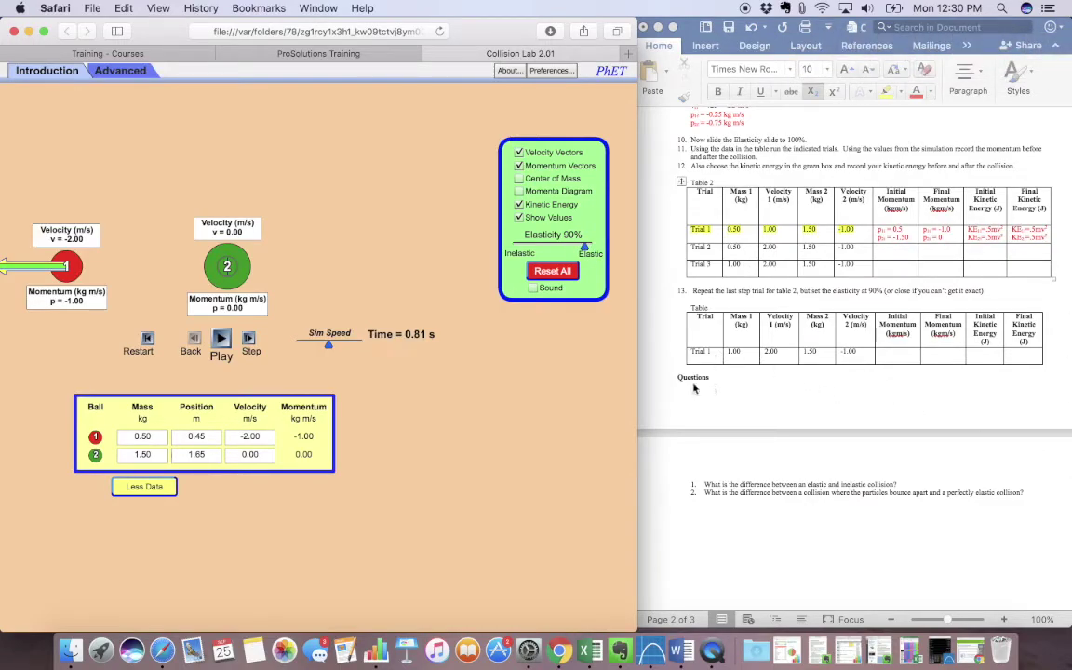
# - Set ball 1's velocity to 2.00 m/s and mass to 1 kg, and ball 2's velocity to -1 m/s
pyautogui.click(244, 436)
pyautogui.press('BackSpace')
pyautogui.press('Return')
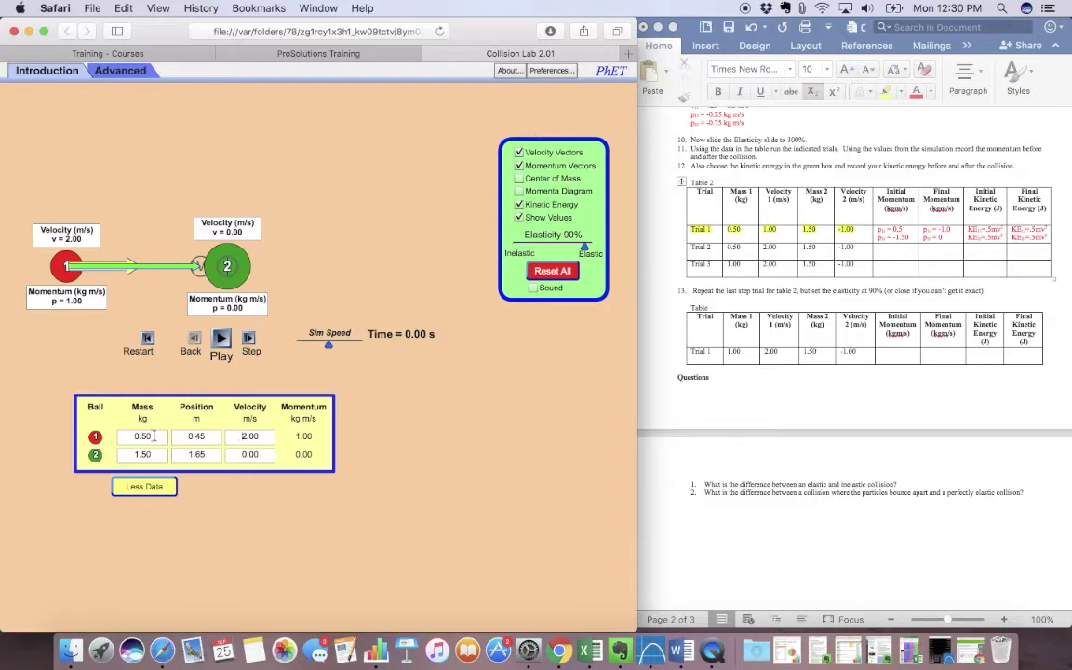
pyautogui.moveTo(154, 437); pyautogui.dragTo(114, 437)
pyautogui.write('1')
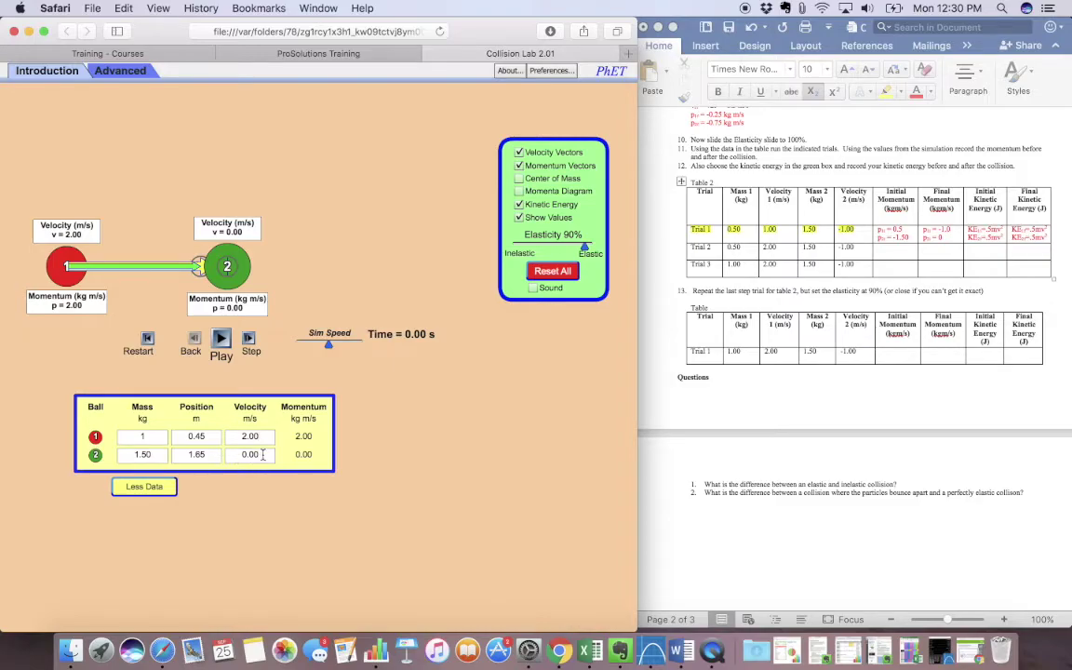
pyautogui.moveTo(262, 454); pyautogui.dragTo(226, 454)
pyautogui.write('-1')
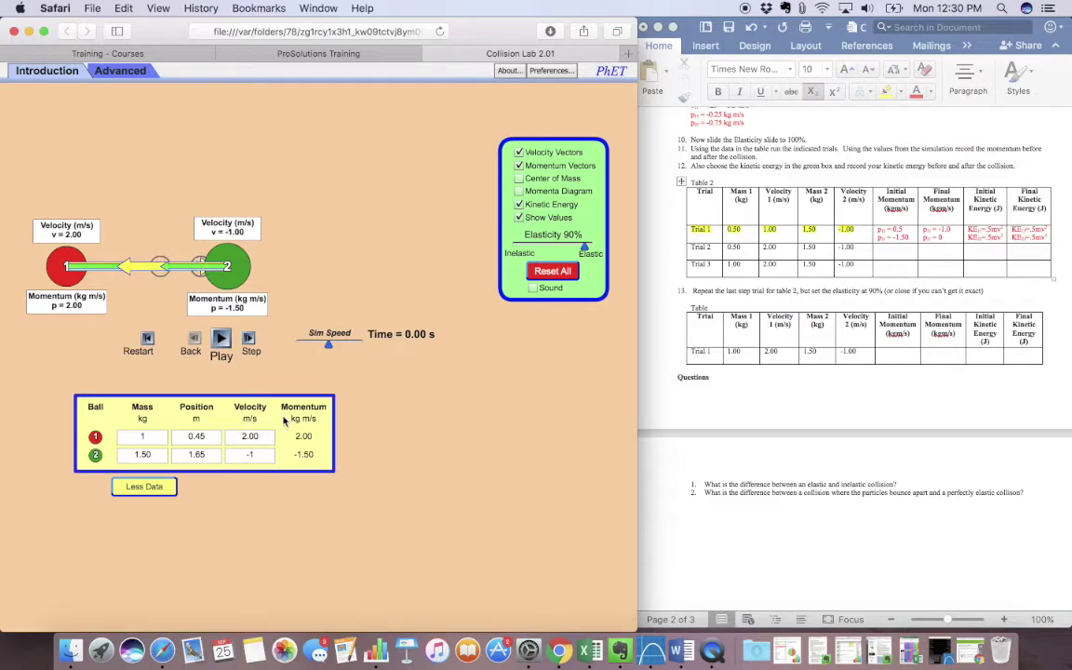
# - Run the 90% elasticity collision, pause it after impact, and return the simulation to its start
pyautogui.click(222, 340)
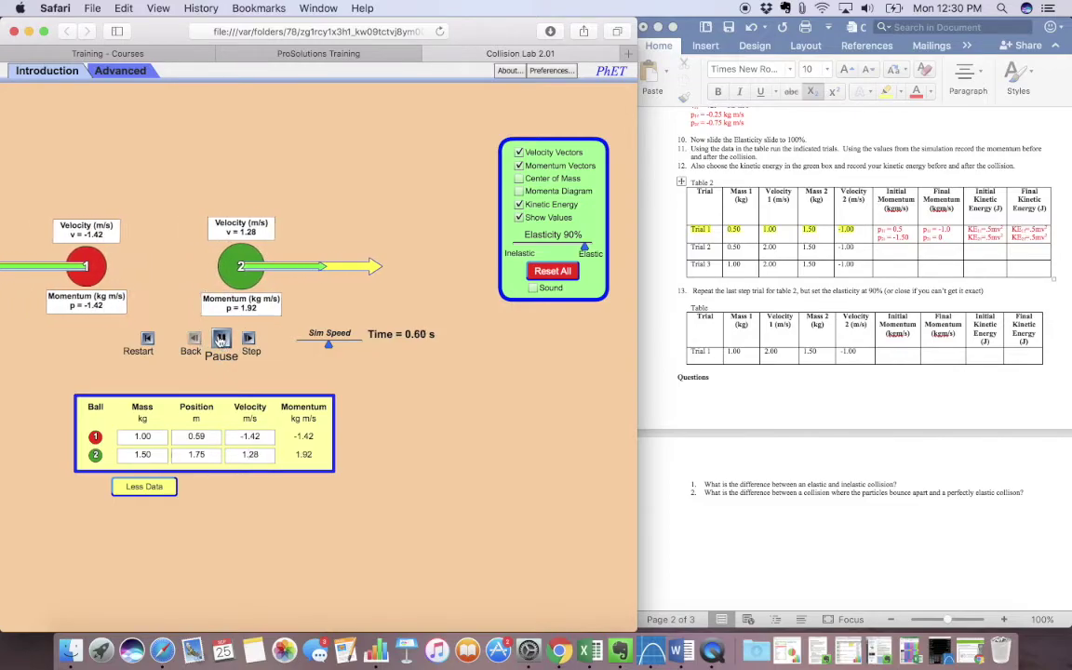
pyautogui.click(222, 341)
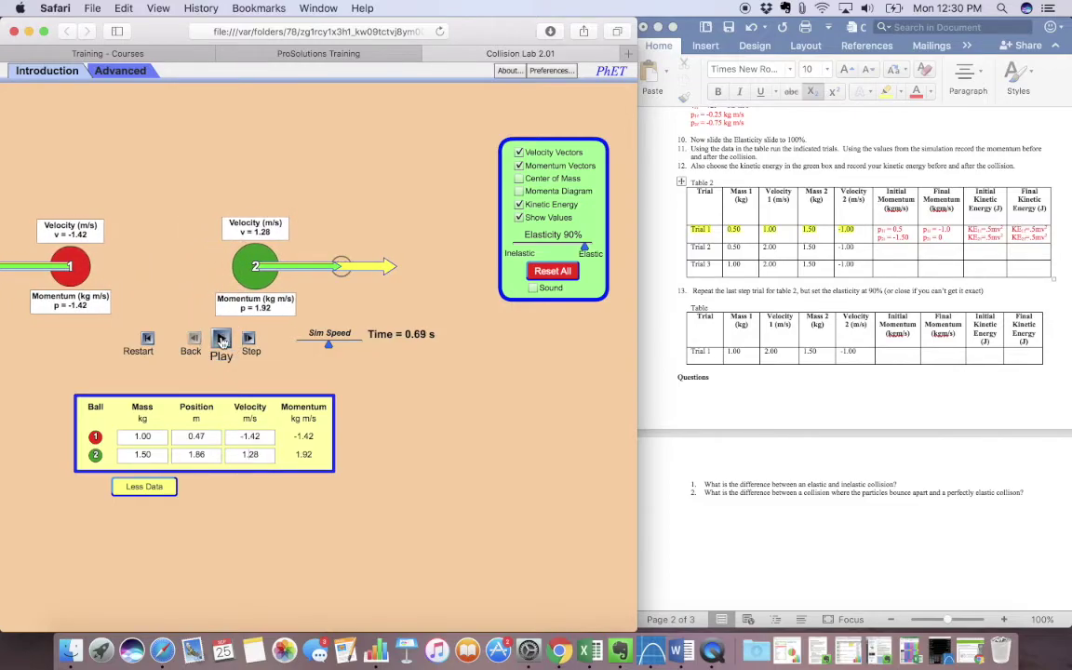
pyautogui.click(146, 341)
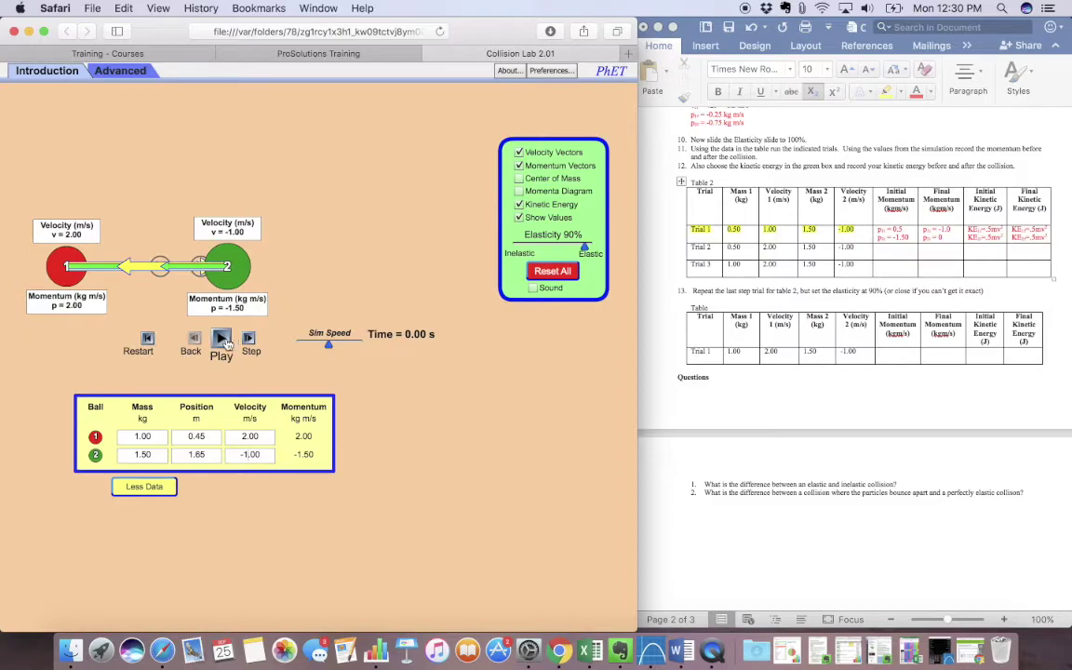
# - Copy Table 2 Trial 1's initial momenta into the step 13 table's Initial Momentum cell in Word and set ball 1's momentum to 2.0
pyautogui.click(891, 353)
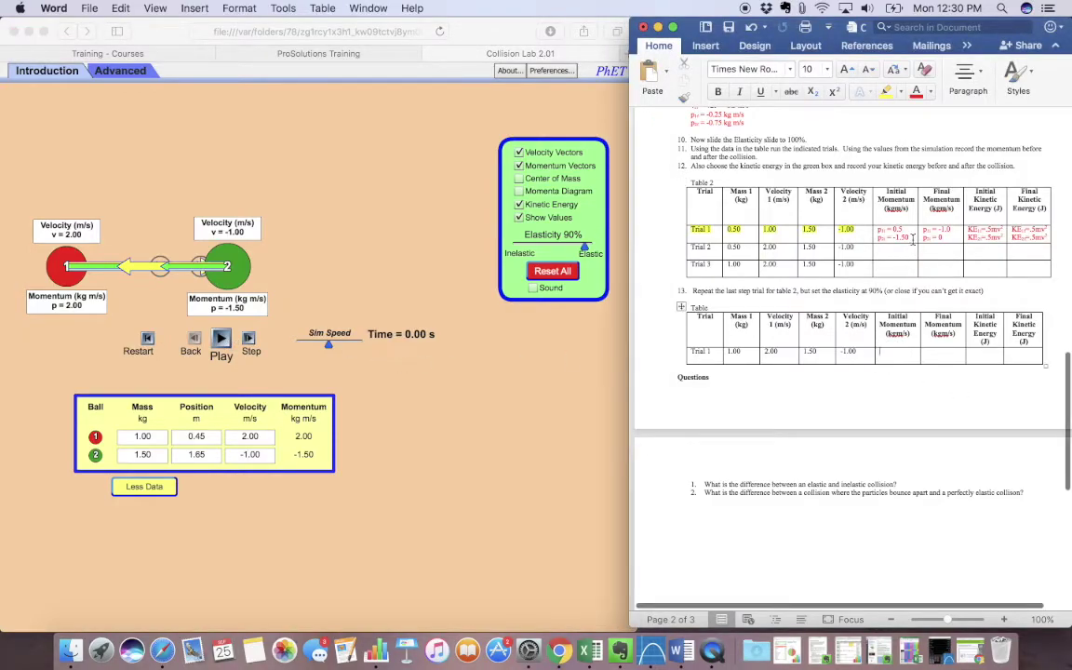
pyautogui.click(884, 236)
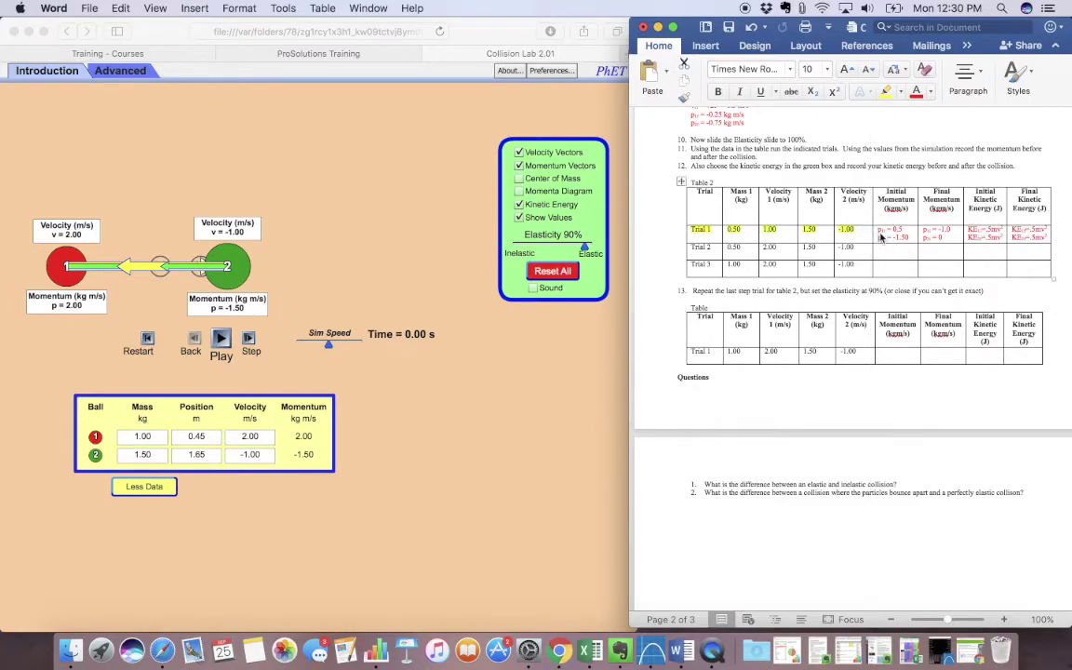
pyautogui.moveTo(877, 228); pyautogui.dragTo(910, 239)
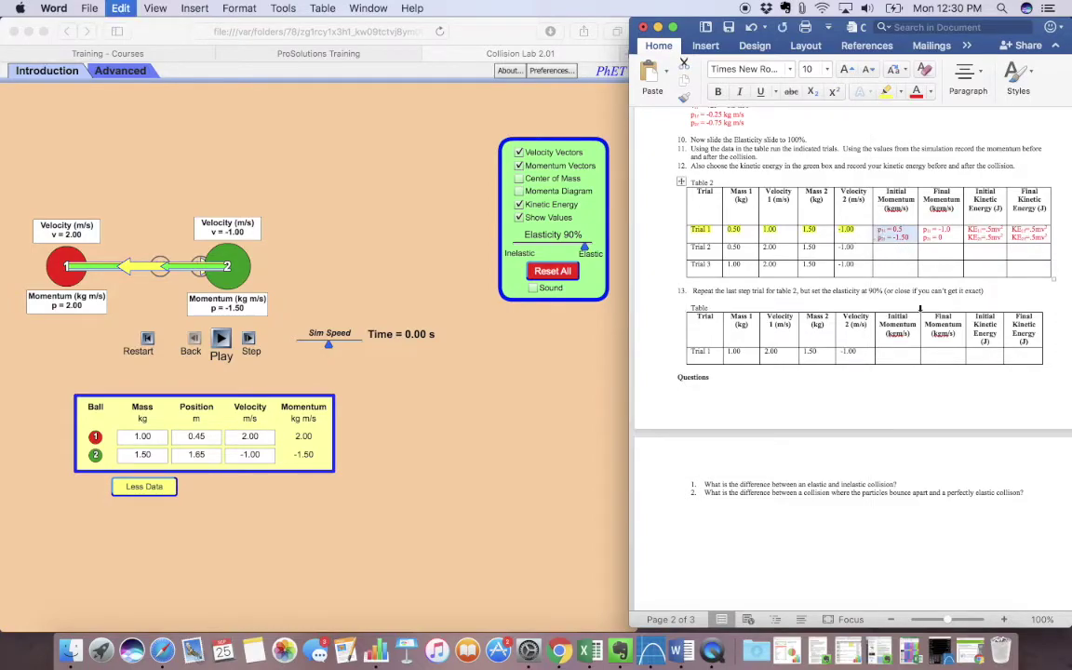
pyautogui.click(898, 359)
pyautogui.press('super+v')
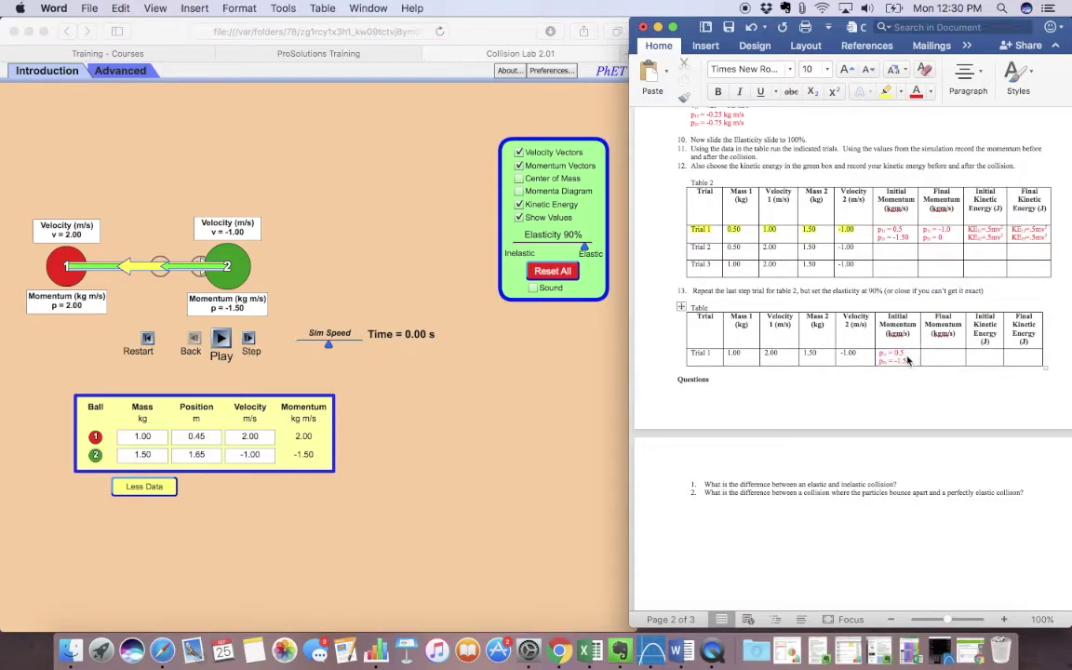
pyautogui.press('BackSpace')
pyautogui.press('BackSpace')
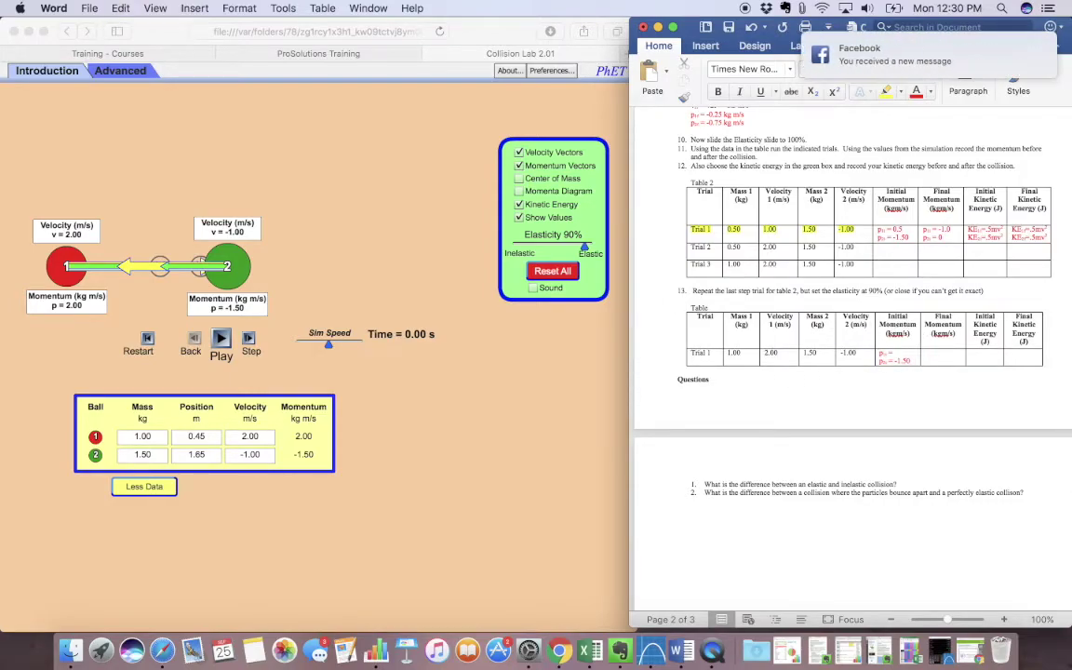
pyautogui.write('2')
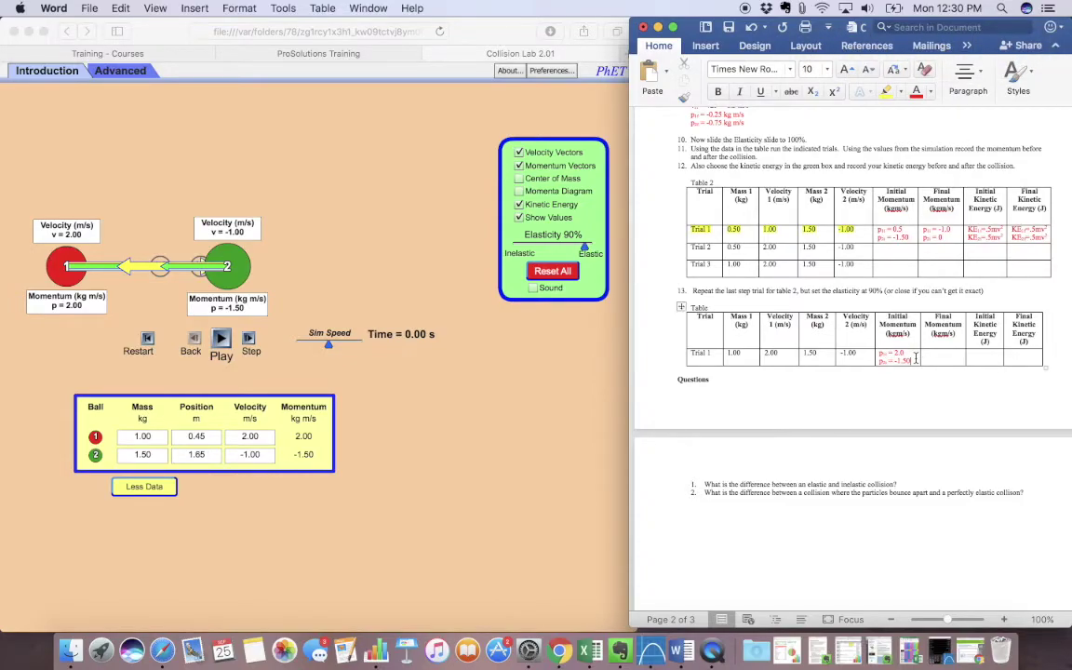
pyautogui.press('BackSpace')
# - Run the collision in the simulation again and pause it once the balls have bounced apart
pyautogui.click(214, 343)
pyautogui.click(220, 341)
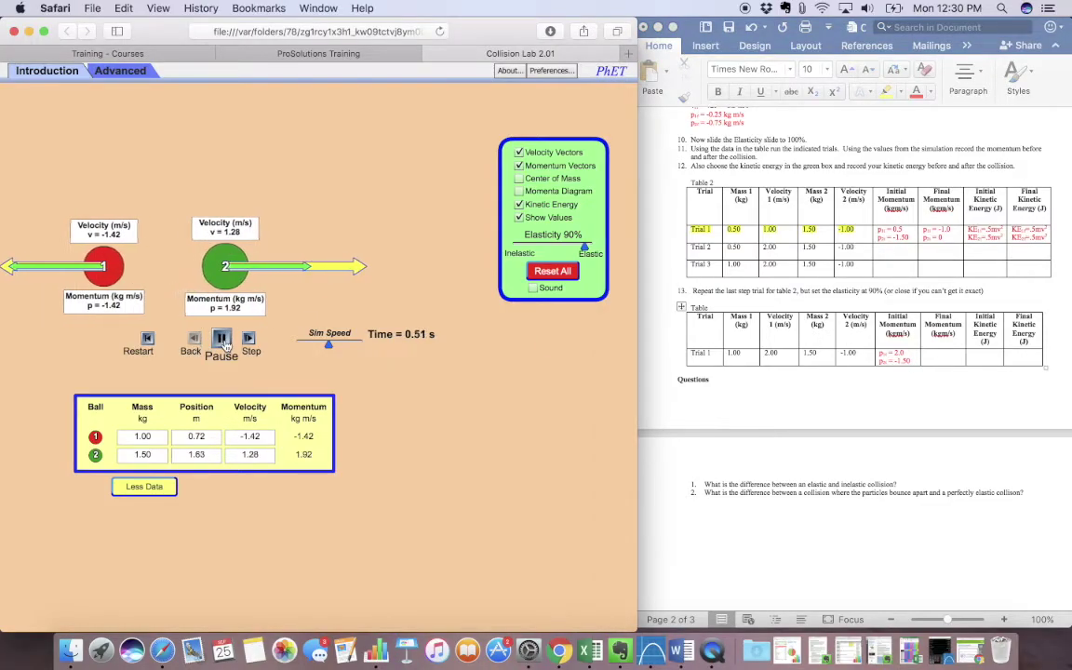
pyautogui.click(220, 341)
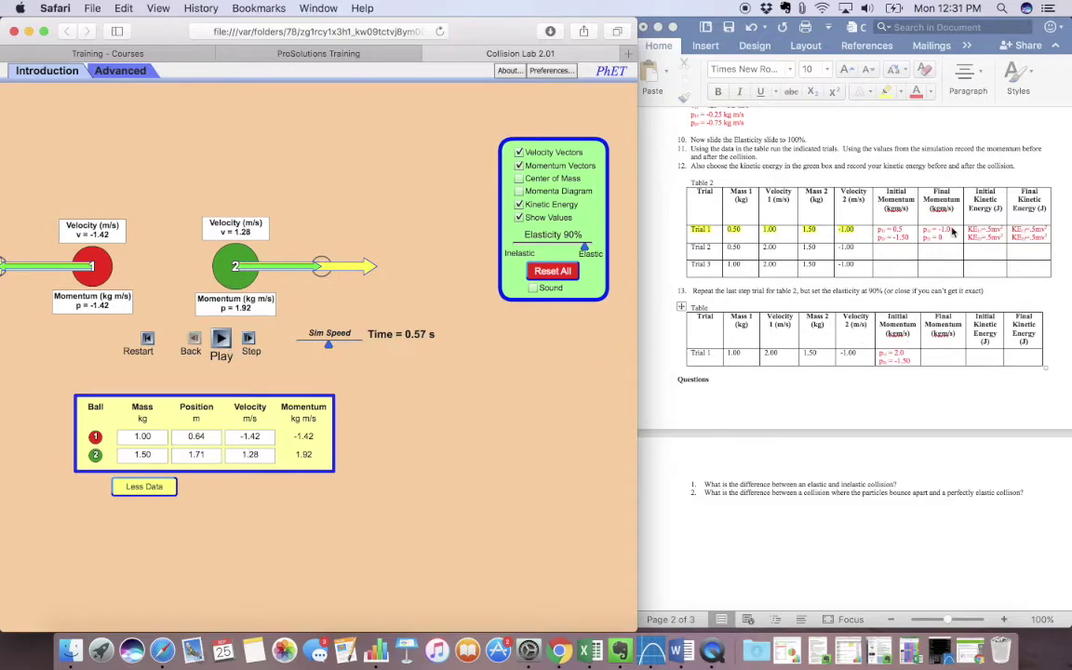
# - Copy Table 2 Trial 1's final momenta into the step 13 table's Final Momentum cell in Word and set them to -1.42 and 1.92
pyautogui.click(857, 210)
pyautogui.moveTo(927, 234); pyautogui.dragTo(924, 229)
pyautogui.press('super+c')
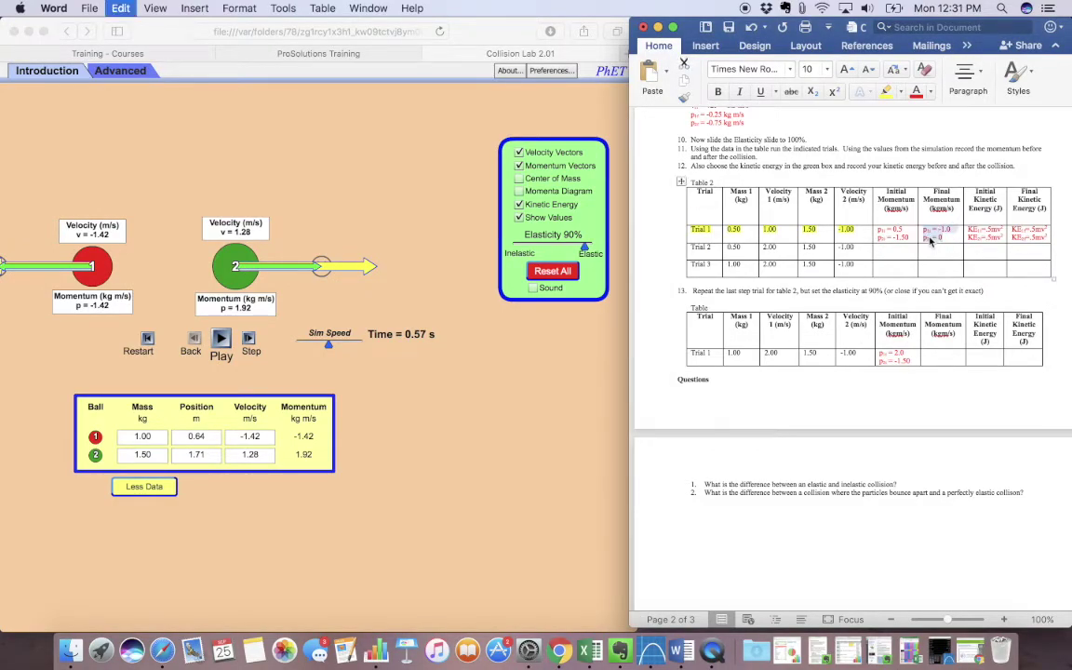
pyautogui.click(935, 355)
pyautogui.press('super+v')
pyautogui.click(954, 352)
pyautogui.press('BackSpace')
pyautogui.press('BackSpace')
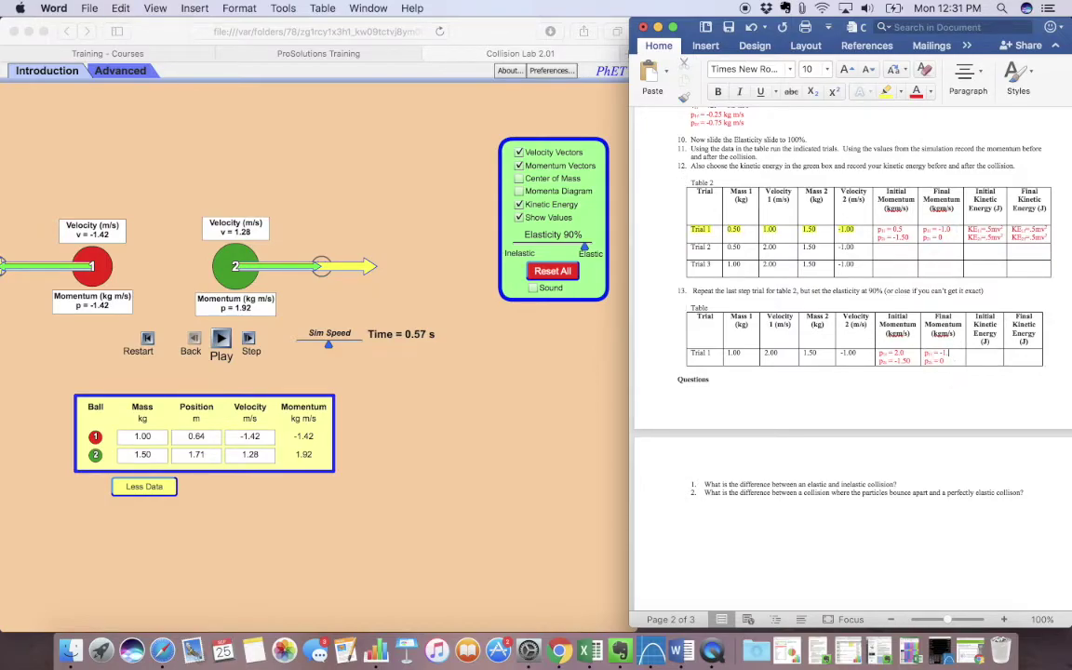
pyautogui.click(955, 362)
pyautogui.press('BackSpace')
pyautogui.write('1.92')
# - Copy Trial 1's initial and final kinetic energy formulas from Table 2 into the matching cells of the step 13 table
pyautogui.moveTo(969, 229); pyautogui.dragTo(1040, 238)
pyautogui.press('super+c')
pyautogui.click(994, 353)
pyautogui.press('super+v')
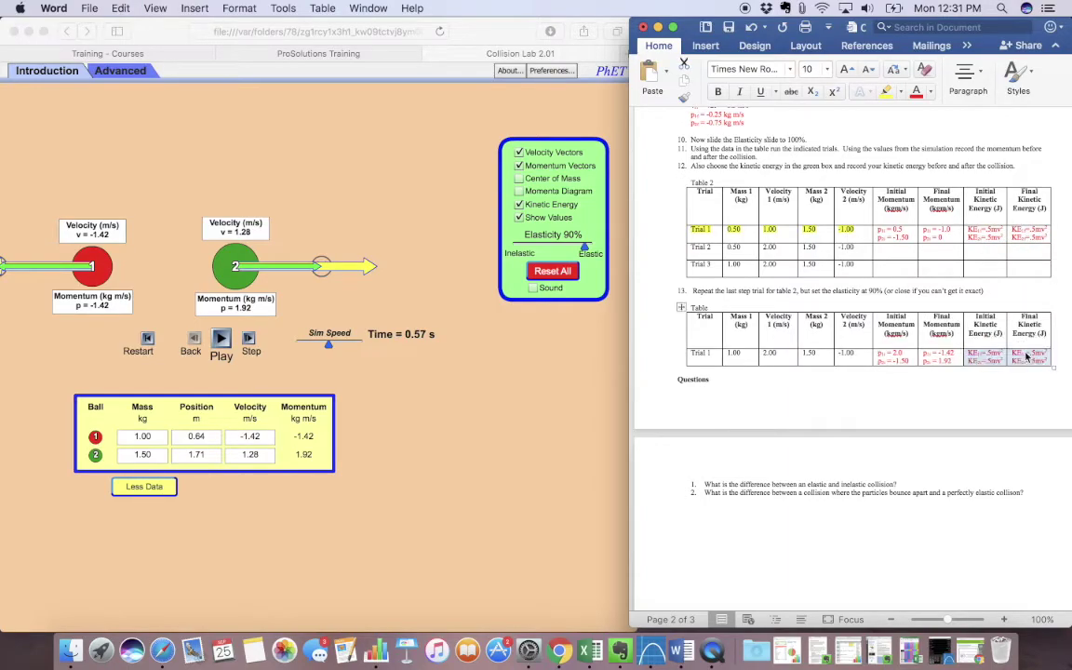
# - Label the first formula under Important Formulas "Elastic" in red and begin a red label beneath the second formula
pyautogui.scroll(-5, 949, 377)
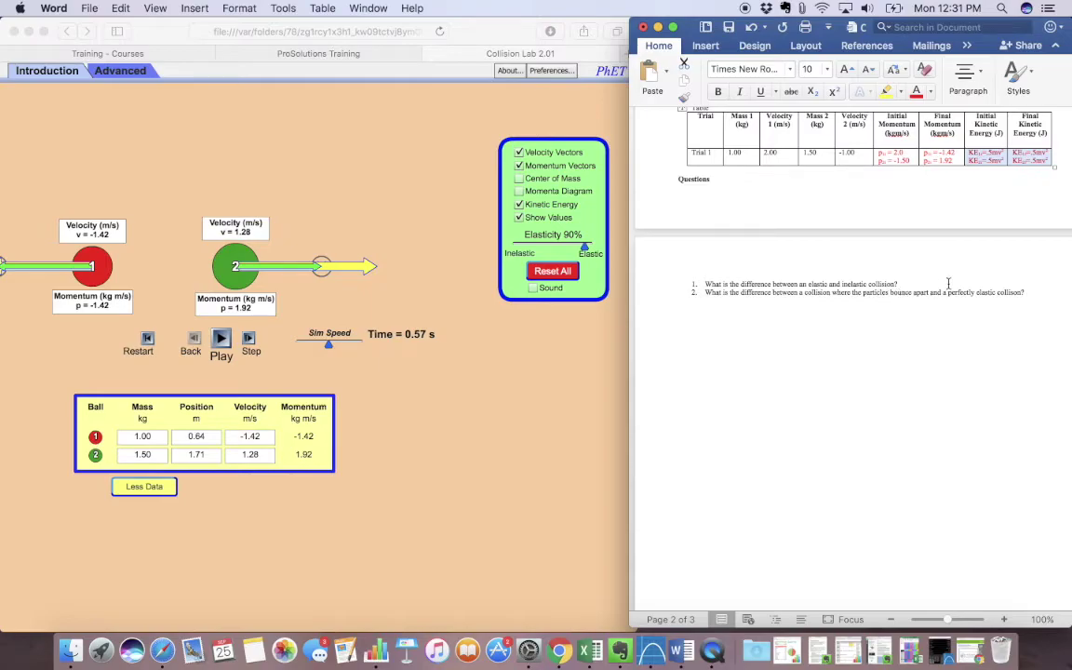
pyautogui.scroll(-3, 968, 317)
pyautogui.scroll(20, 968, 321)
pyautogui.scroll(5, 968, 321)
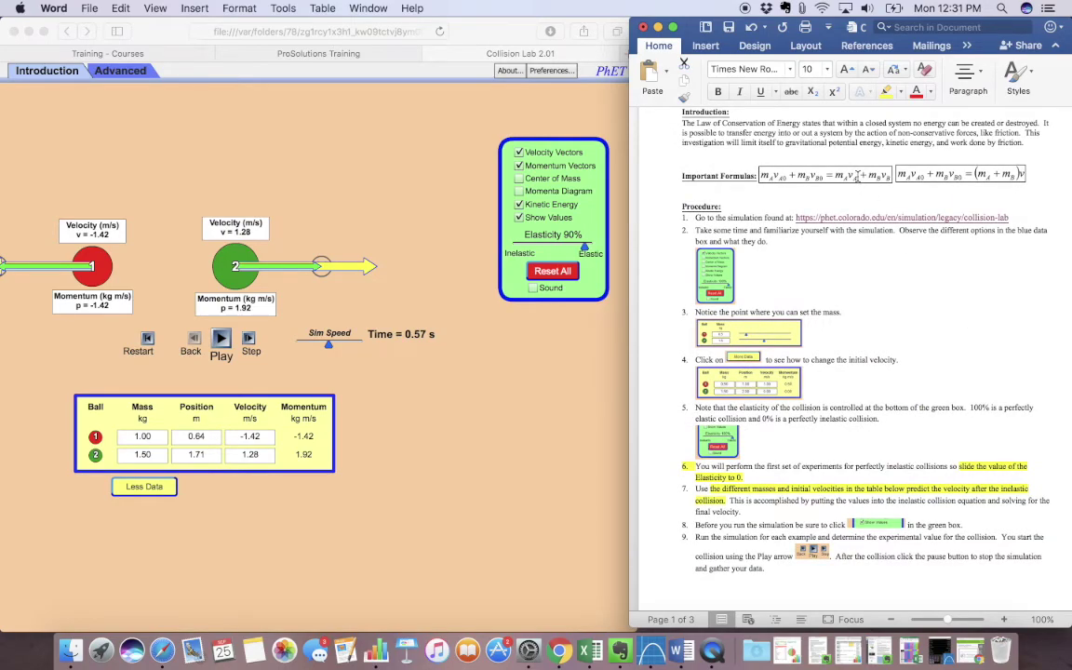
pyautogui.click(857, 189)
pyautogui.doubleClick(778, 188)
pyautogui.click(916, 92)
pyautogui.click(829, 189)
pyautogui.press('Tab')
pyautogui.press('Tab')
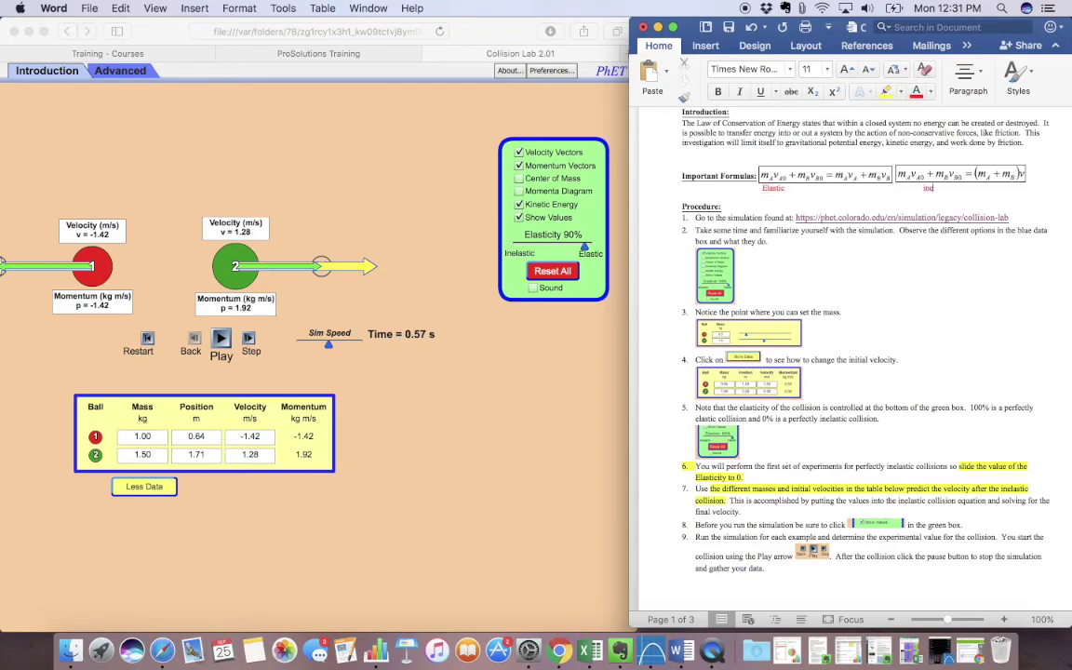